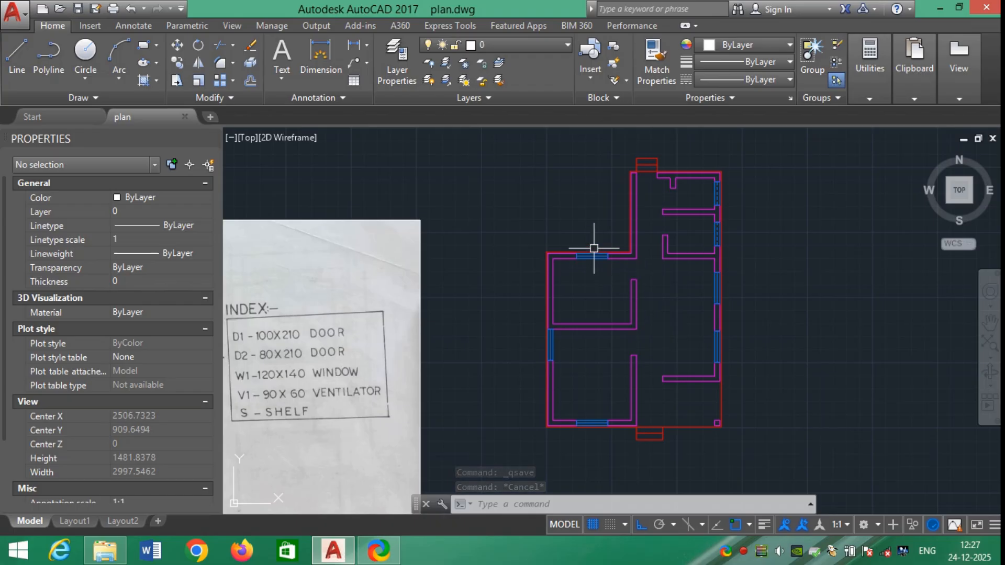
Step: Create a new layer named hatch and give it colour 61
type("LA")
key("Return")
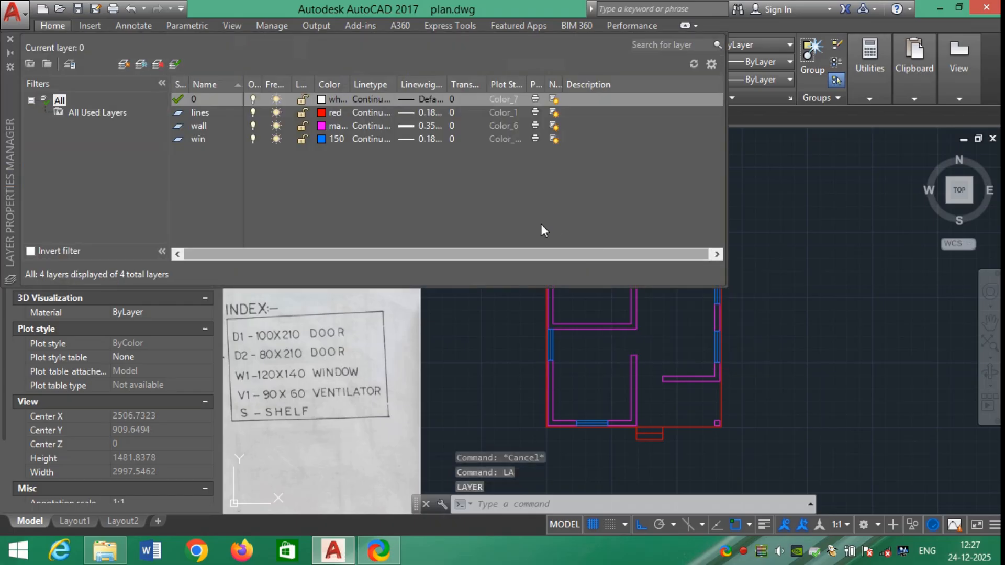
left_click(124, 64)
type("hatch")
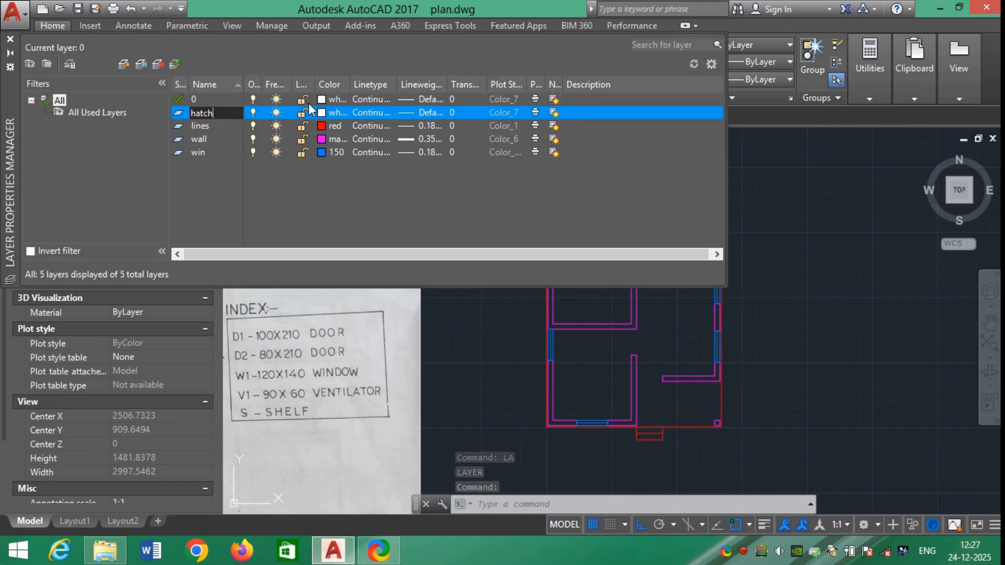
left_click(322, 112)
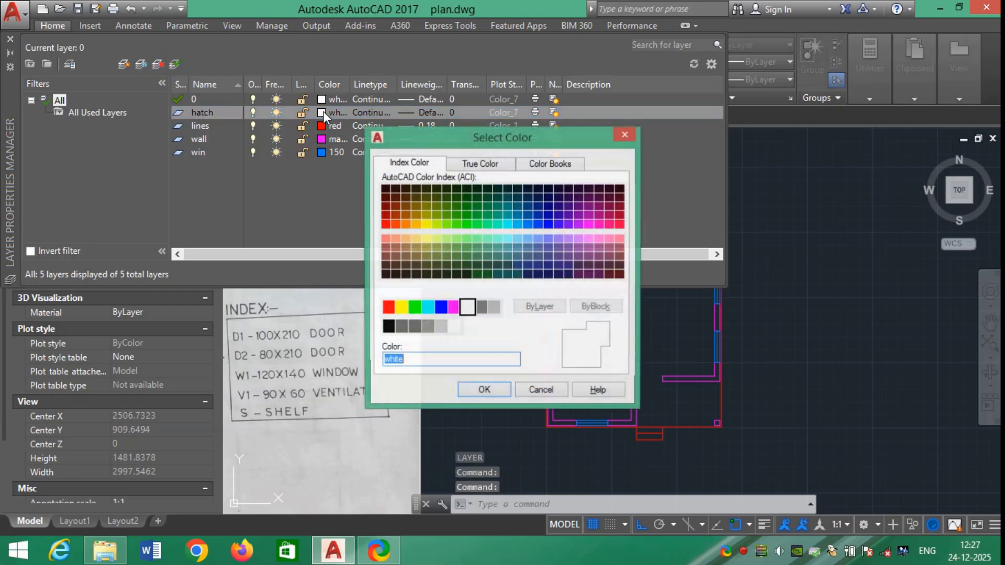
left_click(437, 239)
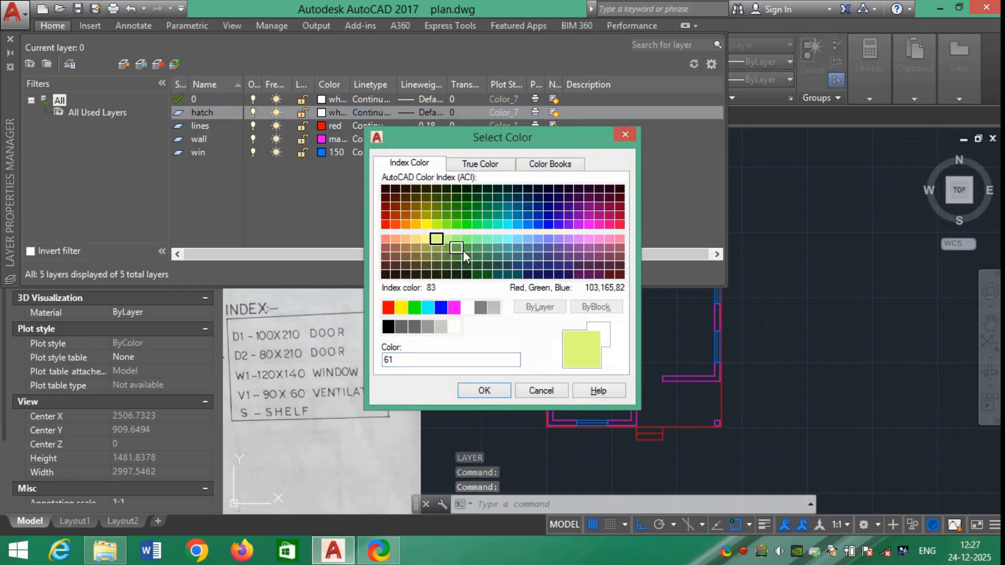
left_click(496, 388)
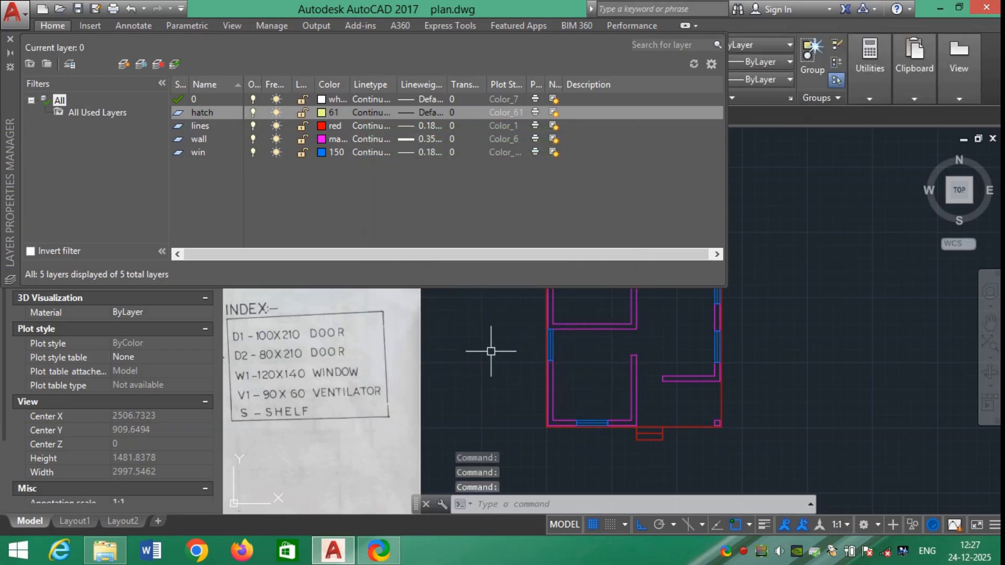
left_click(10, 39)
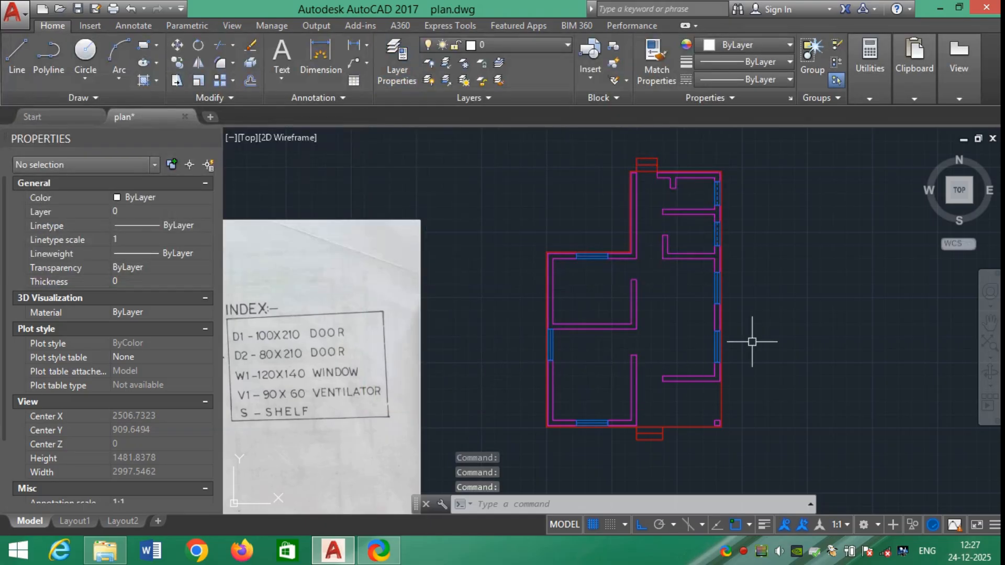
key("Escape")
key("Escape")
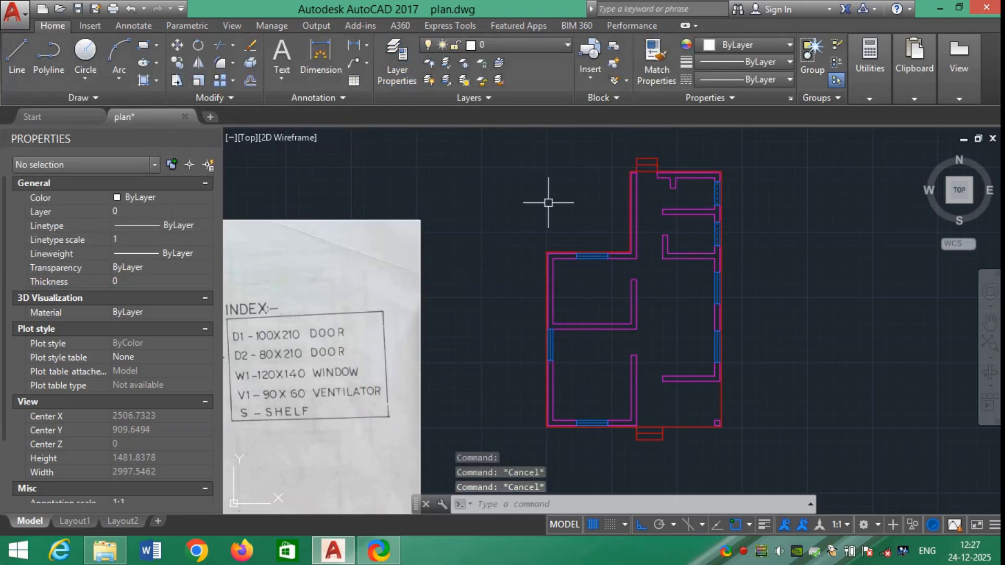
Step: Make the hatch layer current and hatch the connected kitchen walls with the ANSI32 pattern at scale 2
left_click(508, 46)
left_click(504, 82)
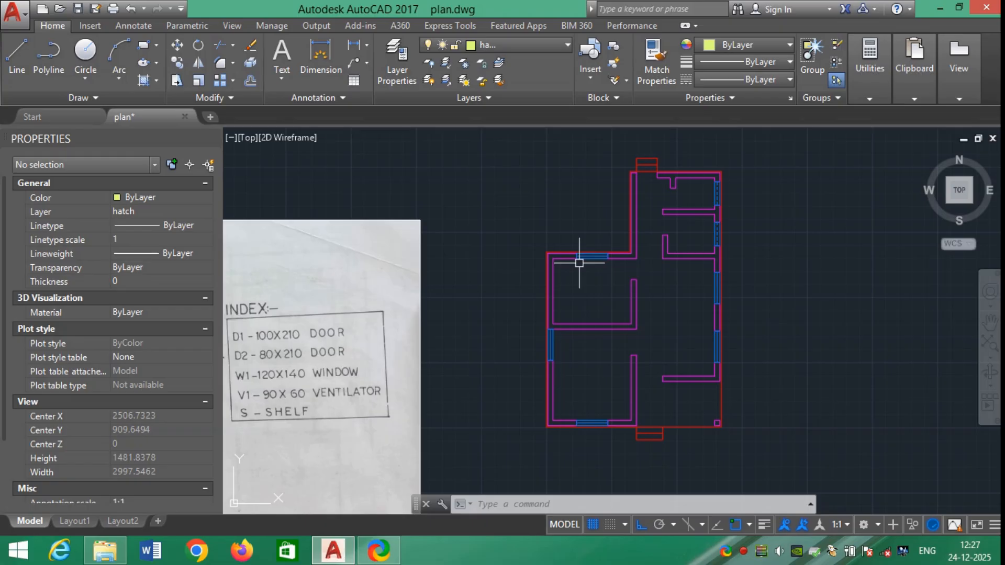
type("H")
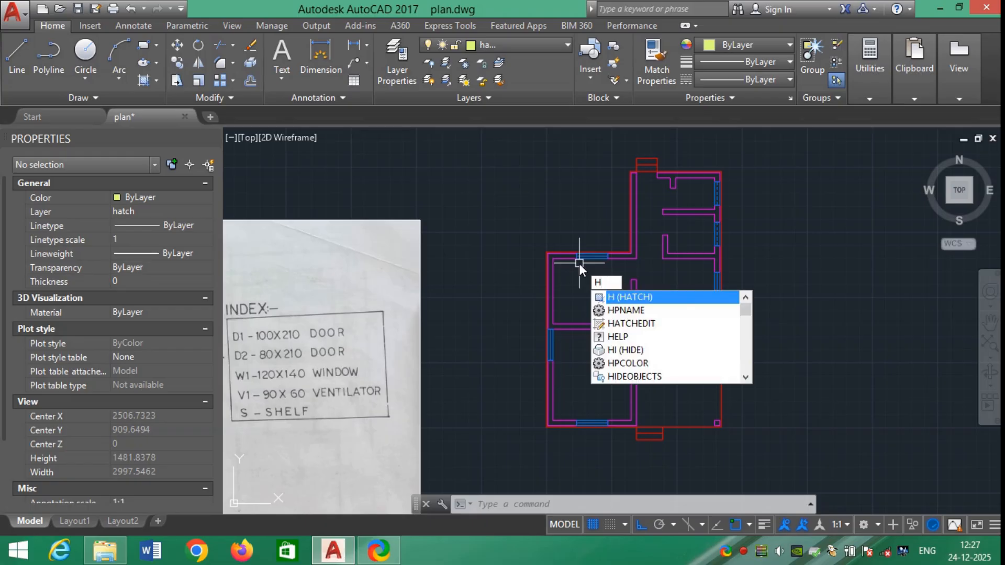
key("Return")
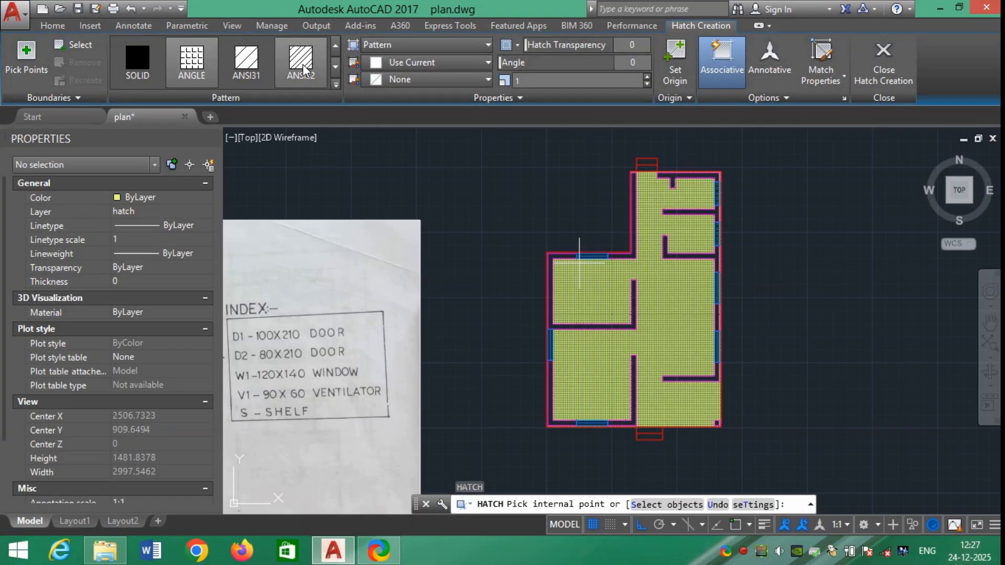
left_click(302, 67)
scroll(631, 254, "up", 4)
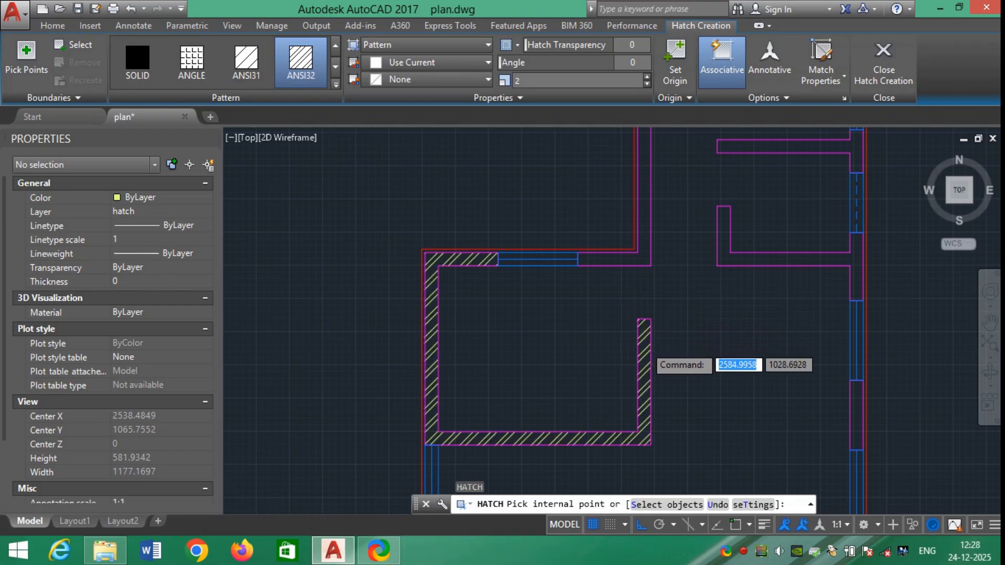
scroll(644, 345, "down", 4)
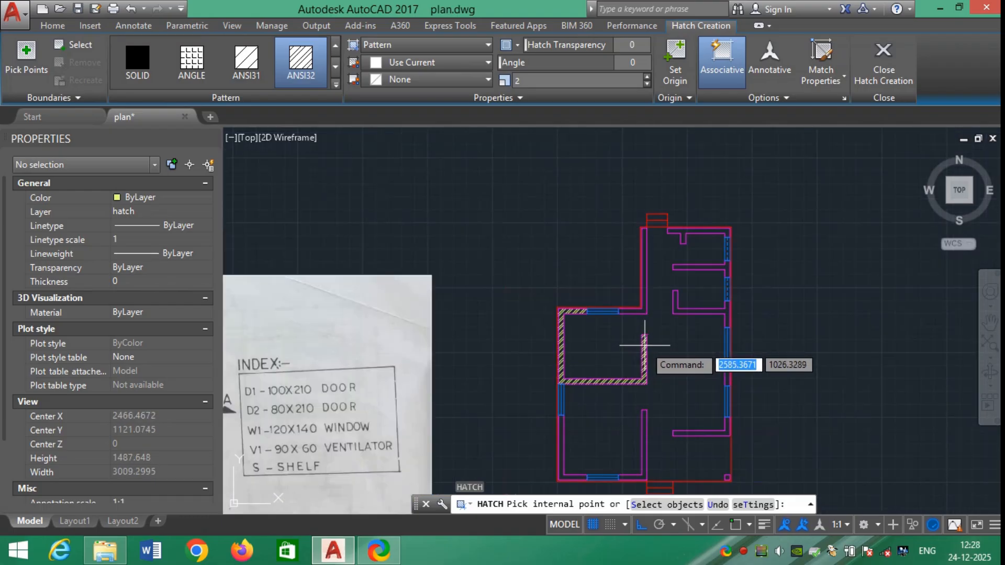
left_click(644, 344)
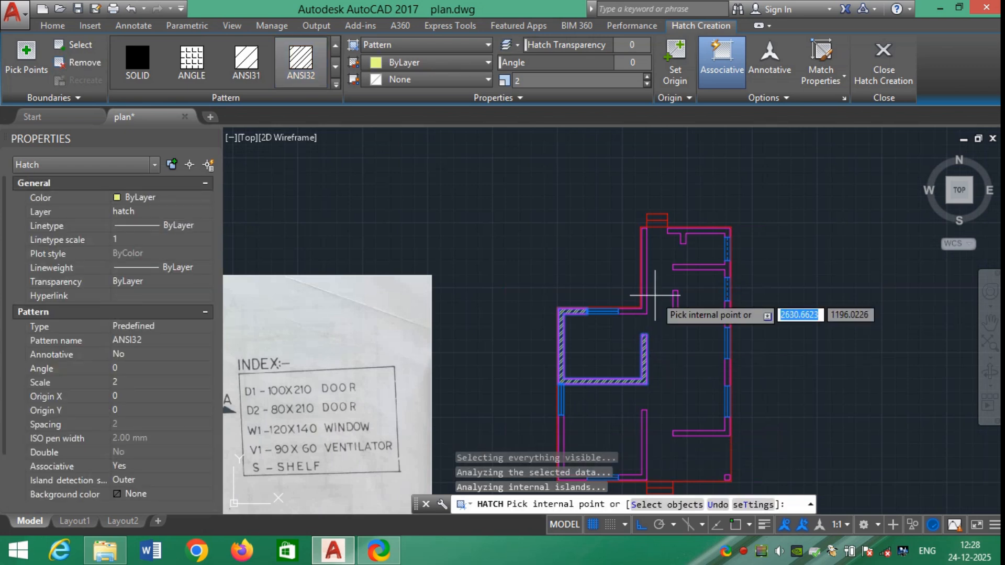
Step: Add the passage wall beside the kitchen and the WC and bath walls to the hatch
left_click(645, 277)
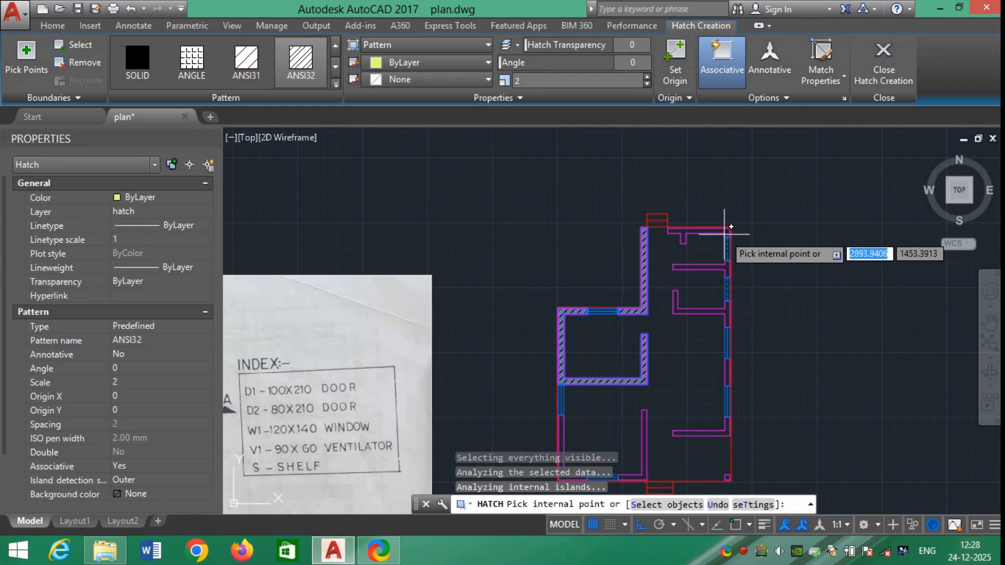
left_click(705, 231)
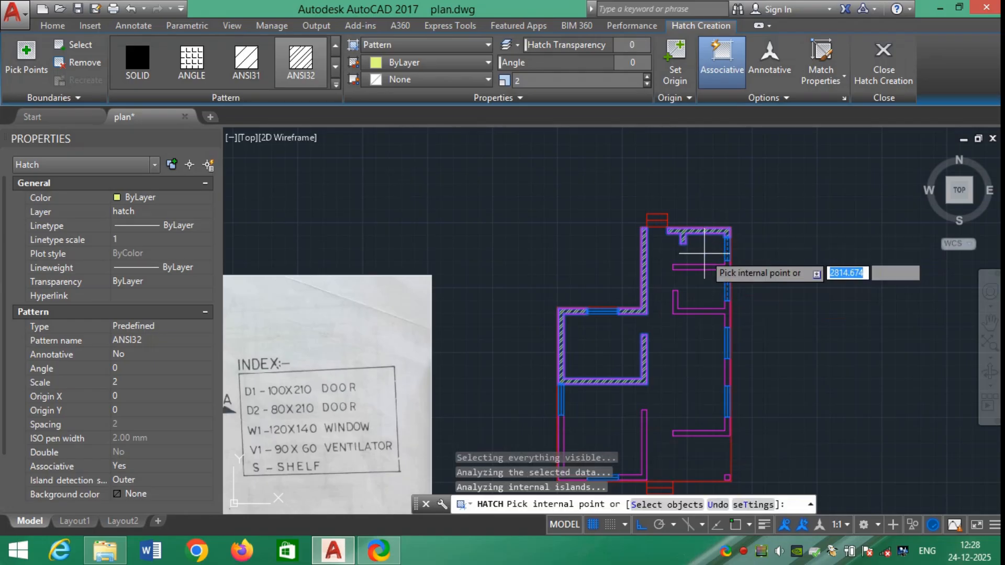
scroll(733, 262, "up", 2)
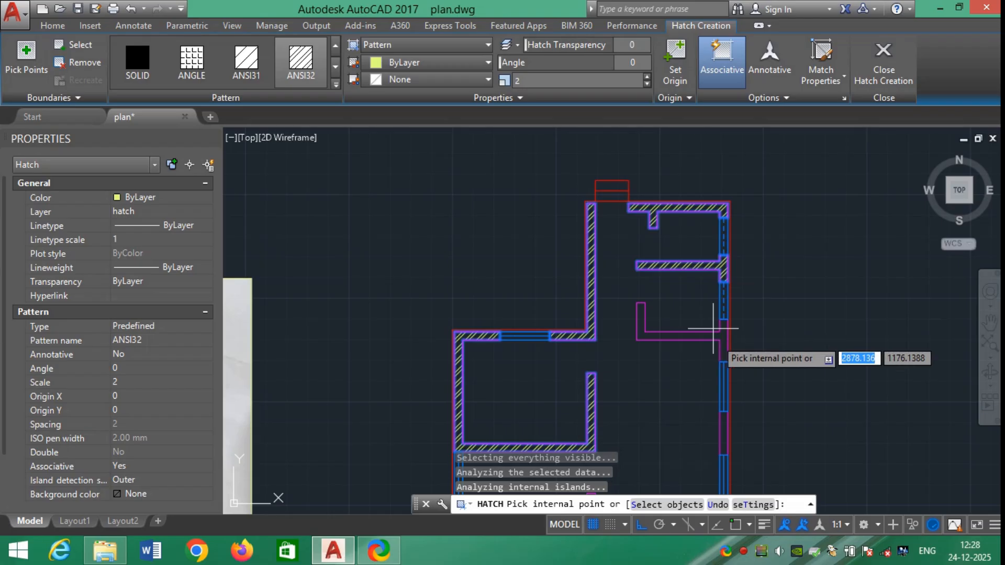
left_click(716, 339)
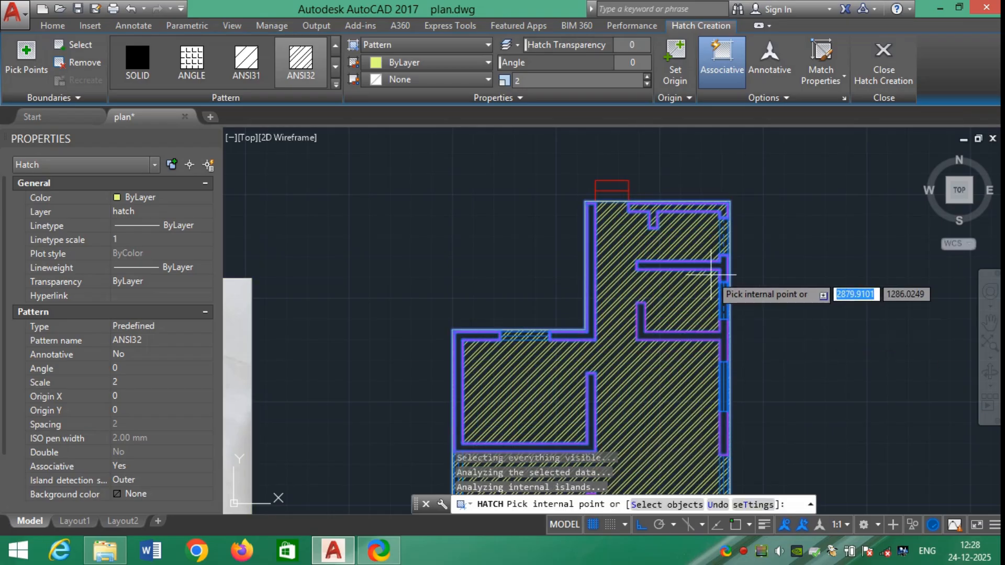
key("ctrl+z")
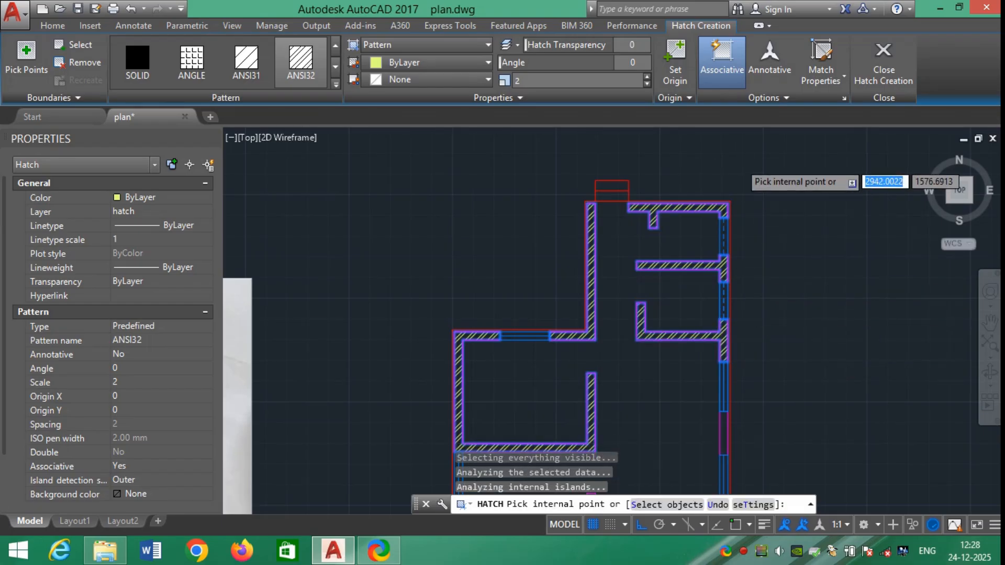
Step: Hatch the living room's outer wall segment between the windows and the L-shaped wall above the verandah
scroll(777, 246, "down", 5)
scroll(735, 296, "up", 3)
scroll(733, 293, "up", 4)
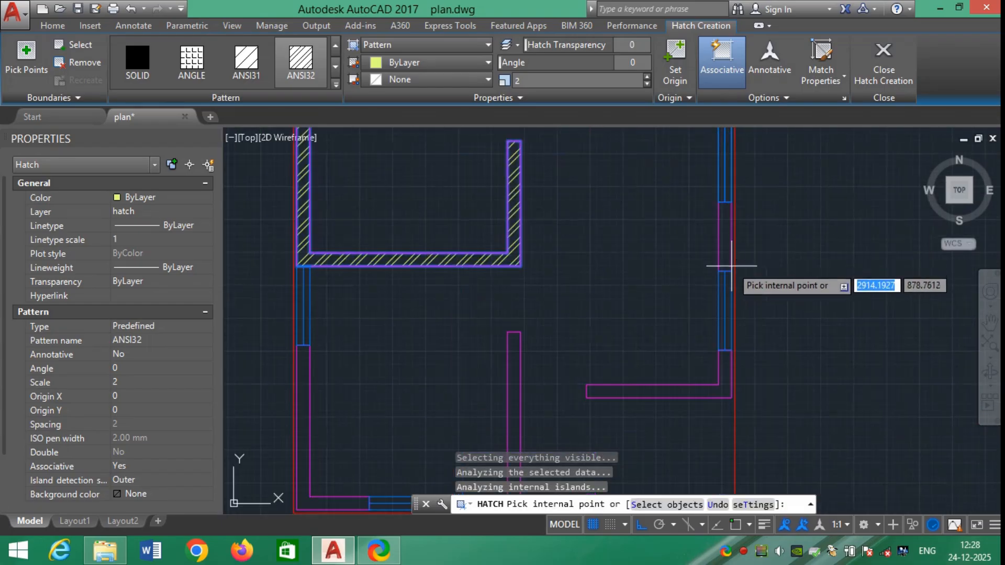
left_click(727, 243)
left_click(725, 360)
Step: Hatch the bedroom walls on both sides of its lower window and the verandah corner column, and finish the hatch
scroll(660, 309, "down", 4)
scroll(615, 335, "up", 2)
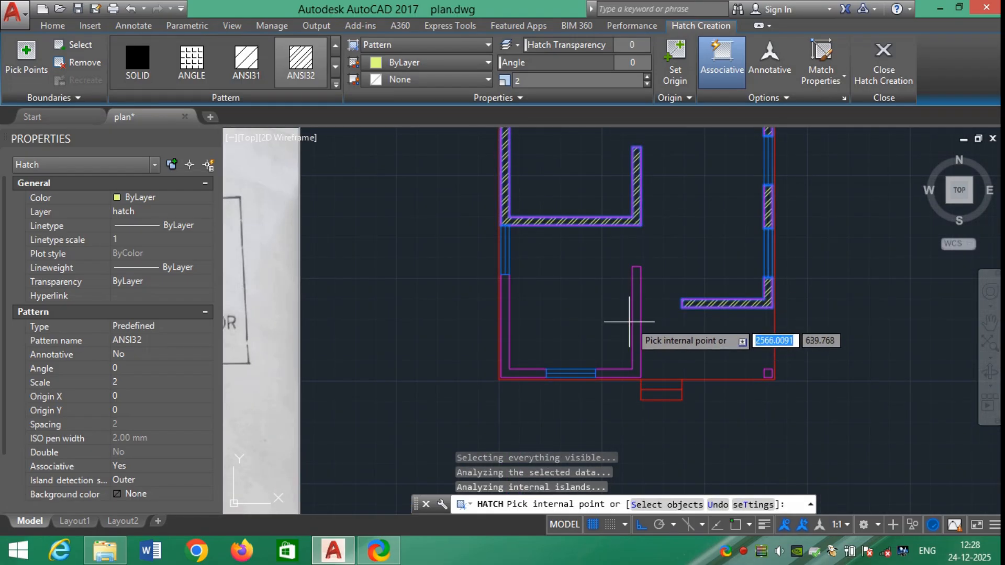
left_click(638, 300)
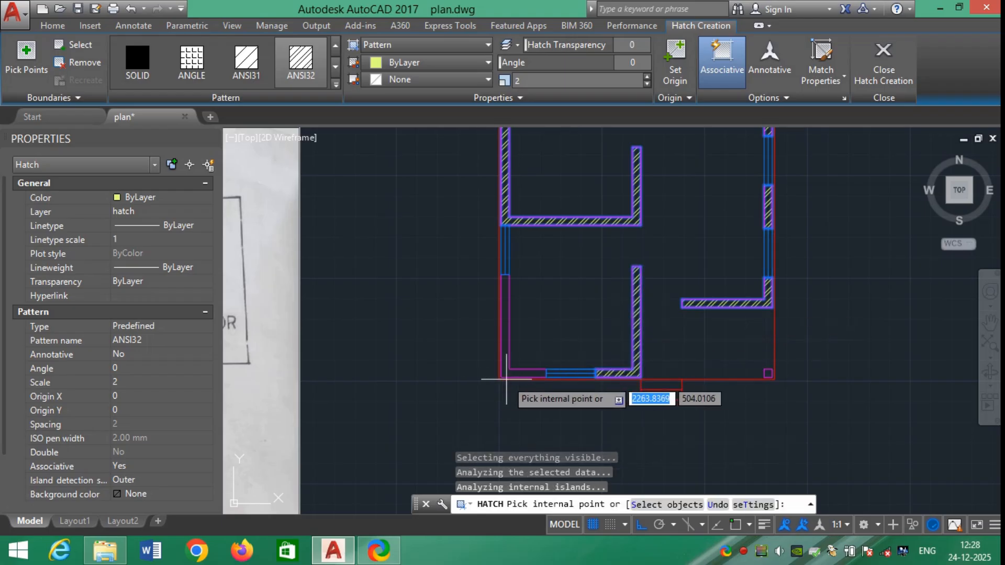
left_click(519, 374)
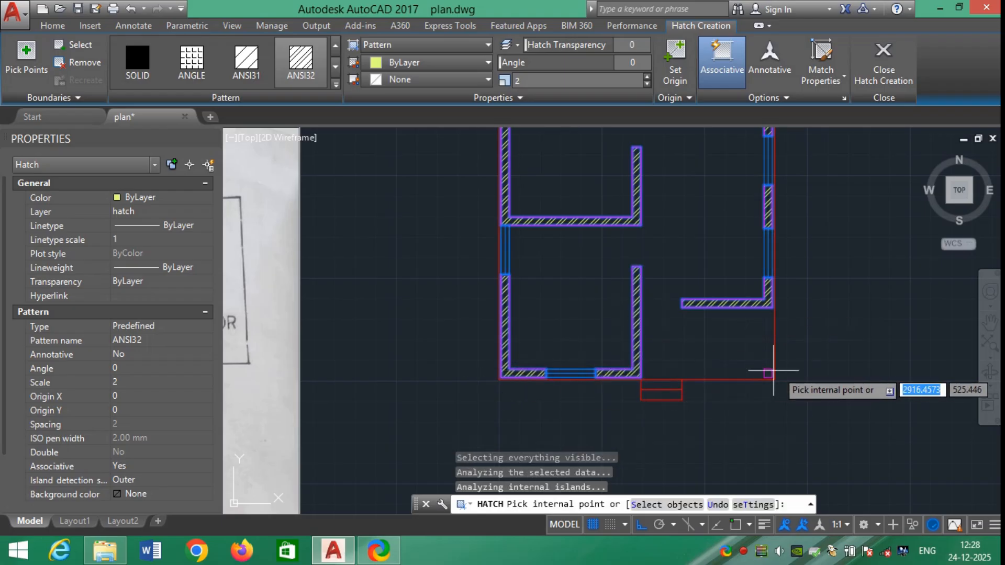
left_click(773, 373)
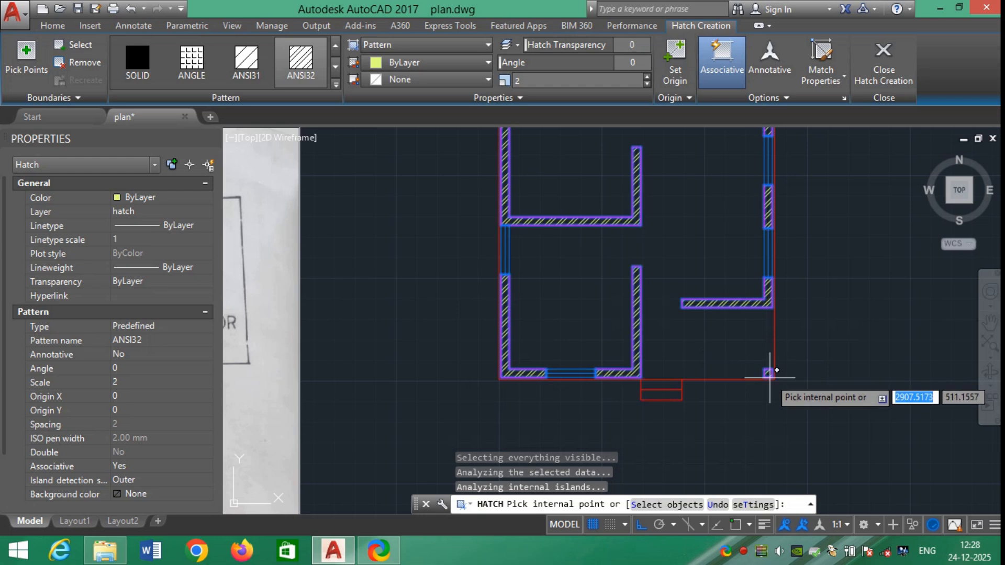
scroll(807, 362, "down", 6)
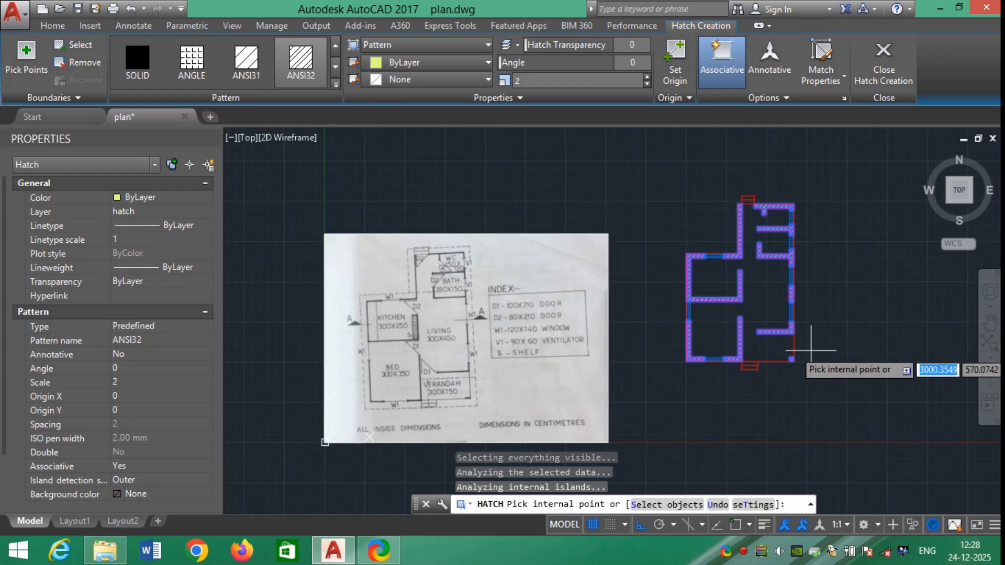
key("Escape")
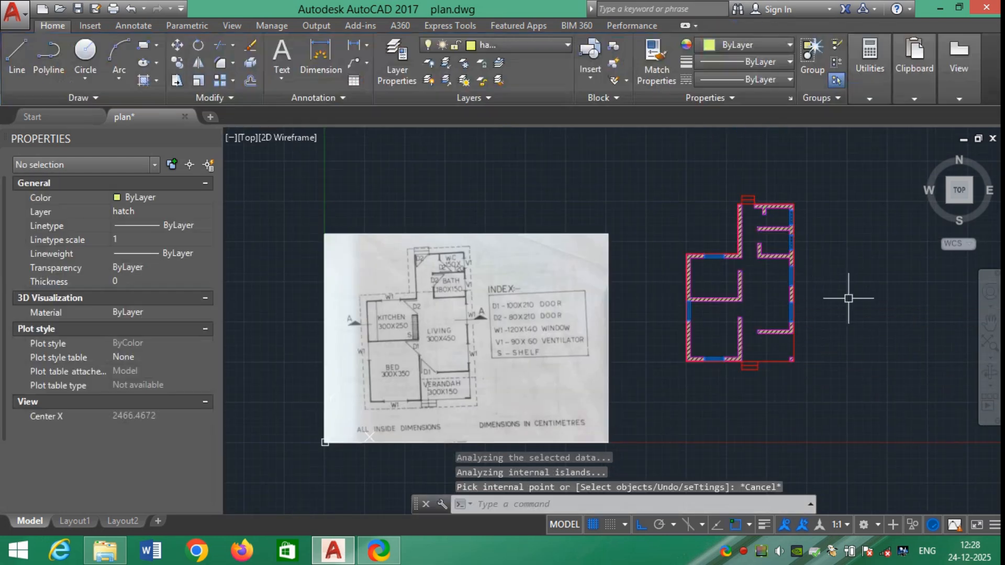
Step: Make layer 0 the current layer
scroll(770, 332, "up", 5)
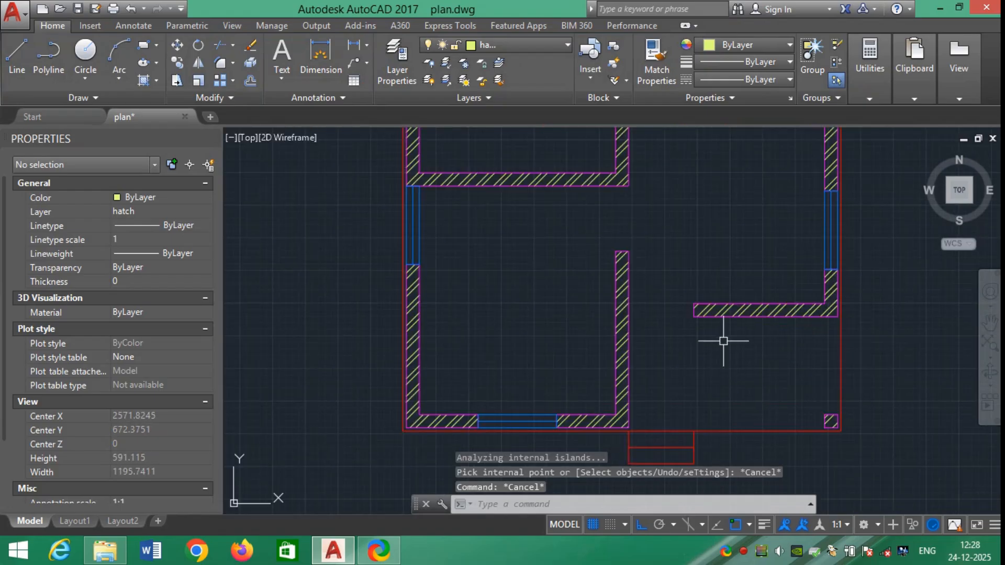
scroll(706, 348, "down", 4)
middle_click_drag(735, 220, 717, 261)
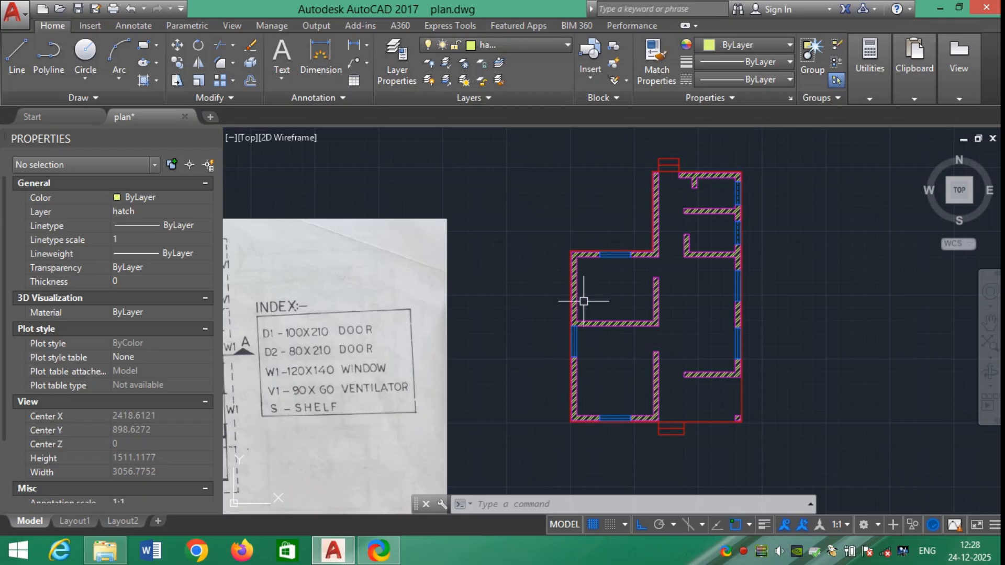
left_click(532, 43)
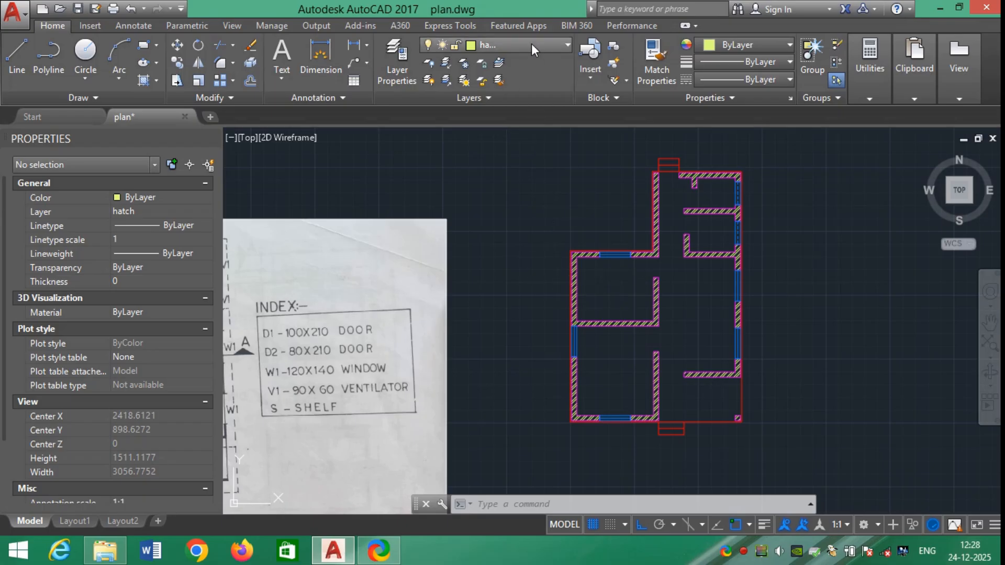
left_click(529, 58)
key("Escape")
key("Escape")
key("Escape")
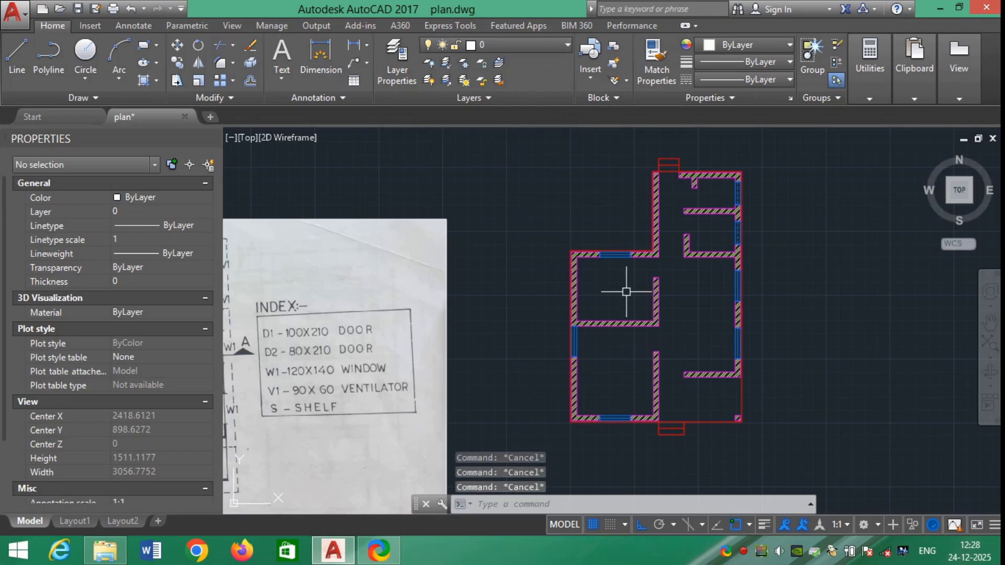
Step: Add a two-line multiline text label "BED" and "300X350" in the bedroom with a text height of 25
scroll(675, 274, "down", 6)
scroll(434, 361, "up", 8)
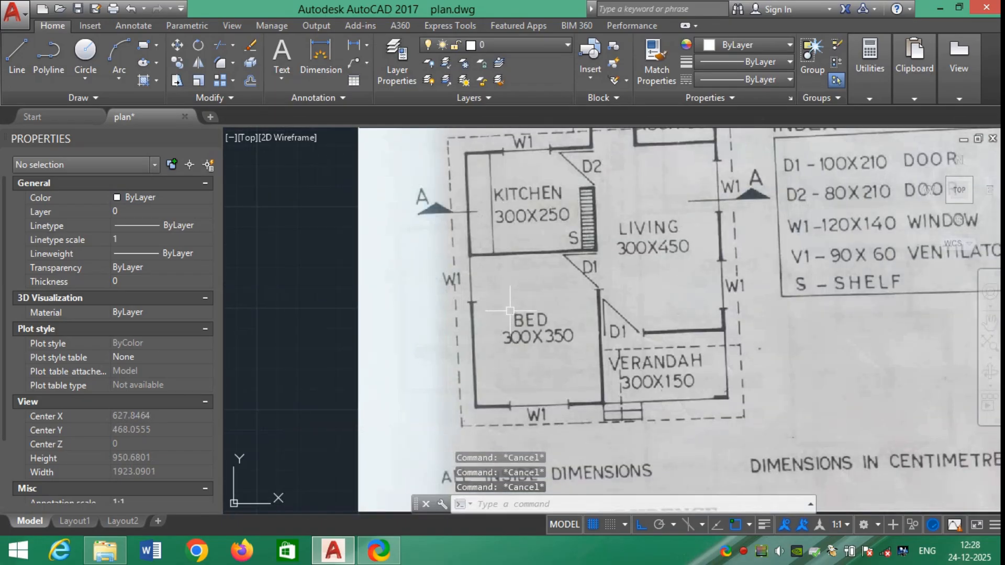
scroll(533, 330, "down", 8)
scroll(694, 294, "up", 8)
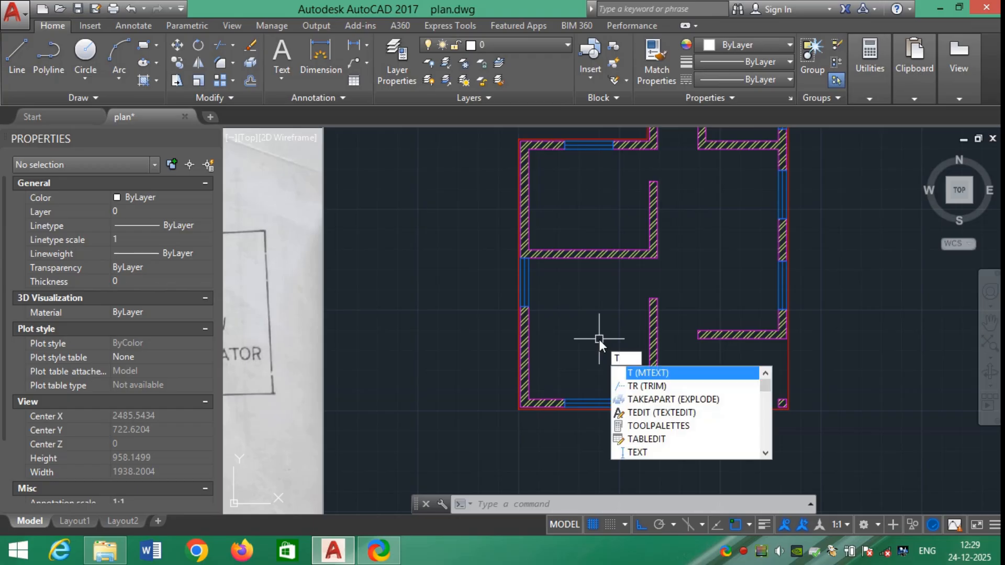
key("Return")
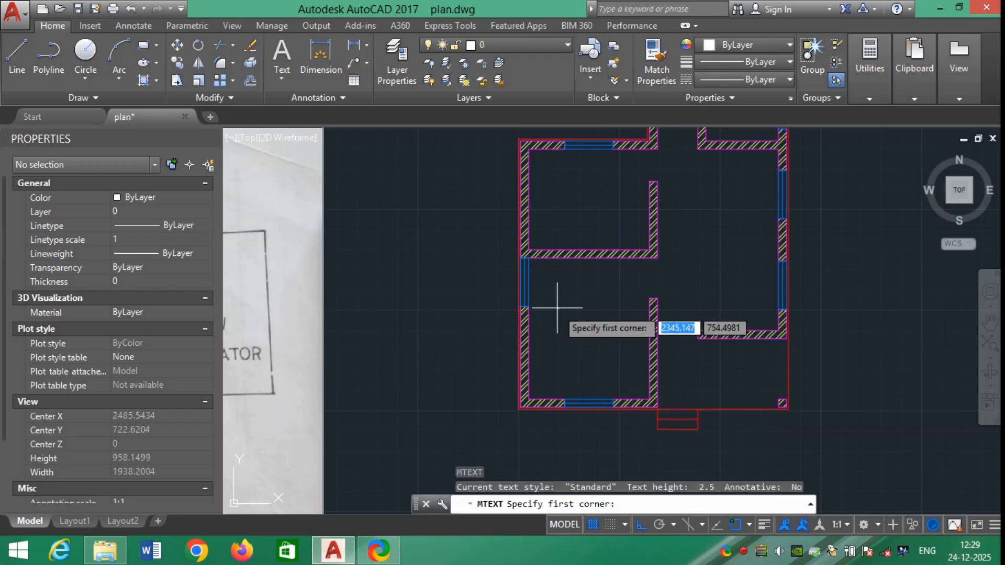
left_click(566, 297)
left_click(632, 370)
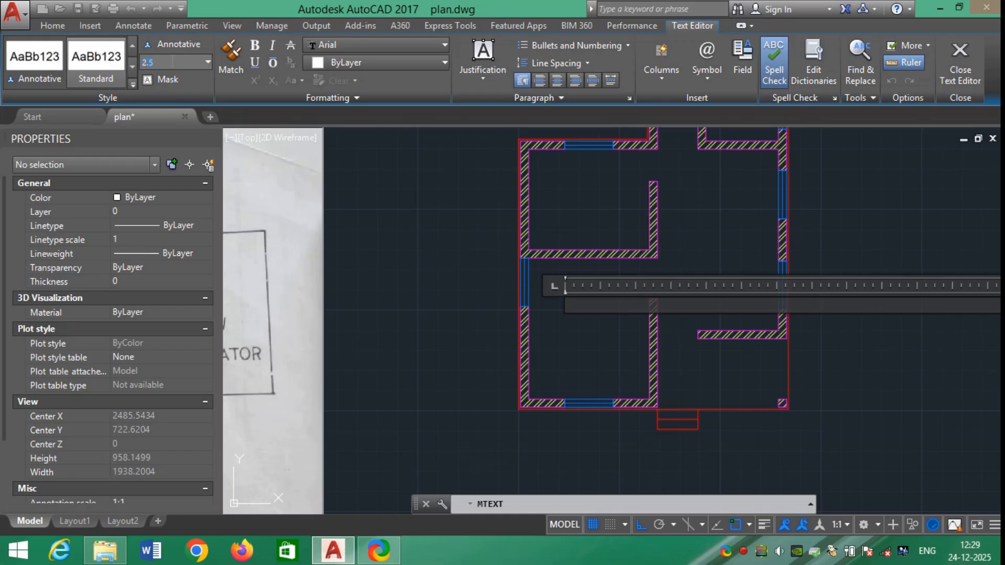
key("Return")
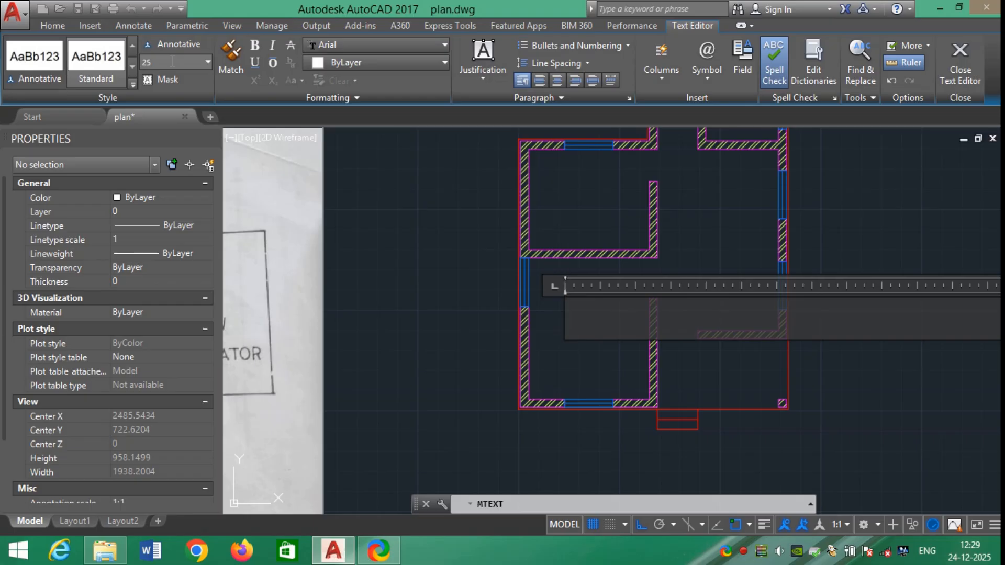
type("BED")
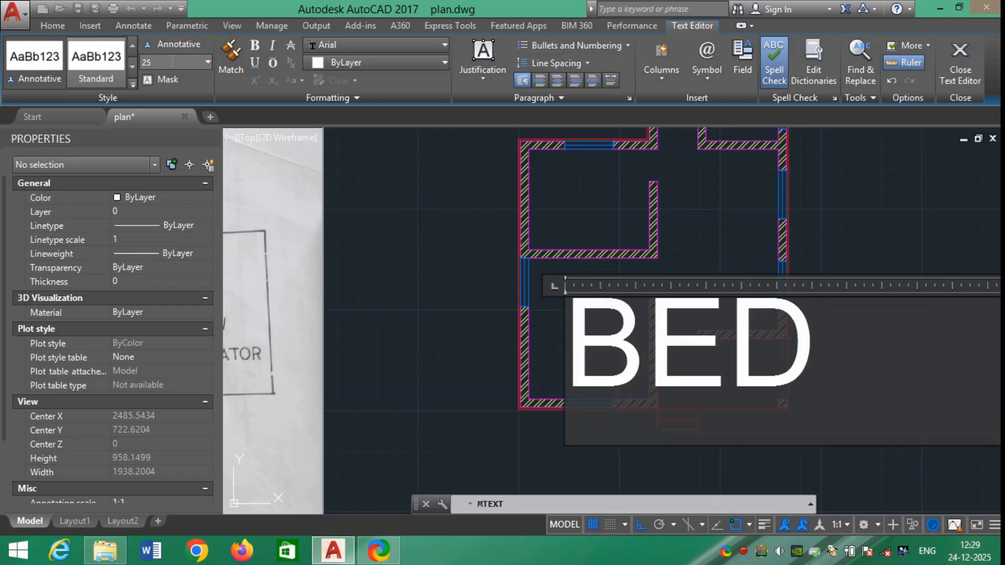
key("Return")
type("300")
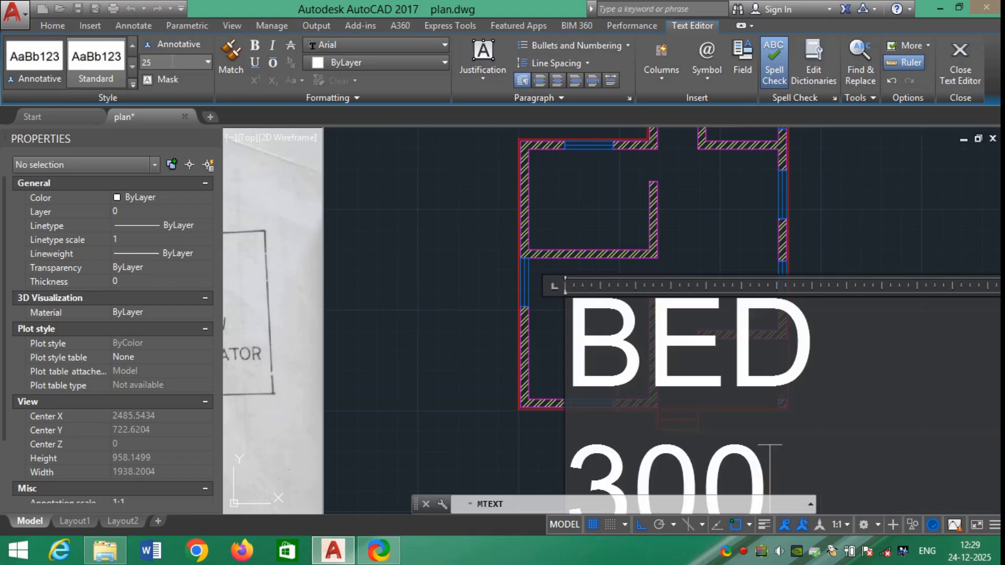
type("X350")
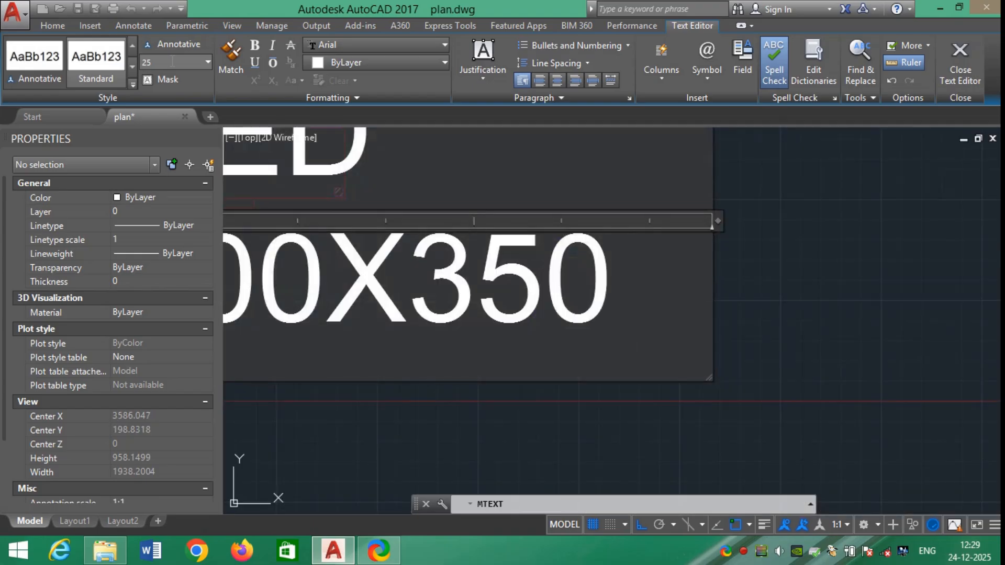
left_click(840, 462)
scroll(890, 241, "down", 3)
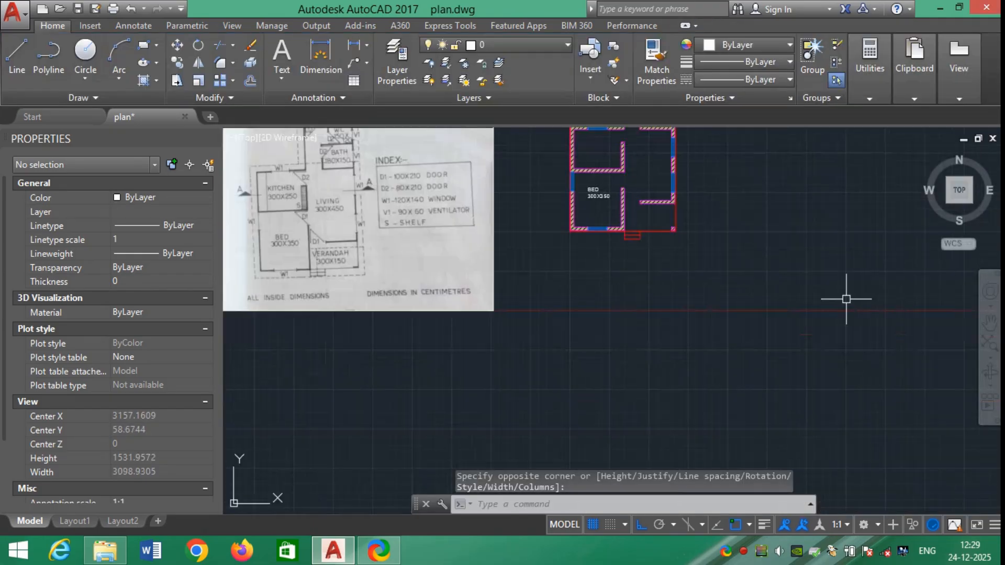
Step: Set the bedroom label's justification to Middle center
scroll(576, 176, "up", 6)
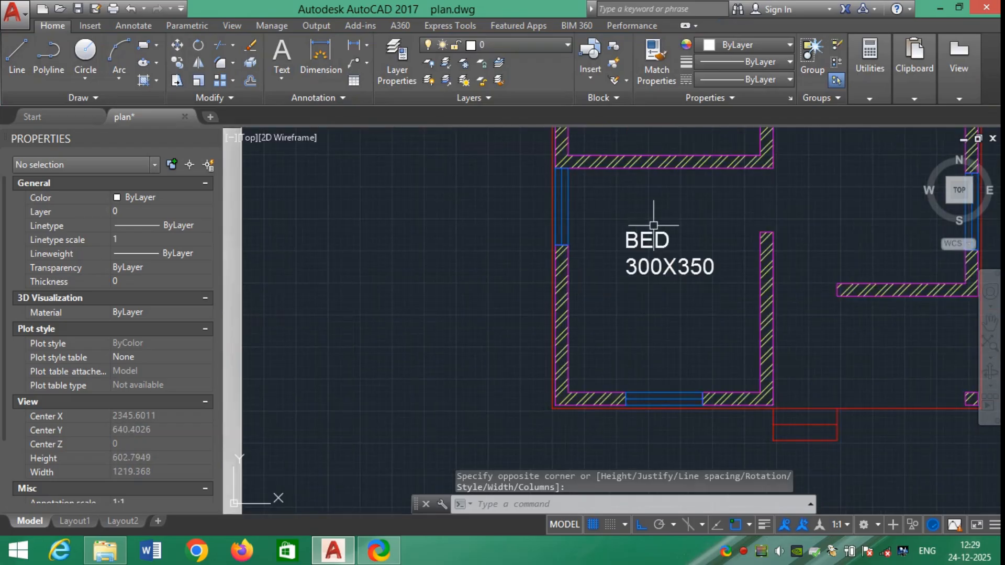
left_click(681, 269)
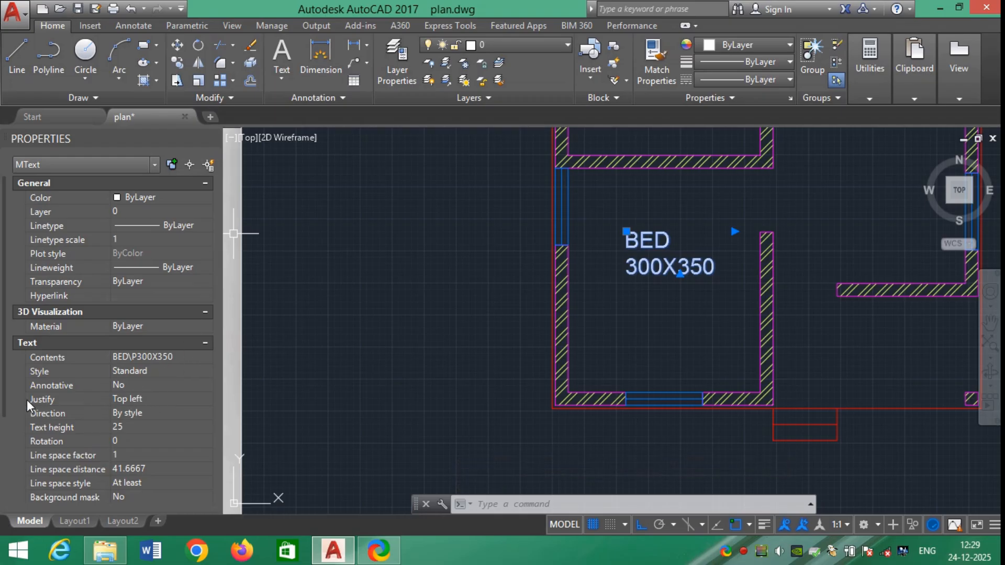
left_click(146, 401)
left_click(146, 402)
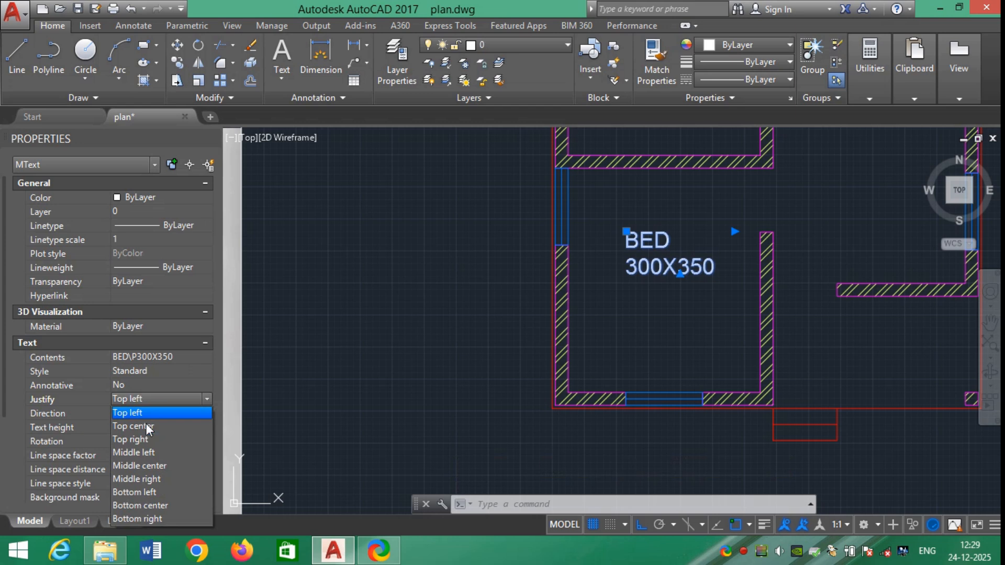
left_click(150, 463)
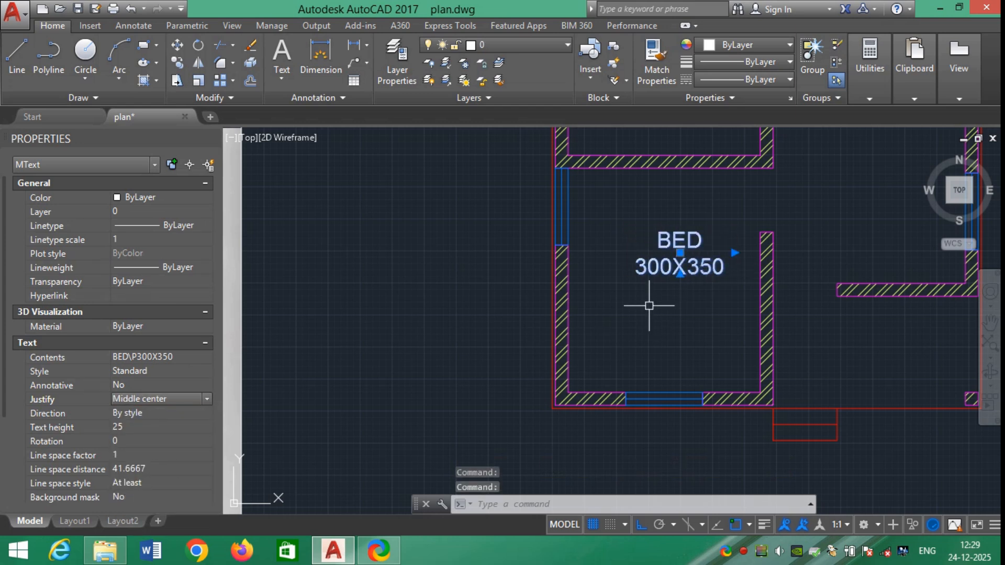
key("Escape")
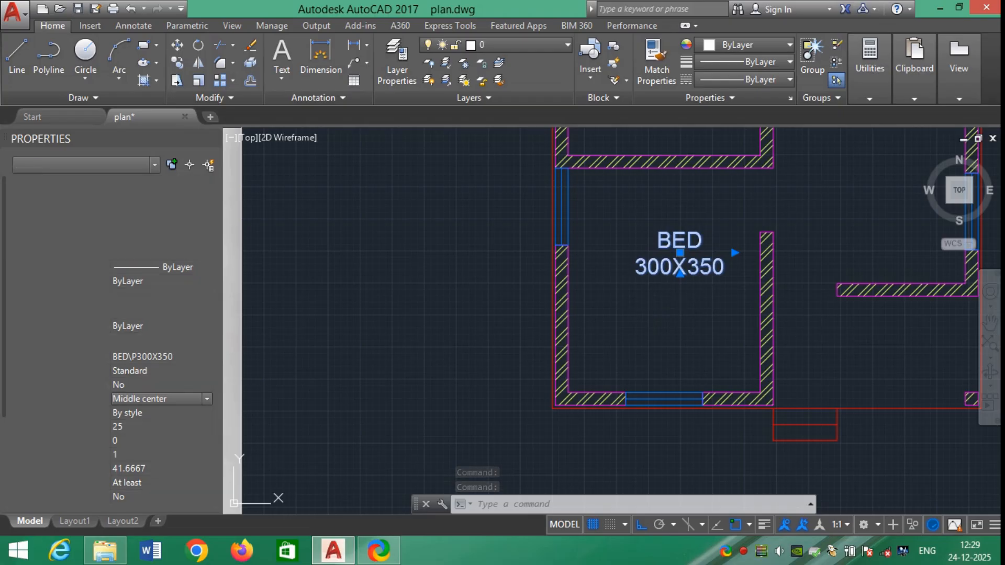
Step: Move the bedroom label straight down and slightly left so that it sits in the middle of the room
type("m")
key("Return")
left_click(690, 273)
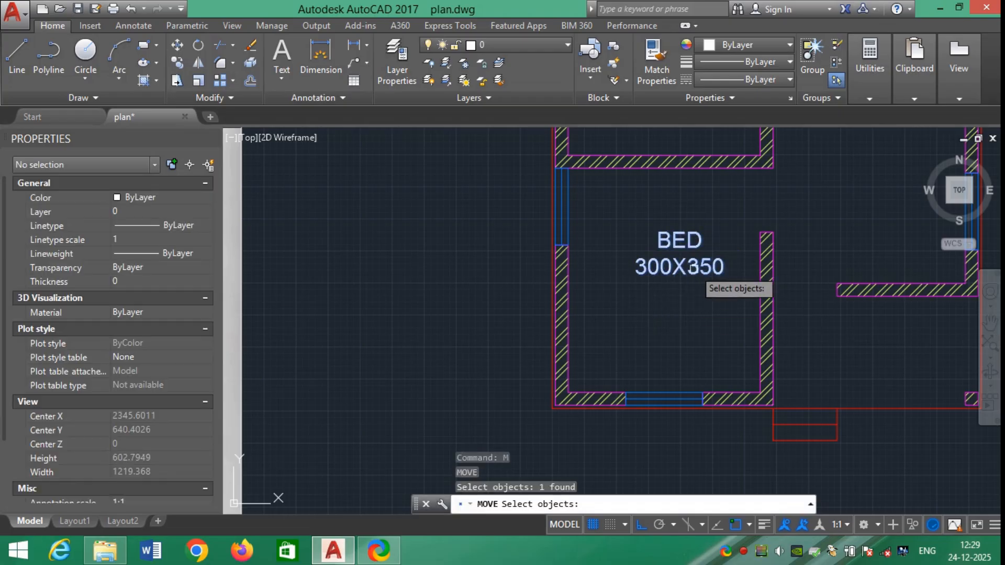
key("Return")
left_click(815, 197)
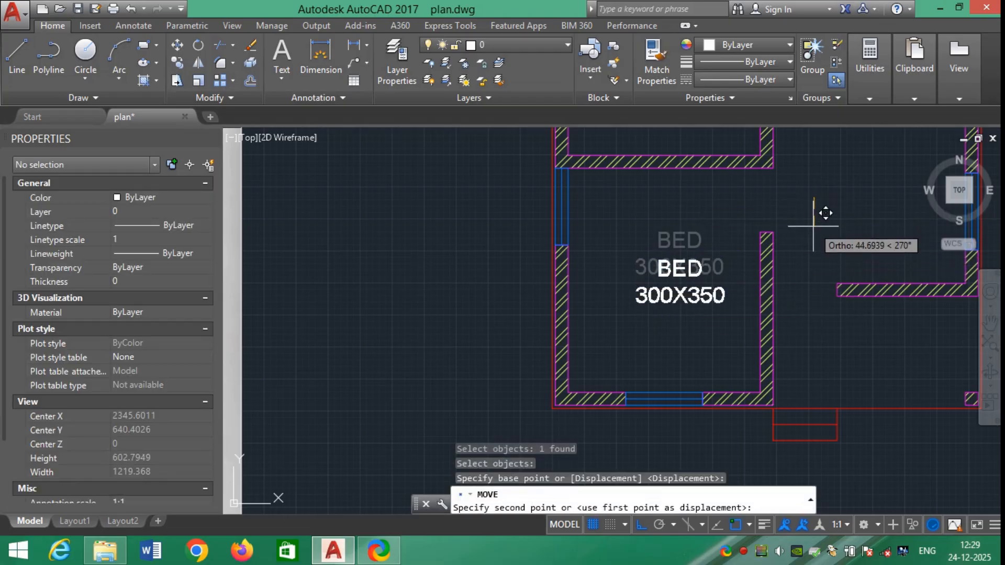
left_click(801, 209)
key("Return")
left_click(682, 269)
key("Return")
left_click(830, 218)
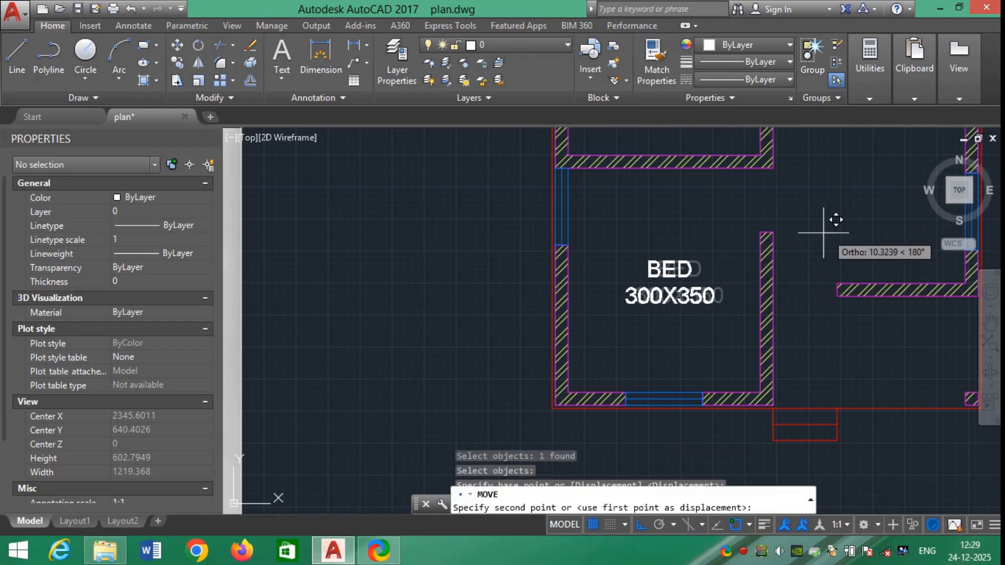
left_click(812, 244)
left_click(812, 244)
scroll(812, 244, "down", 4)
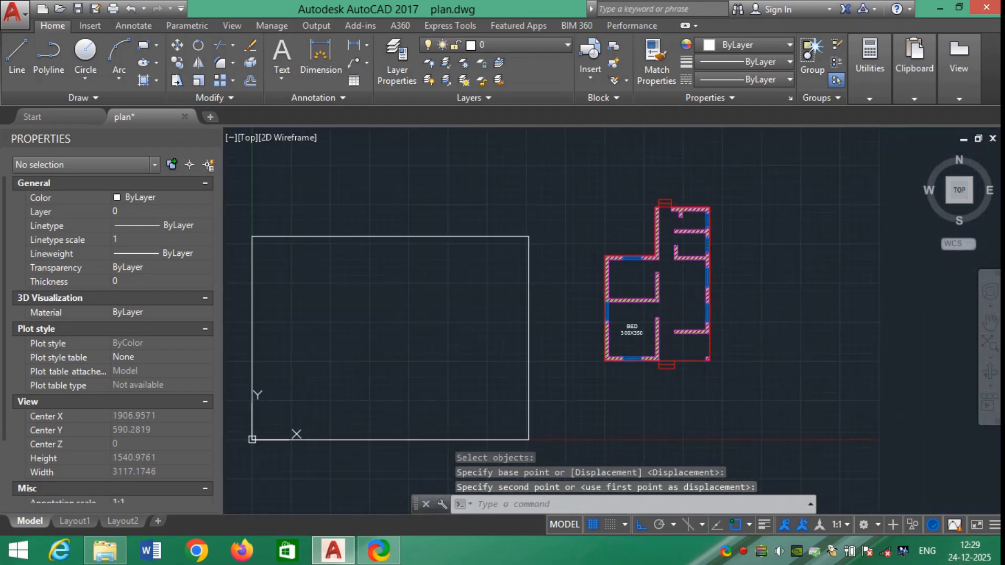
scroll(668, 323, "up", 3)
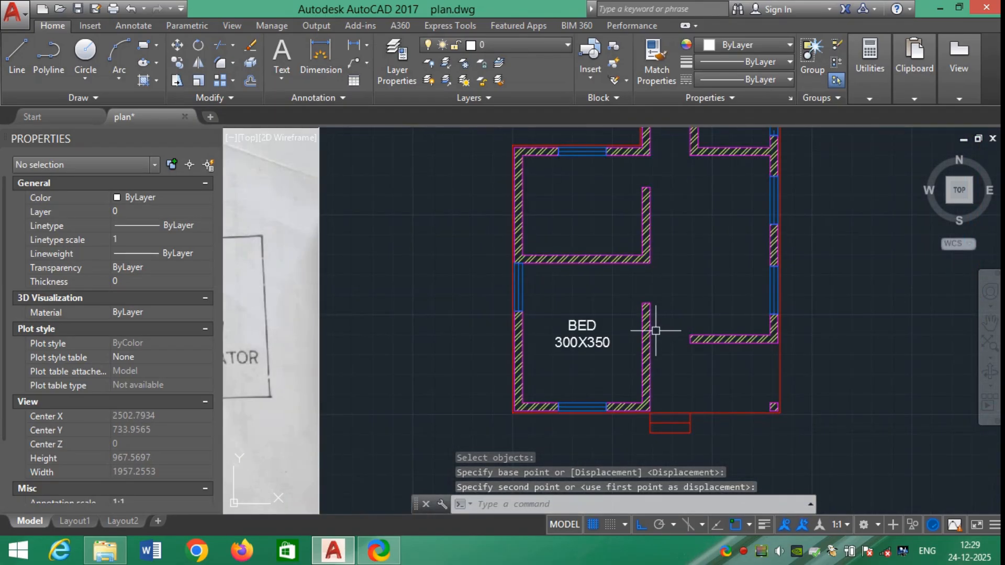
left_click(587, 328)
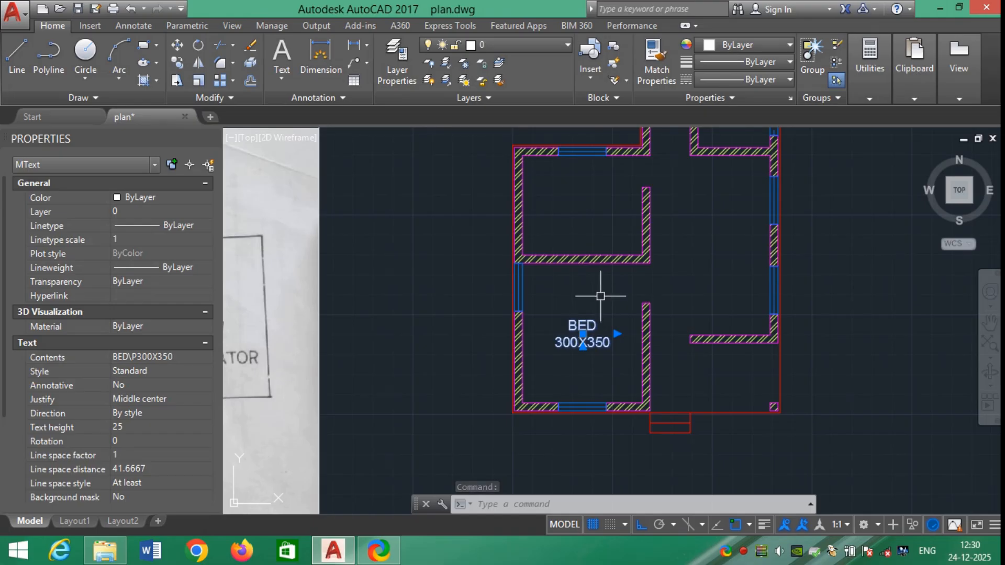
key("Escape")
key("Escape")
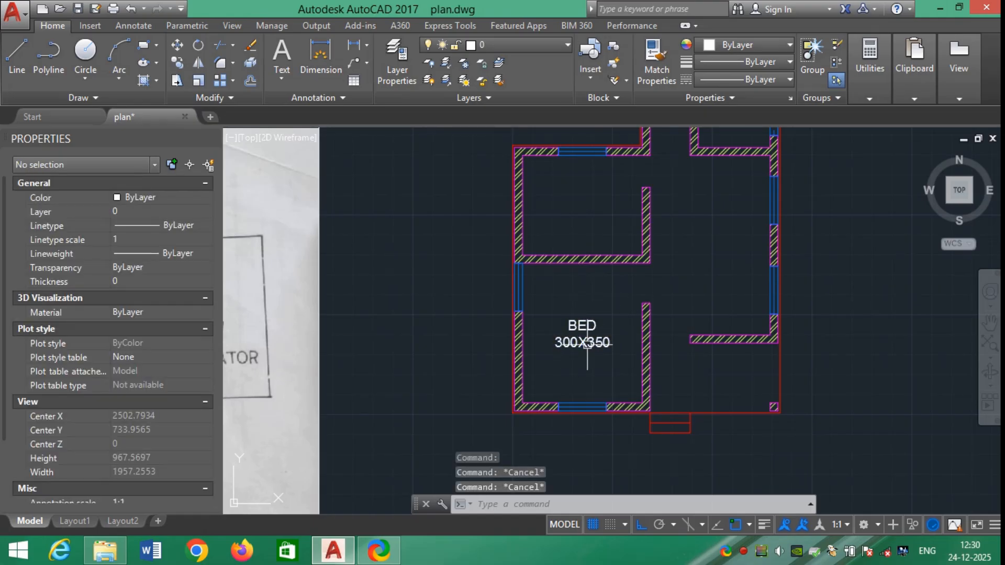
left_click(587, 343)
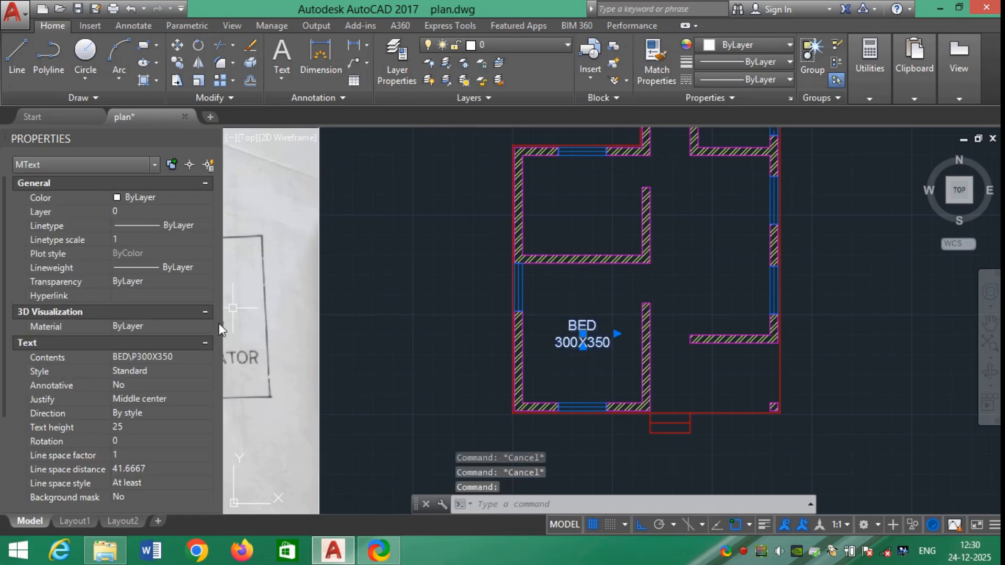
key("Escape")
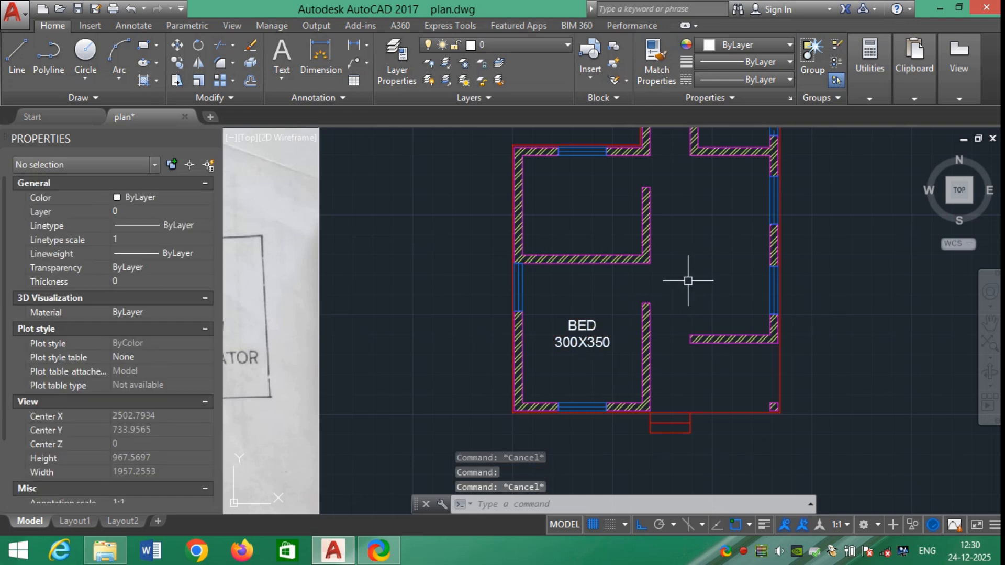
Step: Add a two-line multiline text label "VERANDAH" and "300X150" in the verandah, keeping the default text height of 2.5
middle_click_drag(705, 371, 702, 344)
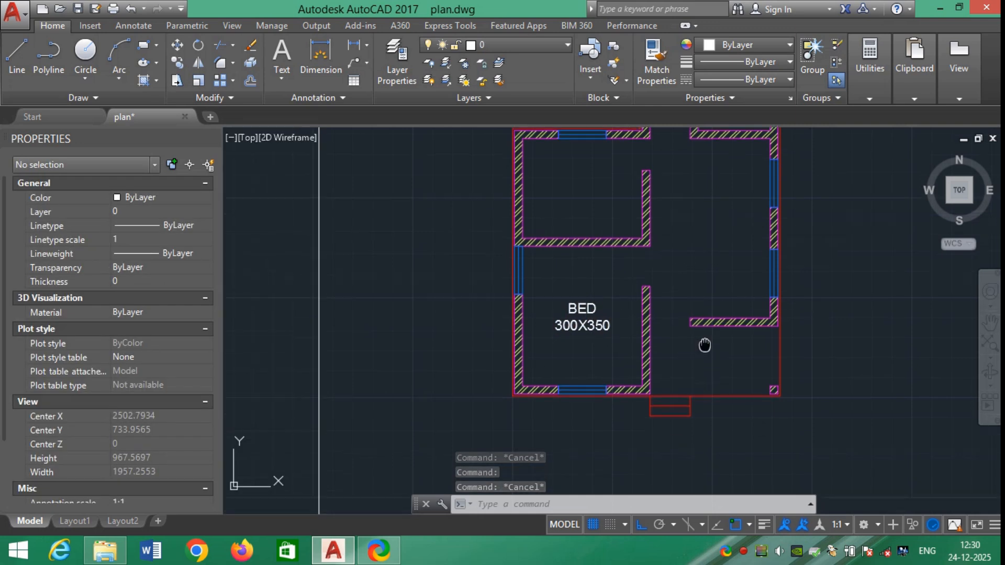
scroll(320, 344, "down", 2)
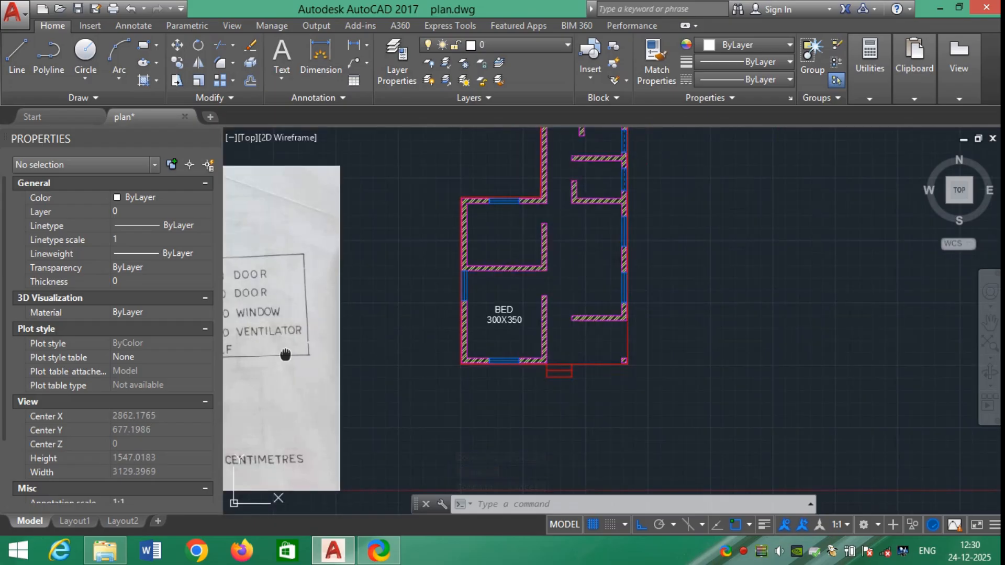
middle_click_drag(249, 363, 454, 357)
scroll(340, 388, "up", 3)
scroll(338, 388, "up", 2)
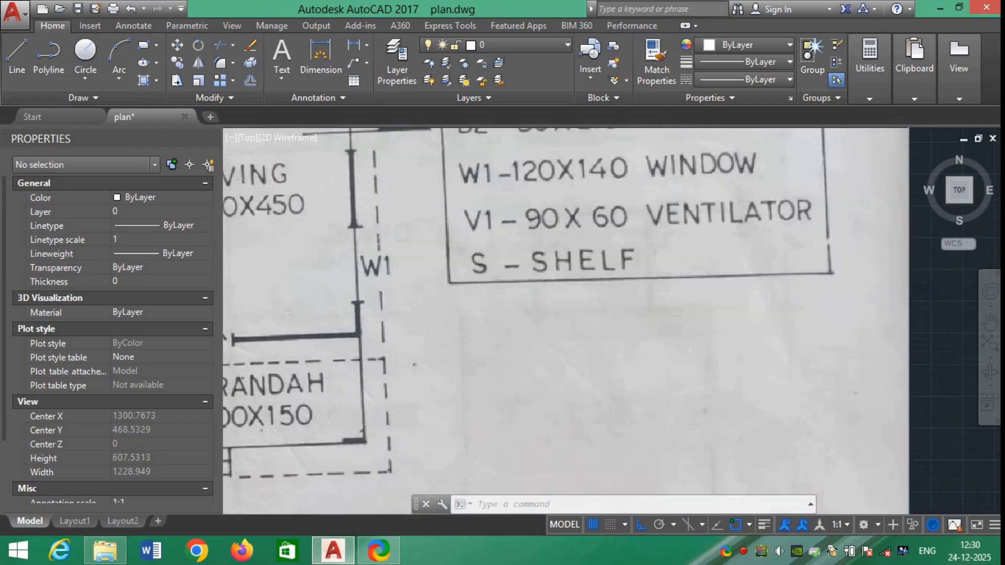
scroll(343, 387, "down", 5)
scroll(643, 353, "up", 3)
type("t")
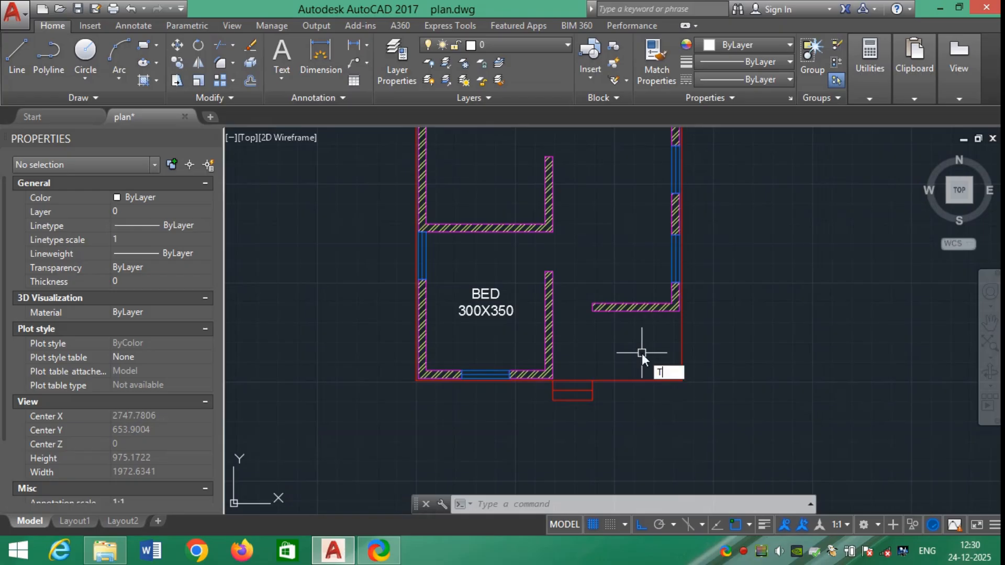
key("Return")
left_click(579, 323)
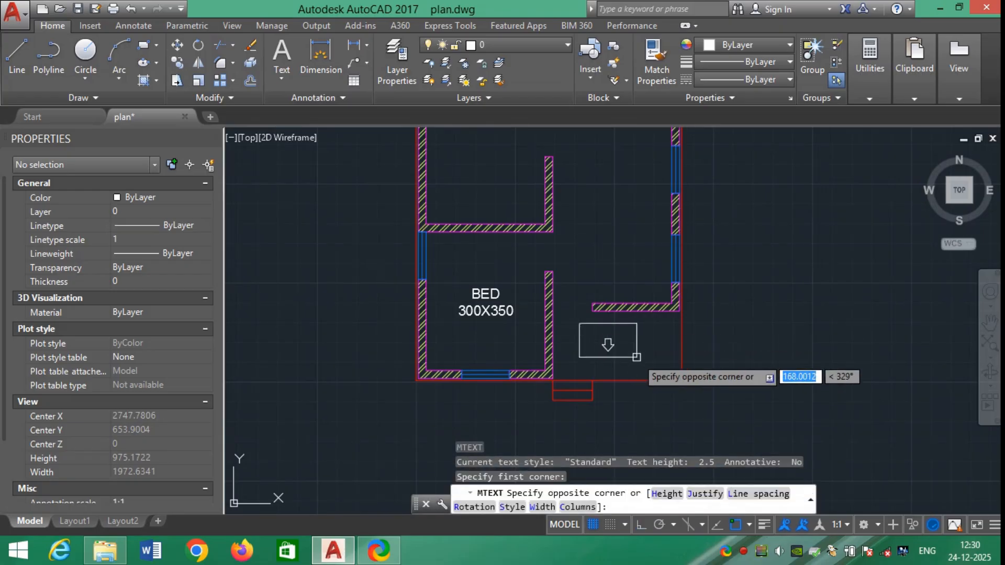
left_click(664, 371)
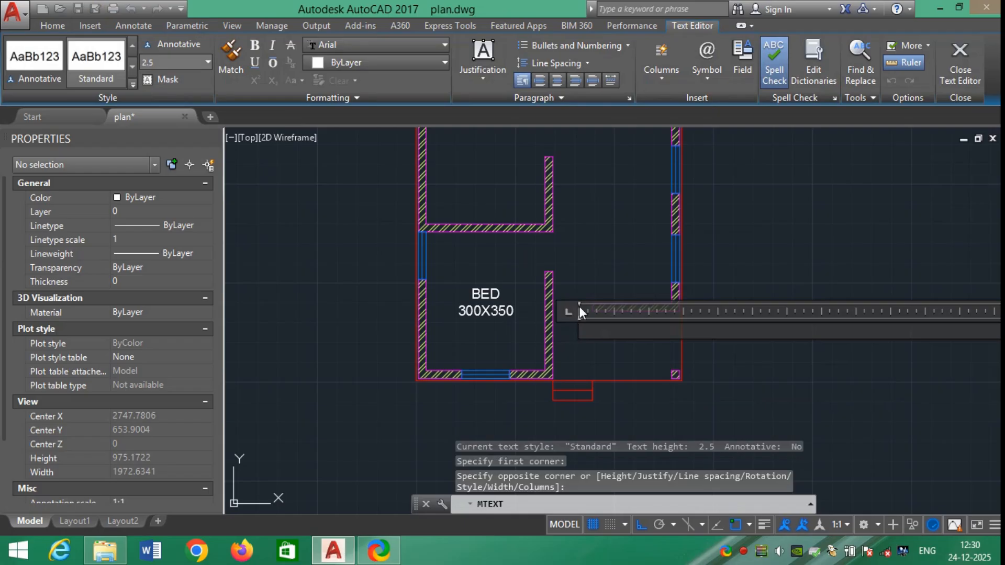
type("VERAN")
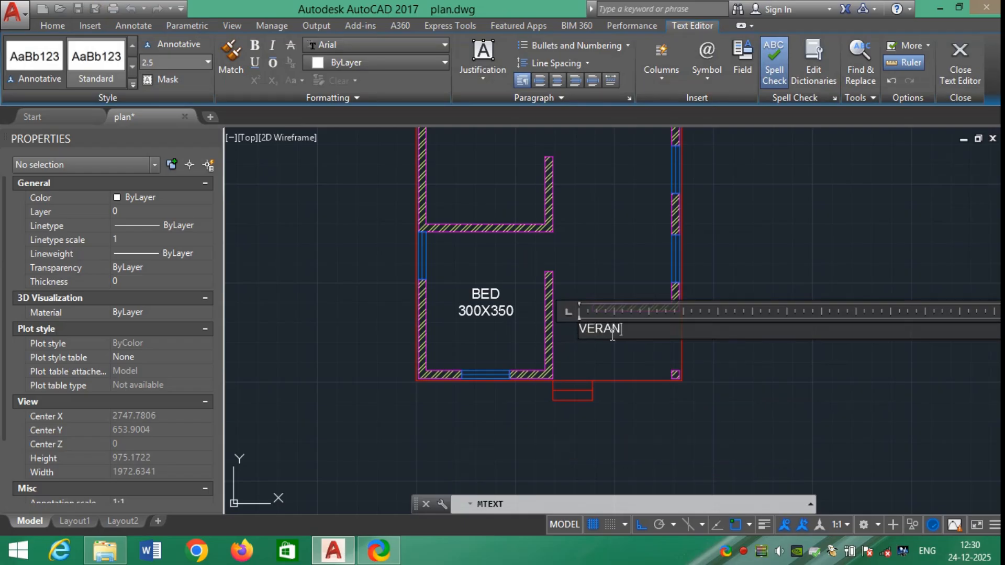
type("DAH")
key("Return")
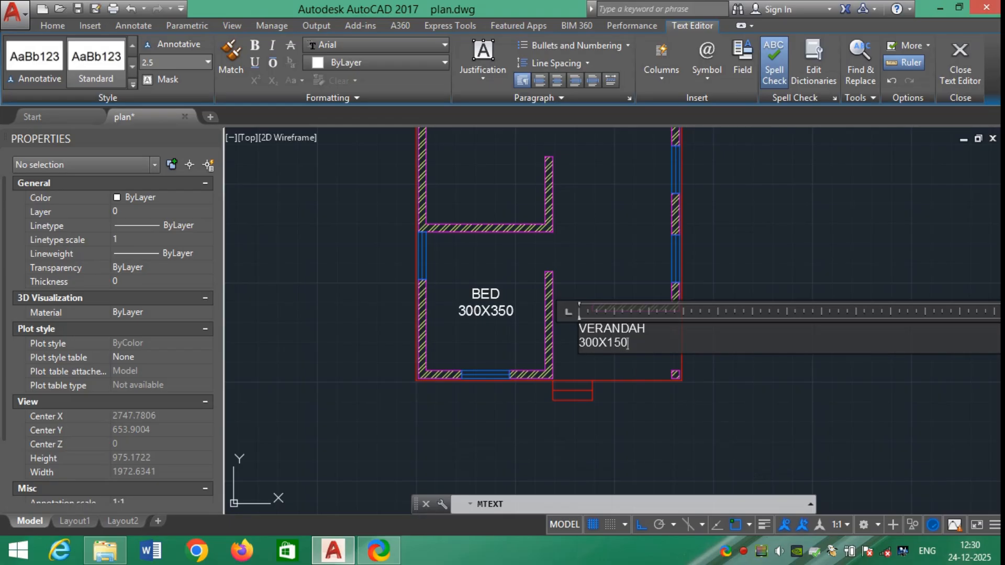
key("Escape")
Step: Inspect the verandah label's size against the bedroom label and the reference drawing
scroll(723, 330, "down", 2)
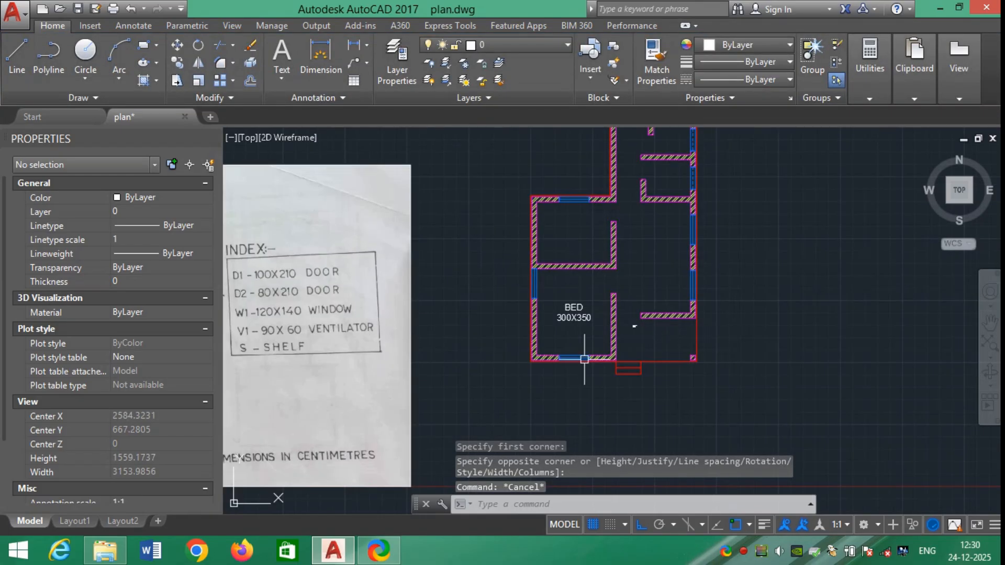
scroll(523, 377, "down", 4)
scroll(389, 387, "up", 4)
scroll(424, 366, "down", 5)
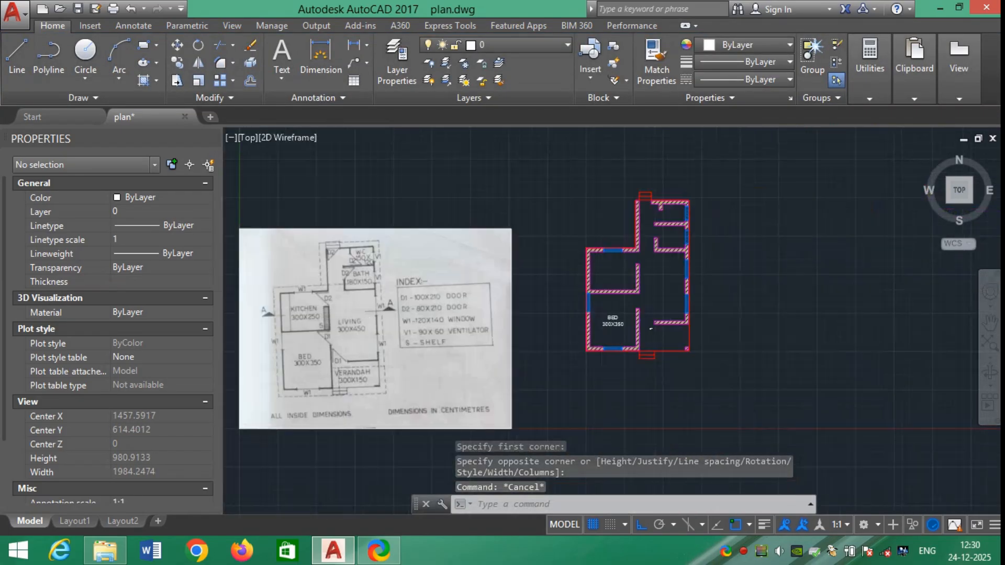
scroll(556, 333, "up", 2)
scroll(523, 324, "up", 6)
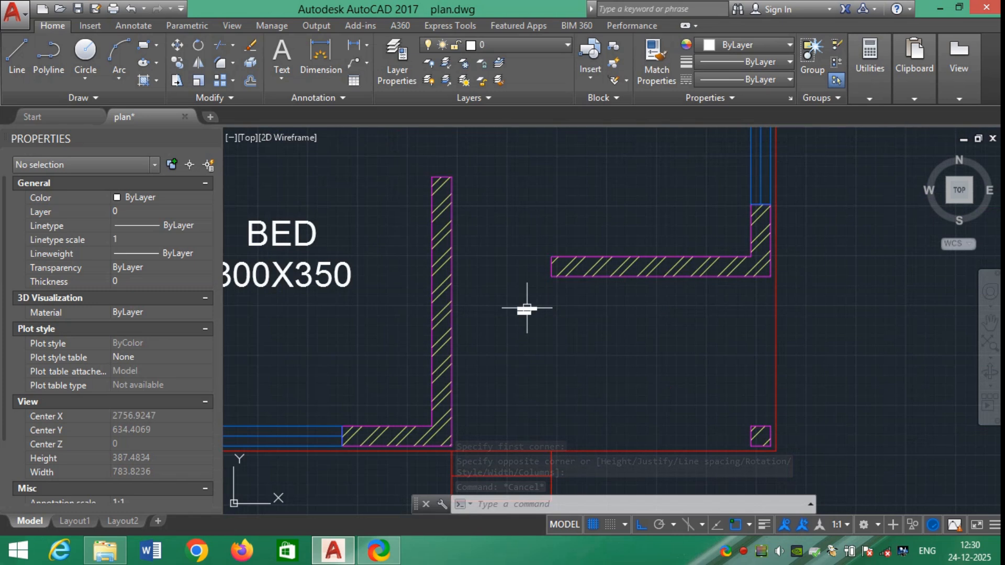
scroll(527, 309, "down", 4)
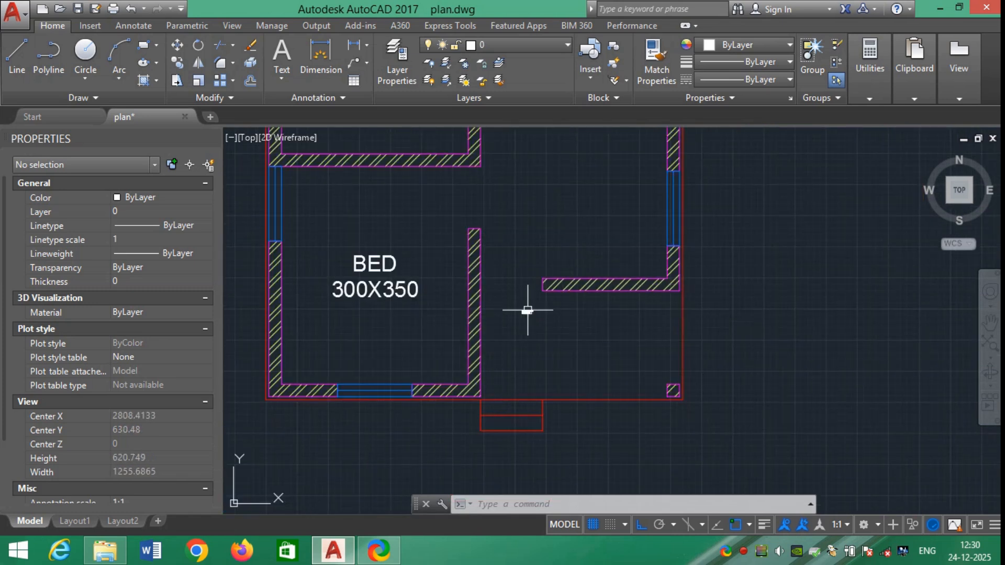
Step: Set the verandah label's justification to Middle center and its text height to 25
left_click(527, 310)
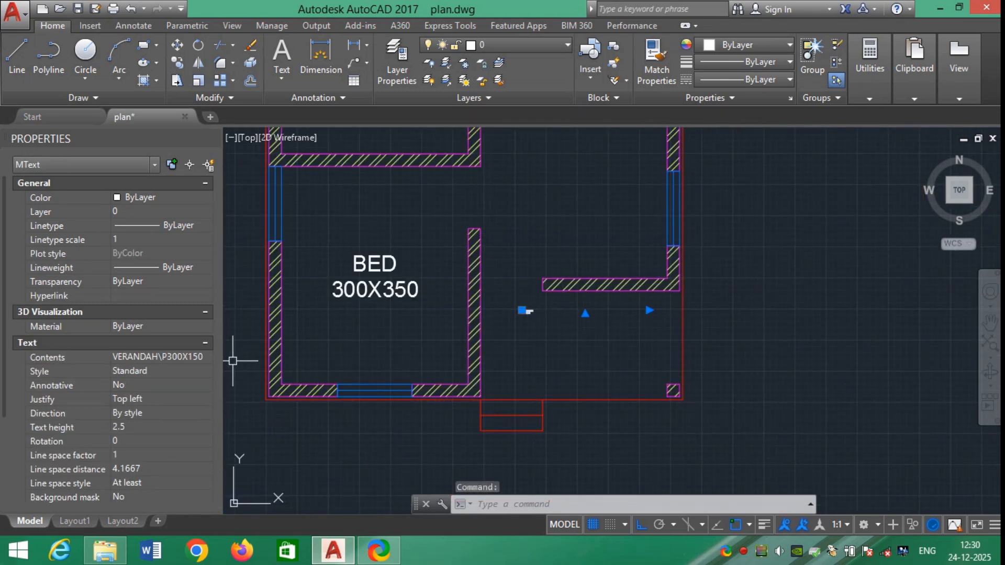
left_click(150, 397)
left_click(150, 398)
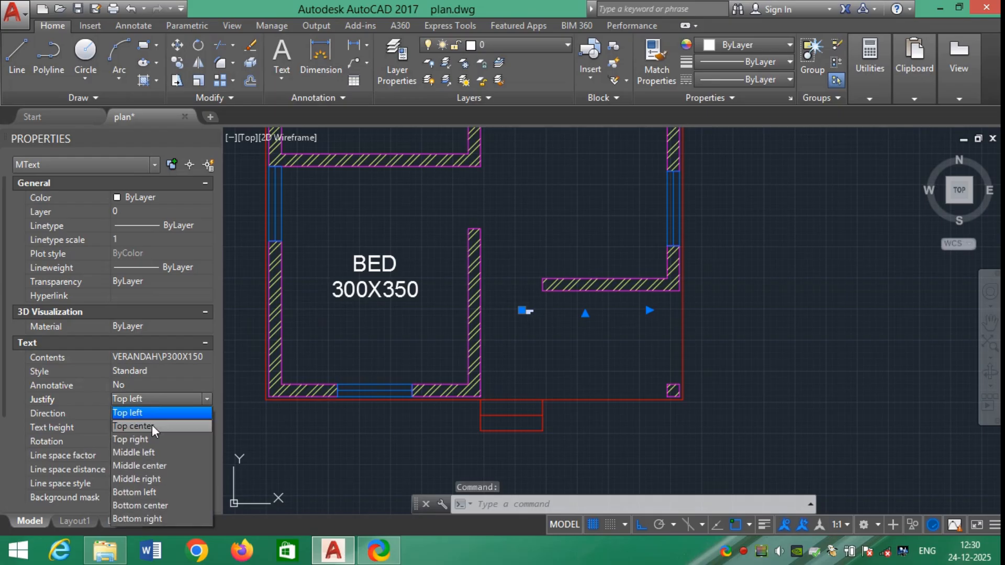
left_click(157, 463)
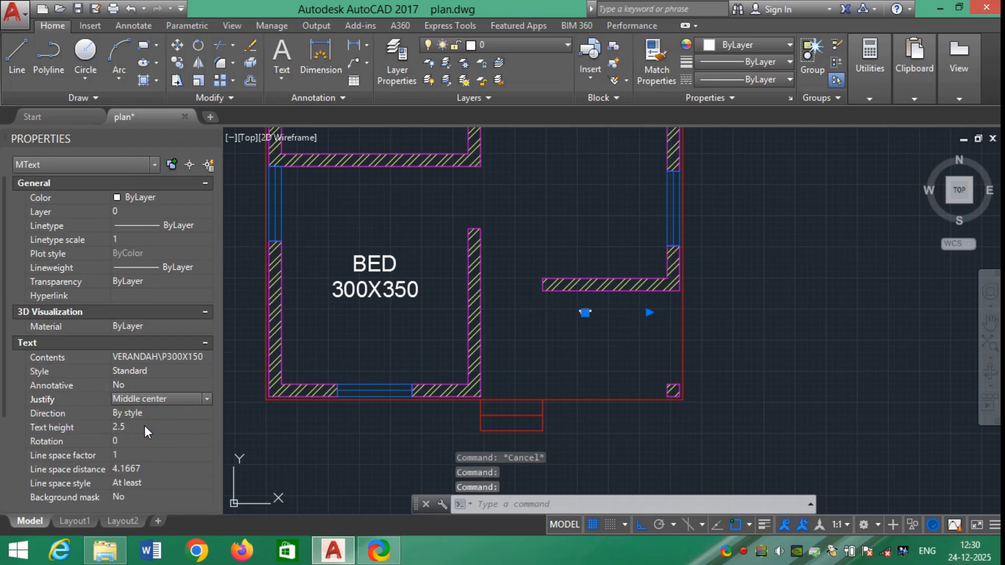
left_click(146, 426)
type("20")
key("Return")
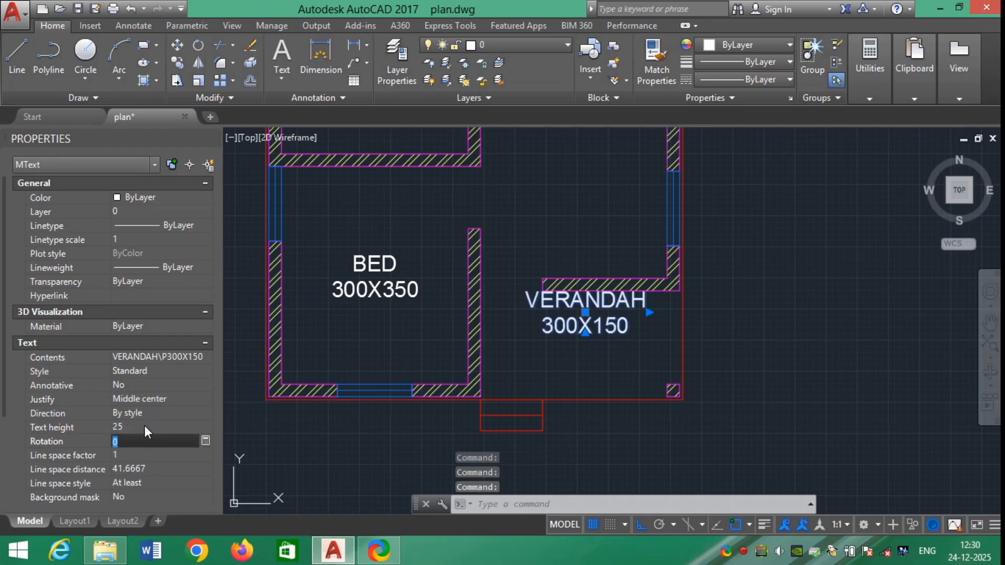
Step: Move the verandah label straight down, clear of the wall above it, so that it sits in the middle of the verandah
key("Escape")
key("Escape")
type("m")
key("Return")
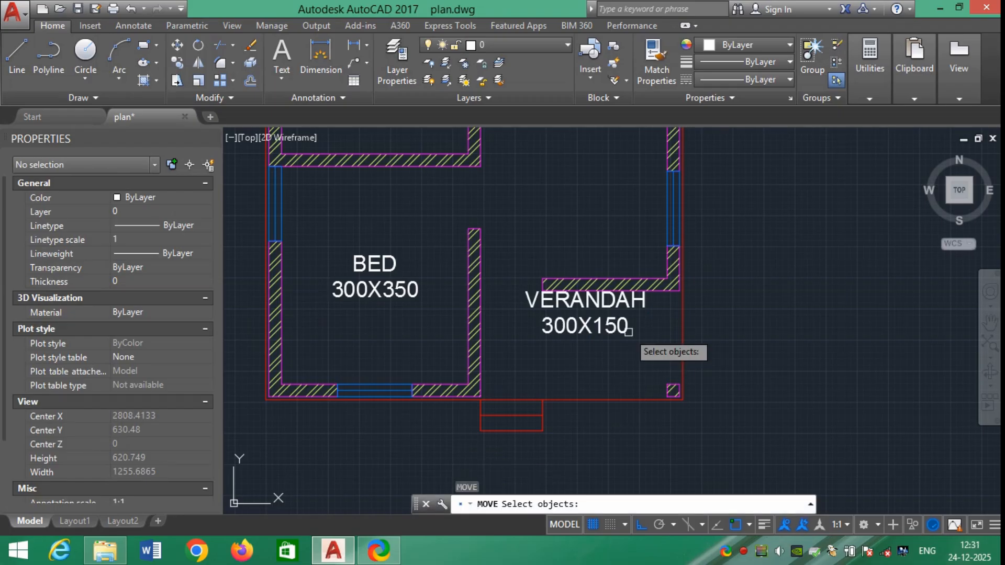
left_click(624, 329)
key("Return")
left_click(739, 318)
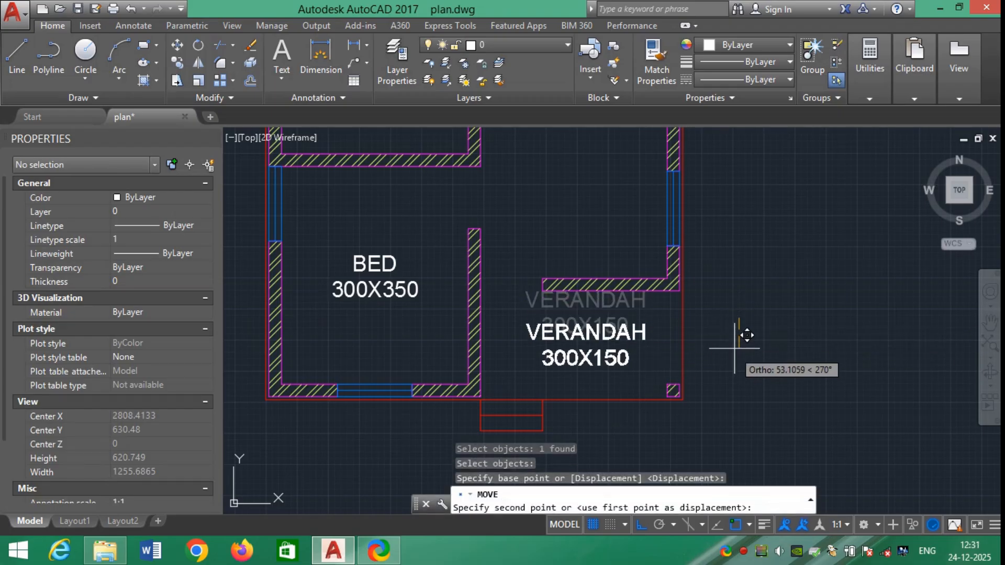
left_click(740, 343)
scroll(743, 345, "down", 4)
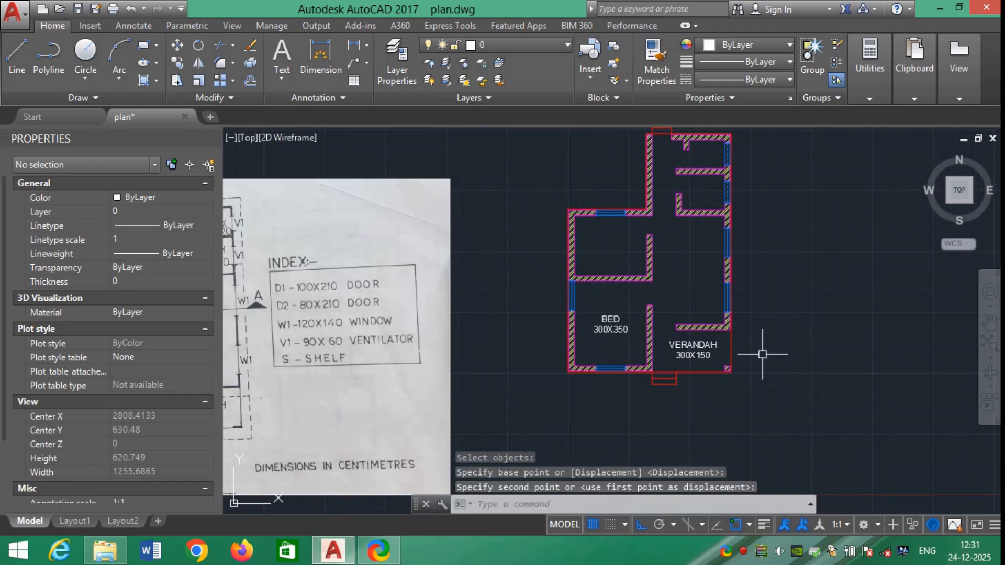
left_click(693, 349)
left_click(616, 331)
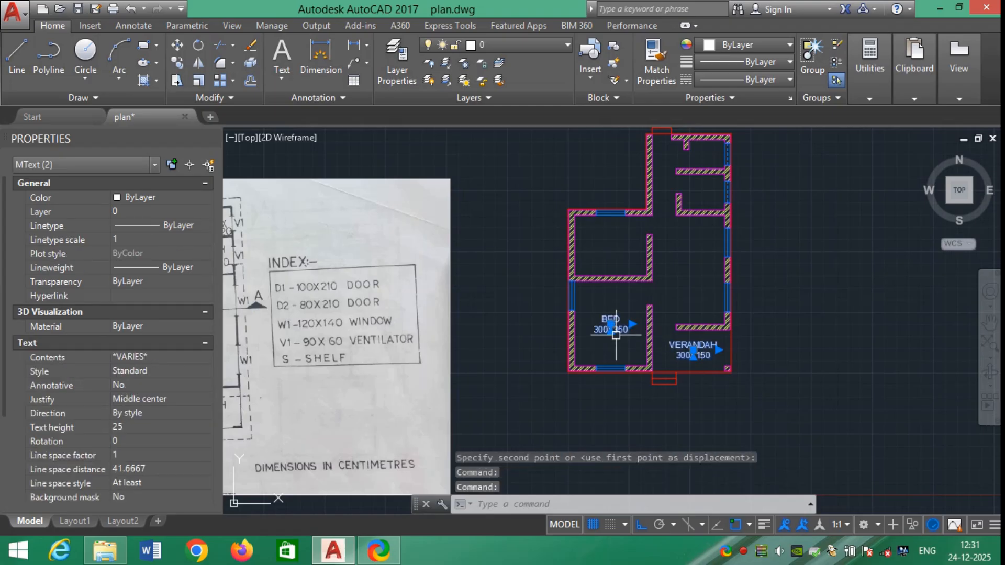
left_click(203, 211)
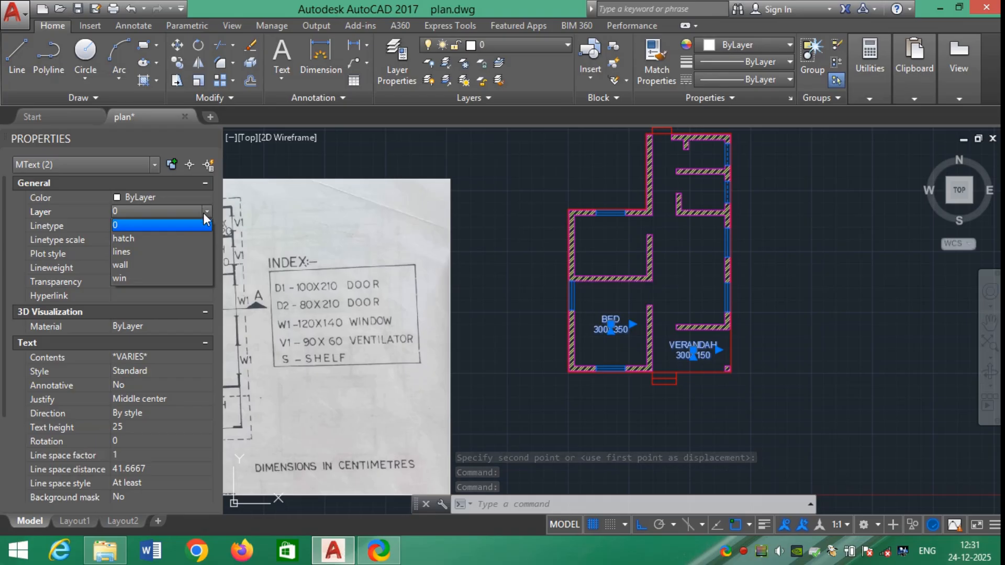
key("Escape")
key("Escape")
Step: Create a new layer named TEXT and set its colour to yellow
type("L")
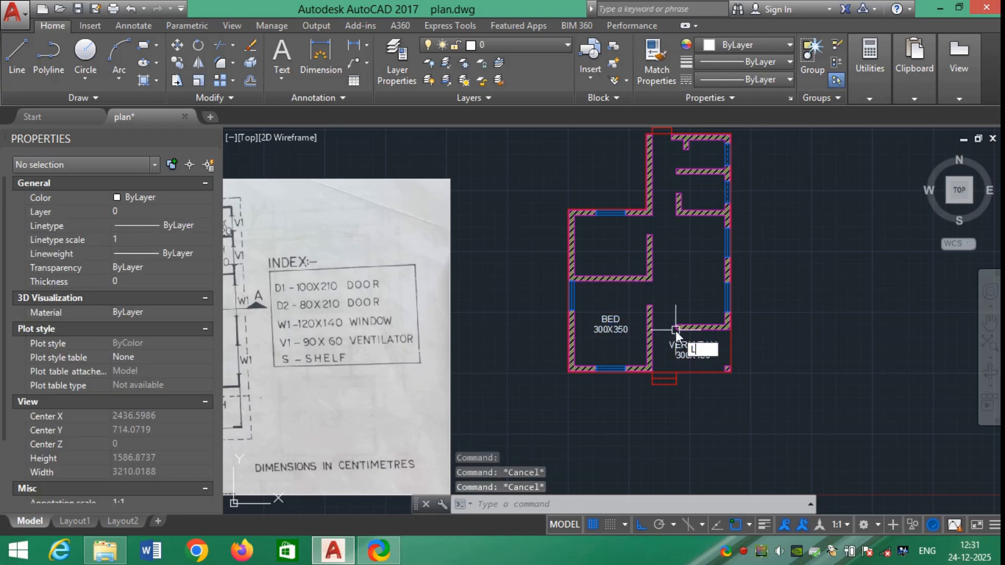
type("A")
key("Return")
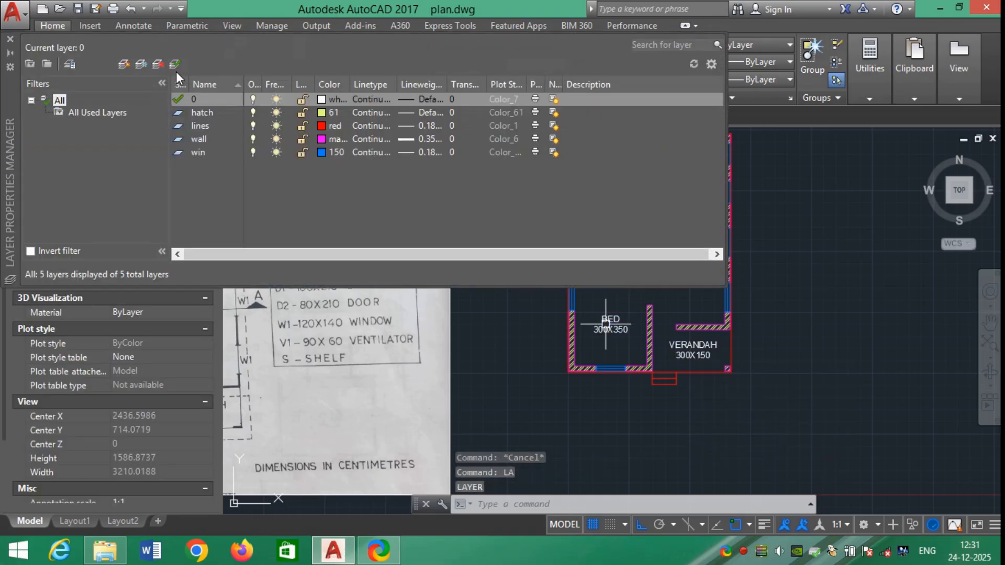
left_click(125, 64)
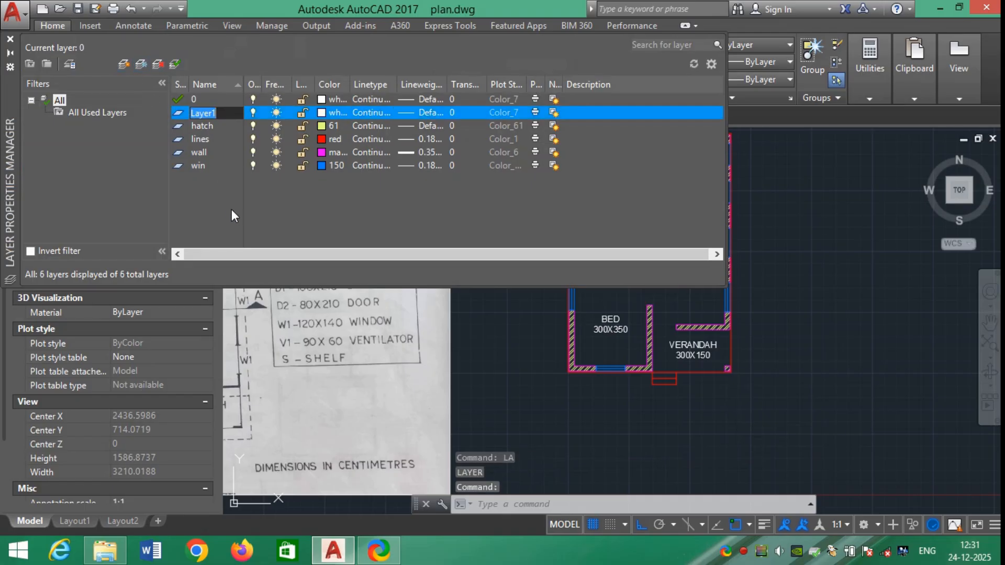
type("TEXT")
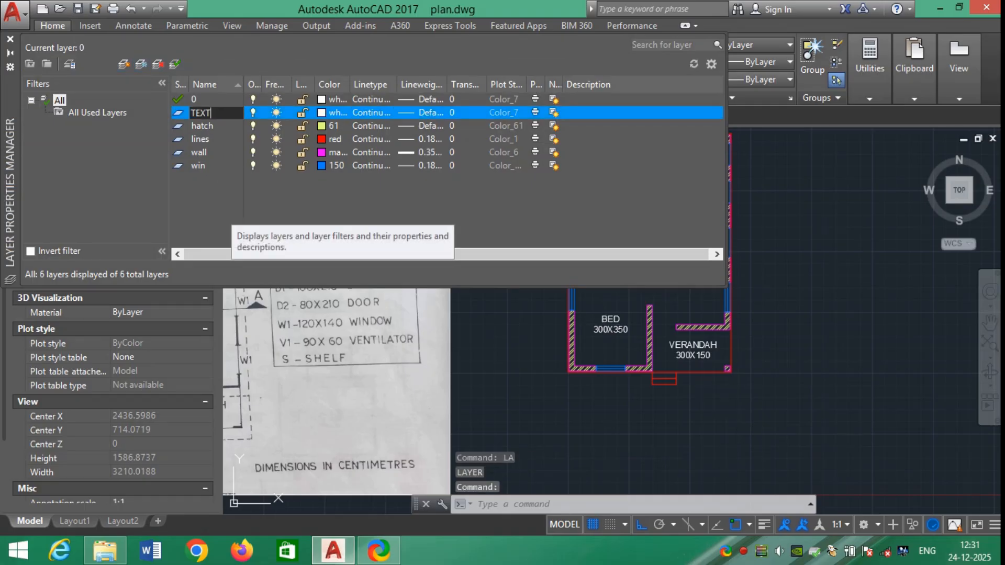
left_click(321, 113)
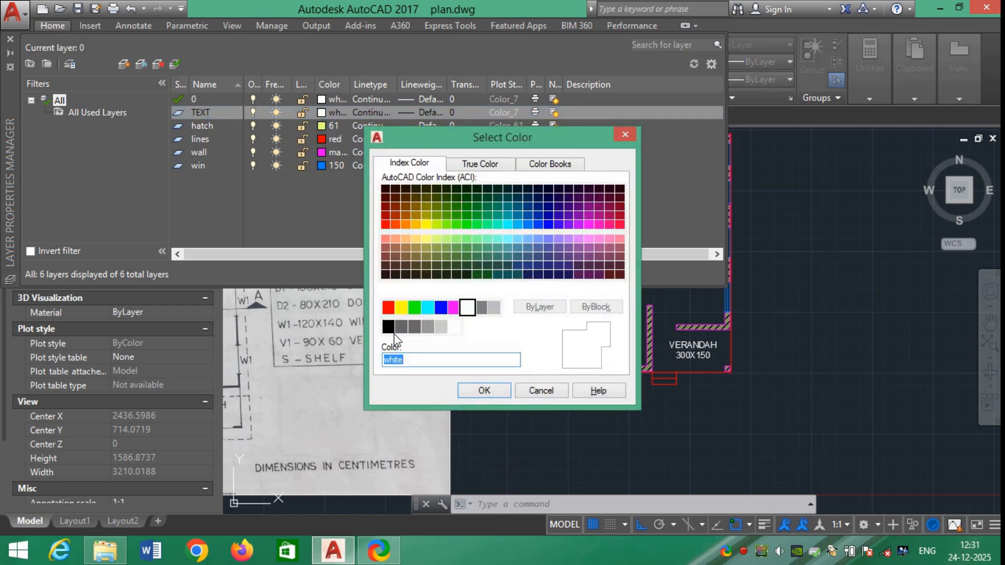
left_click(401, 309)
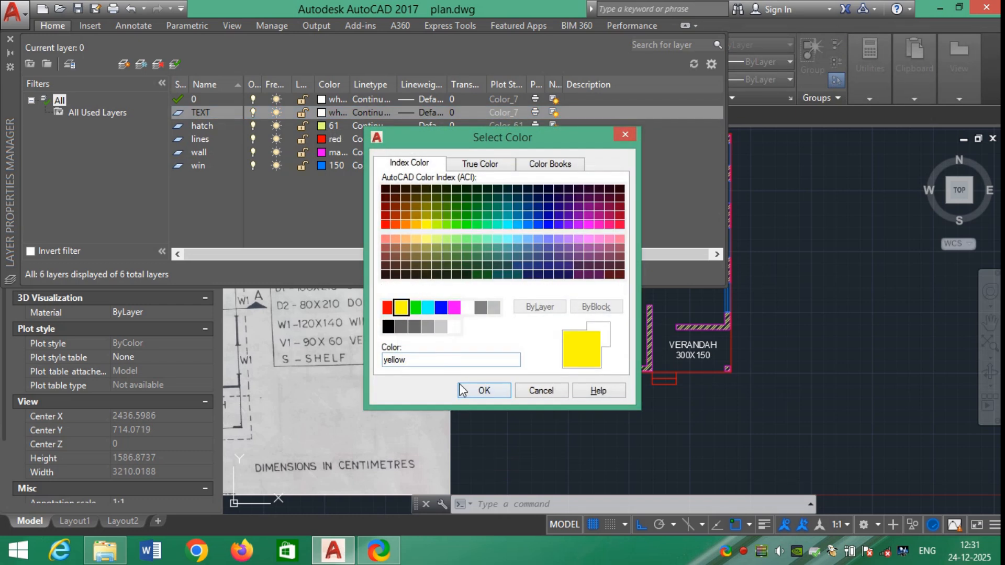
left_click(484, 390)
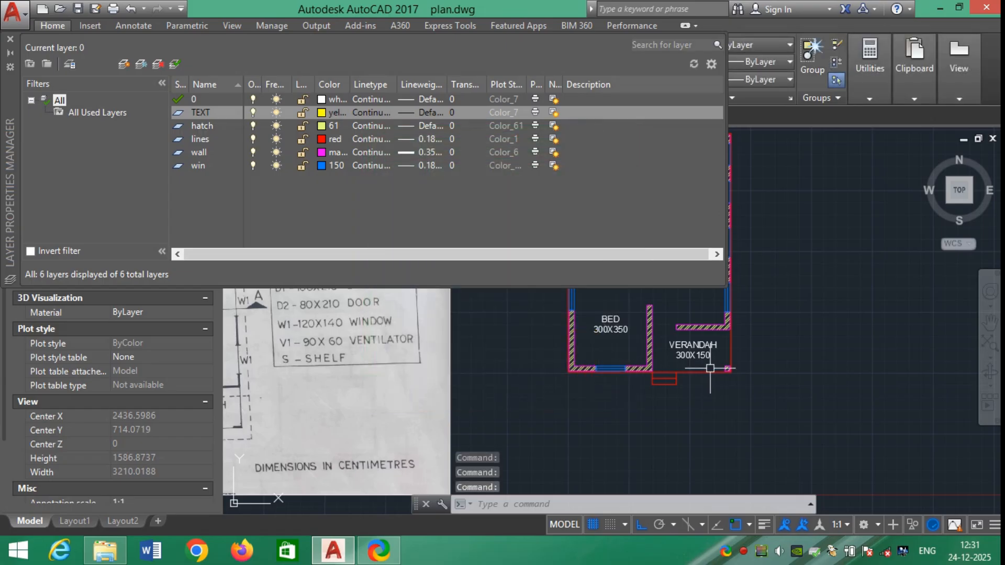
key("Escape")
left_click(10, 40)
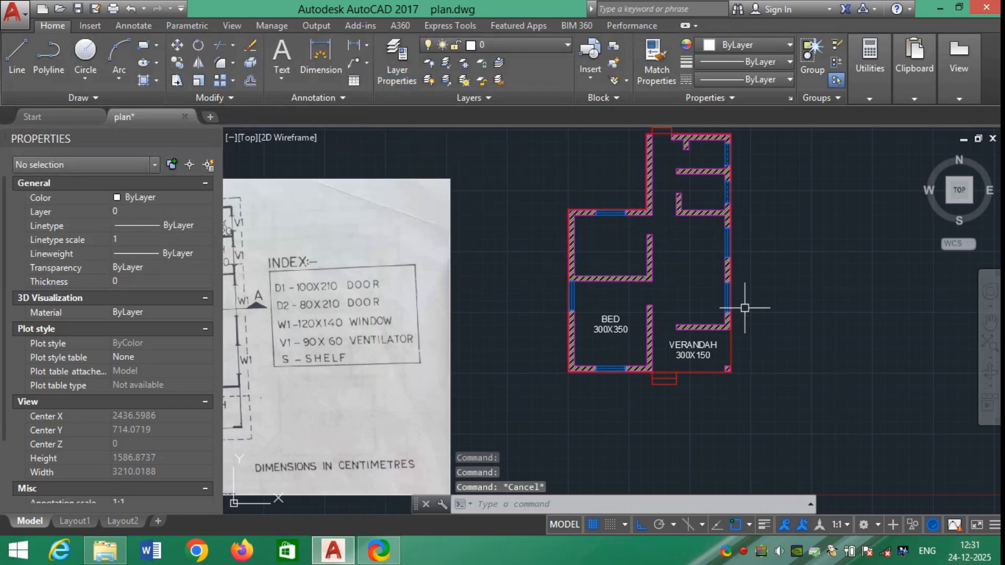
Step: Assign the bedroom and verandah labels to the TEXT layer
left_click(696, 350)
left_click(610, 325)
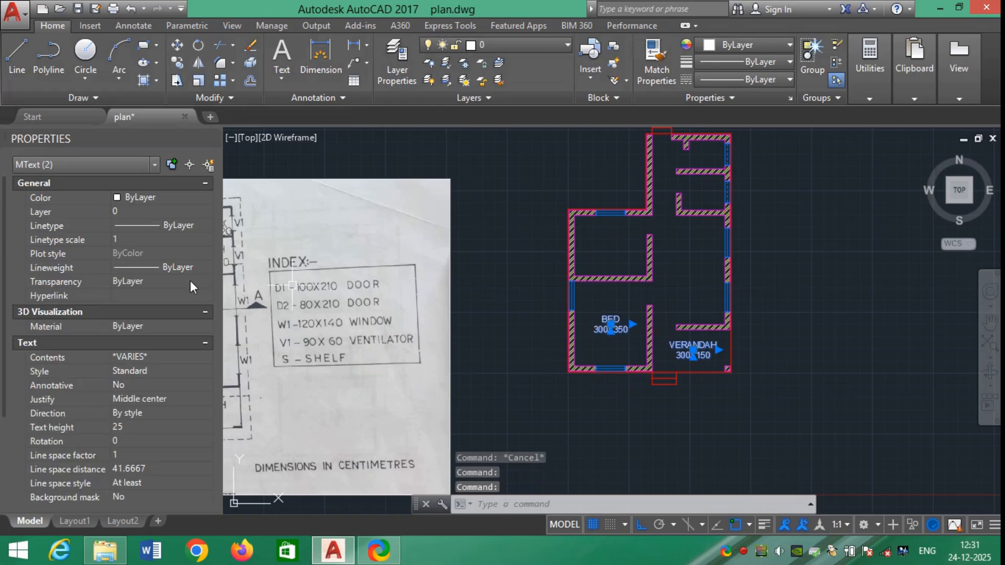
left_click(199, 211)
left_click(199, 212)
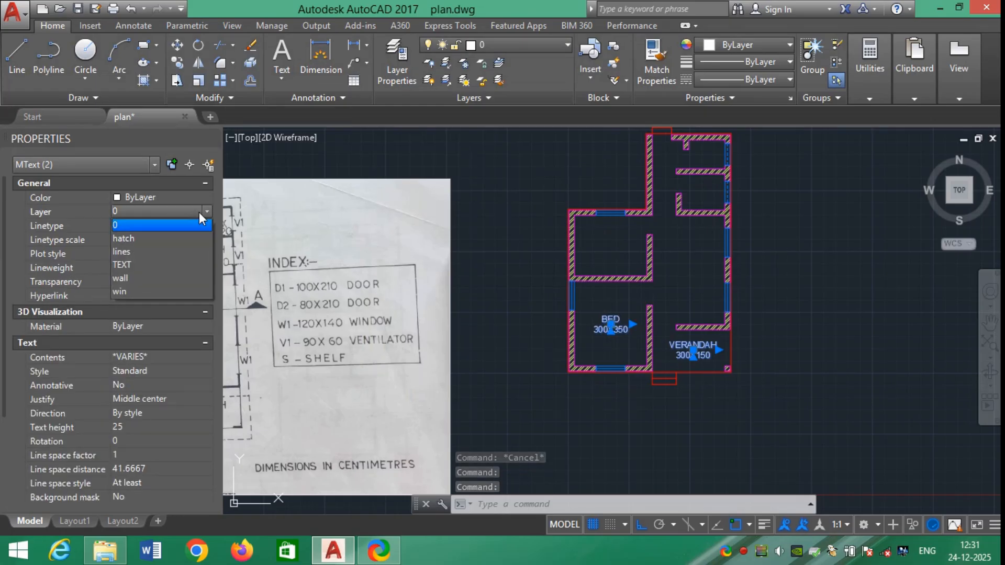
left_click(186, 264)
key("Escape")
key("Escape")
Step: Check the room names in the reference drawing and copy the bedroom label into the living room with Ortho off
scroll(700, 299, "up", 2)
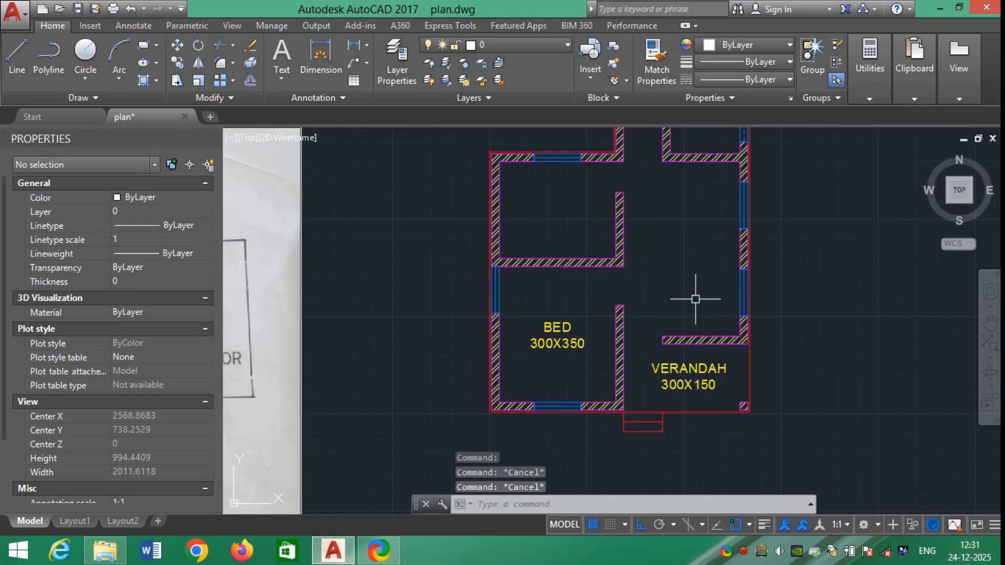
scroll(695, 299, "down", 5)
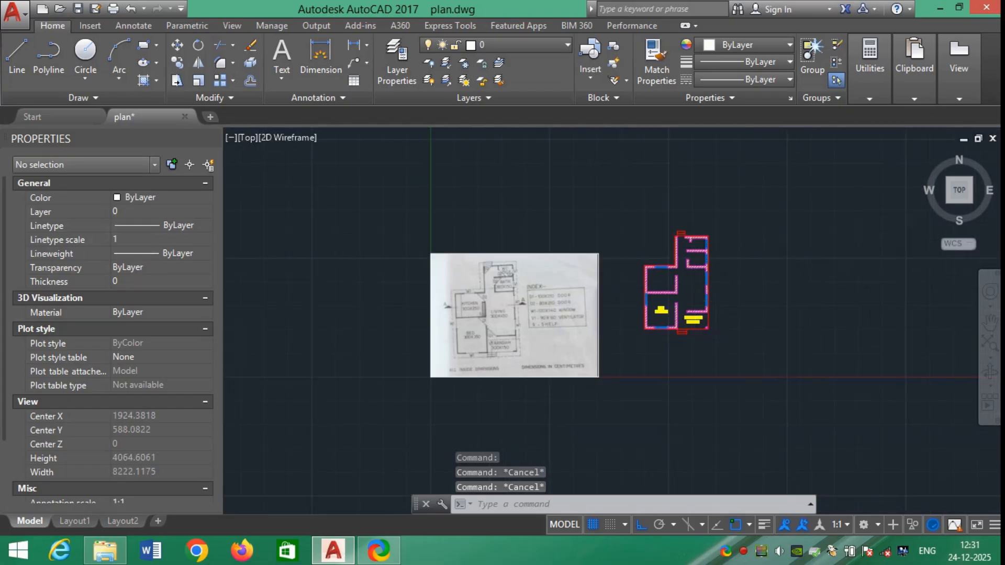
scroll(530, 313, "up", 5)
scroll(398, 268, "down", 5)
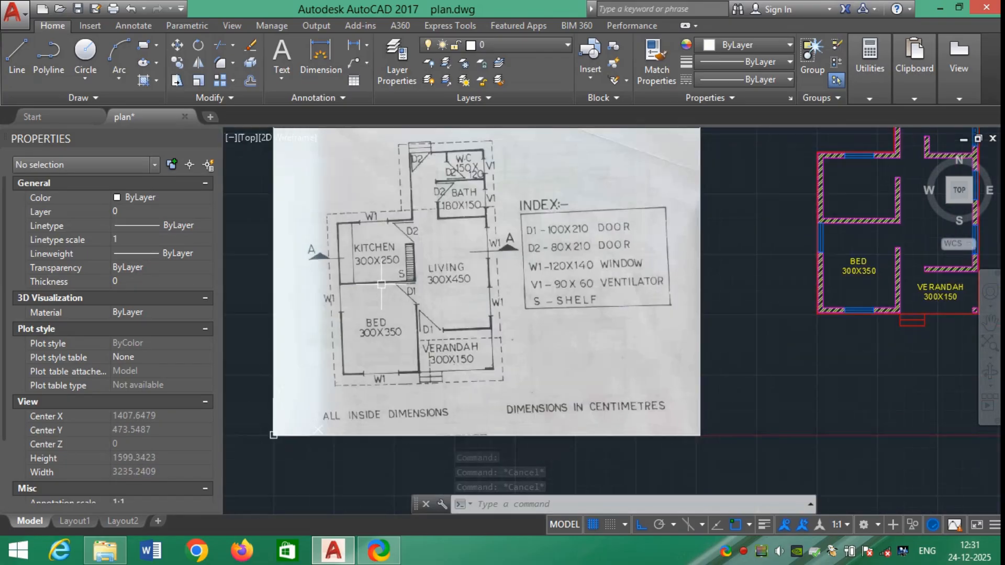
scroll(730, 260, "up", 5)
type("o")
key("Return")
left_click(598, 325)
key("Return")
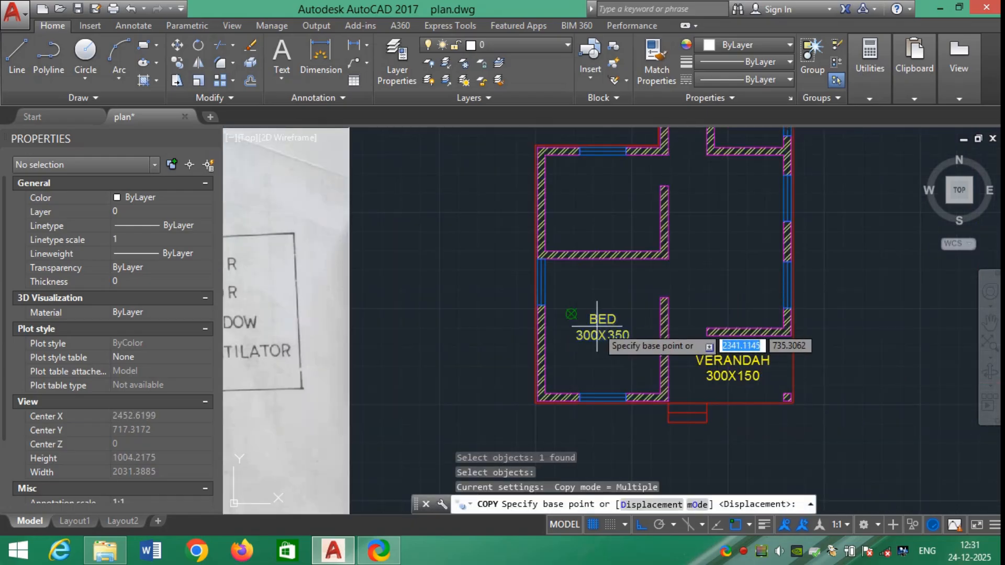
left_click(597, 326)
key("F8")
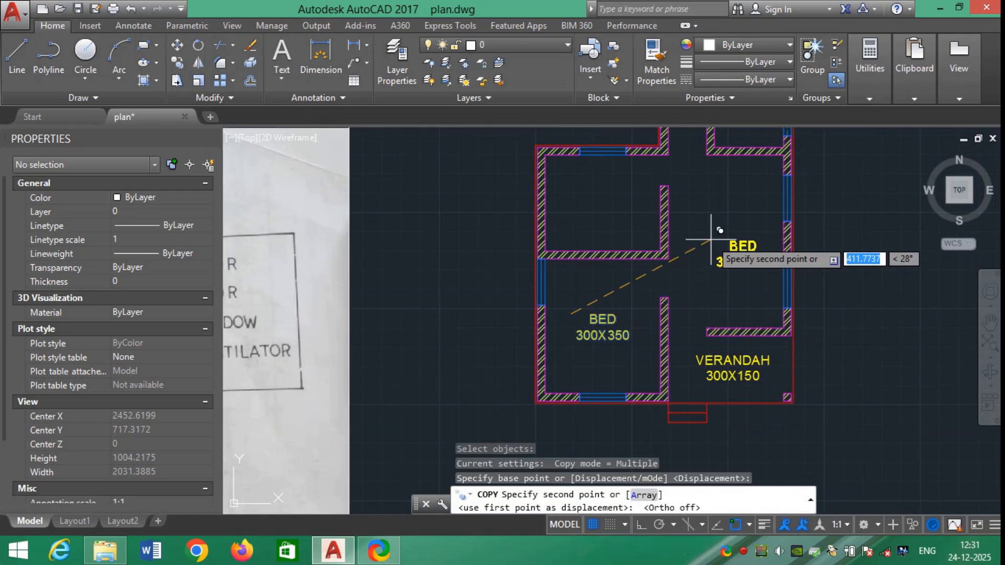
left_click(726, 234)
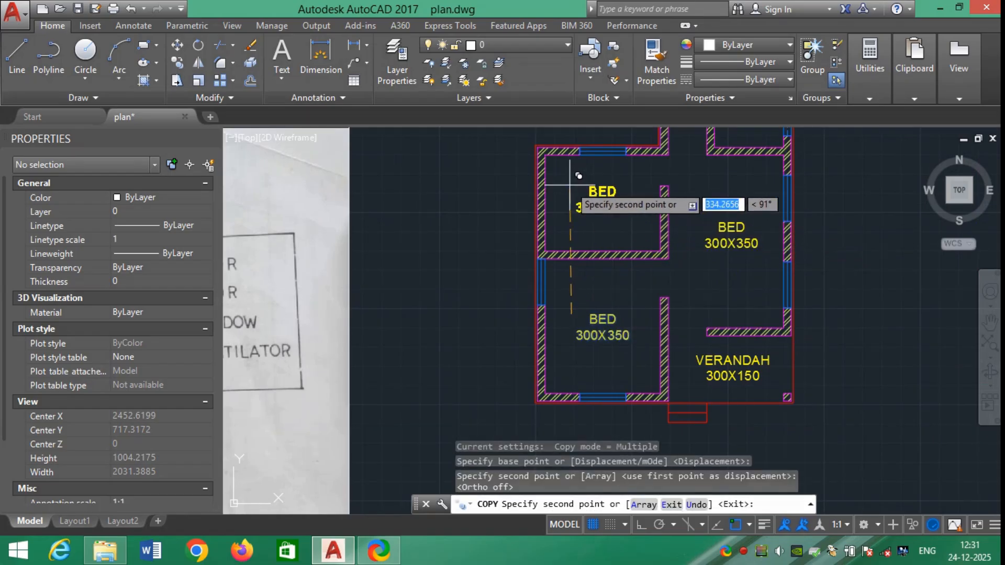
Step: Place further copies of the bedroom label in the kitchen, bath and WC, and finish copying
scroll(675, 236, "down", 3)
scroll(728, 283, "up", 5)
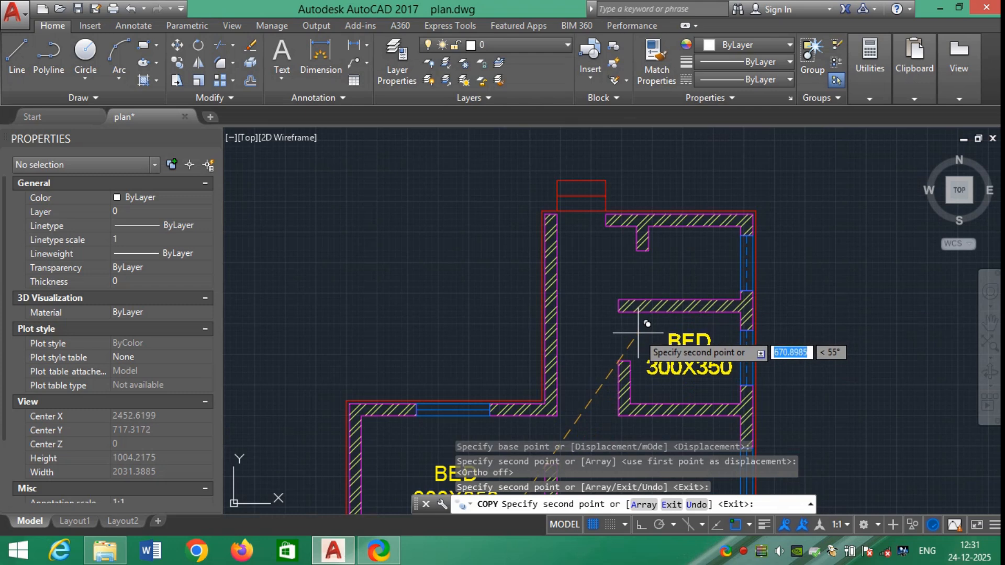
left_click(638, 332)
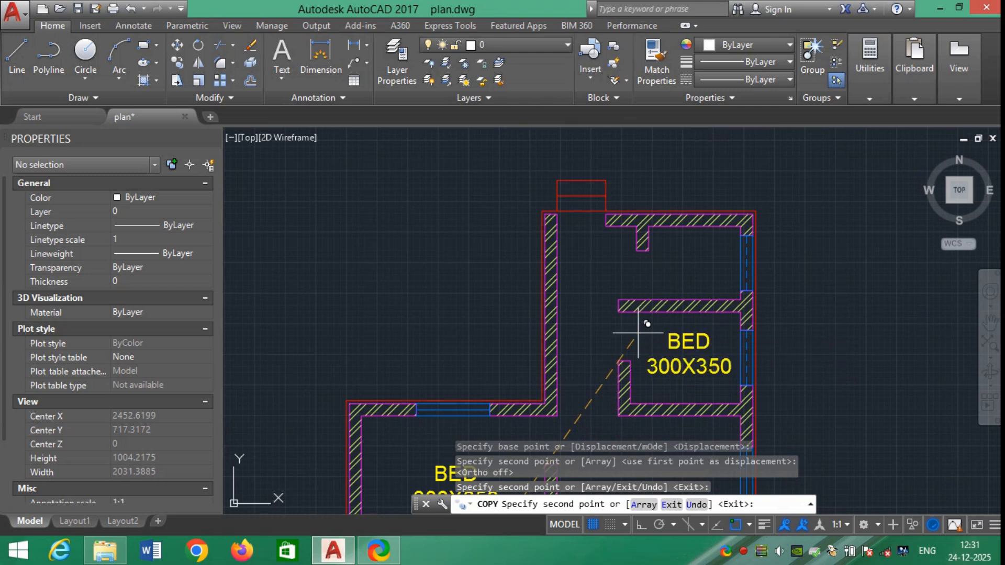
left_click(639, 235)
key("Escape")
key("Escape")
Step: Set the text height of the label copy in the WC to 20
scroll(733, 209, "down", 4)
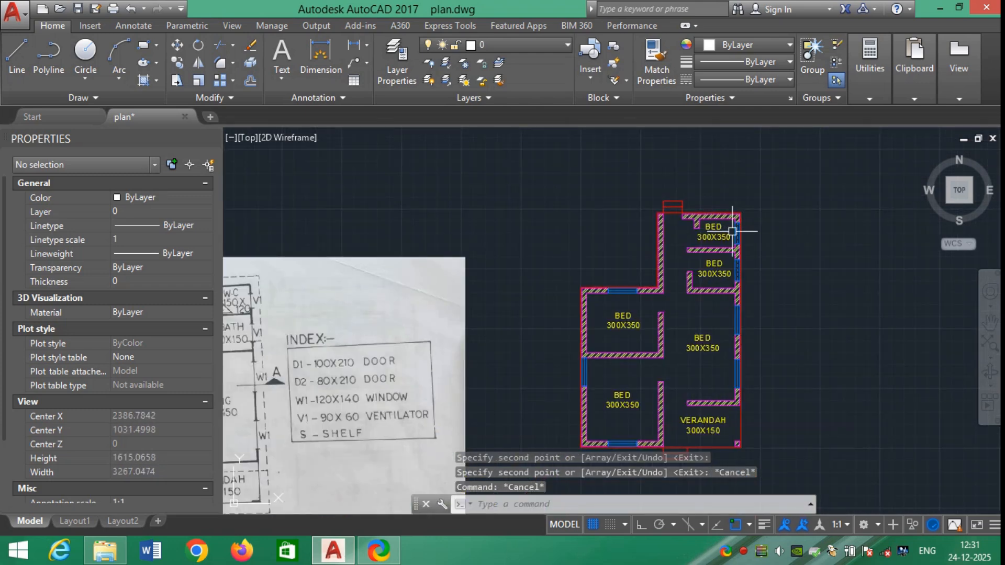
scroll(731, 240, "up", 2)
left_click(730, 244)
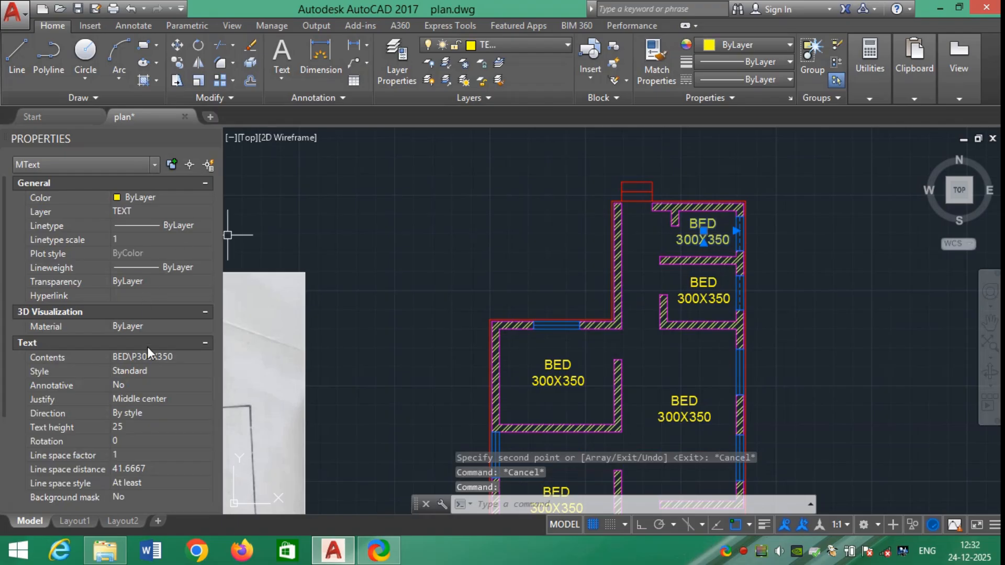
left_click(147, 425)
type("2")
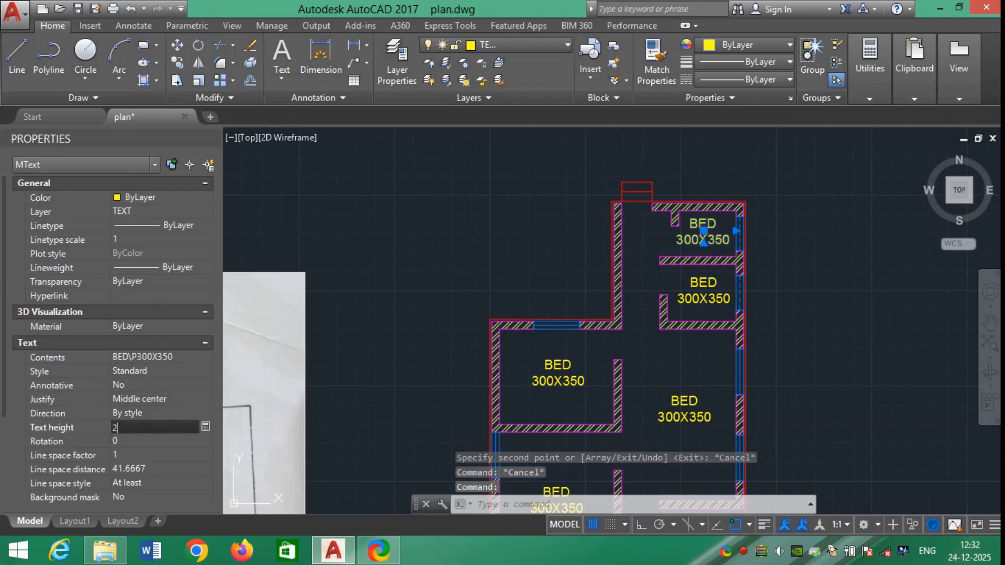
type("0")
key("Return")
key("Escape")
Step: Change the dimension line of the living room's label copy to 300X450
scroll(623, 375, "down", 2)
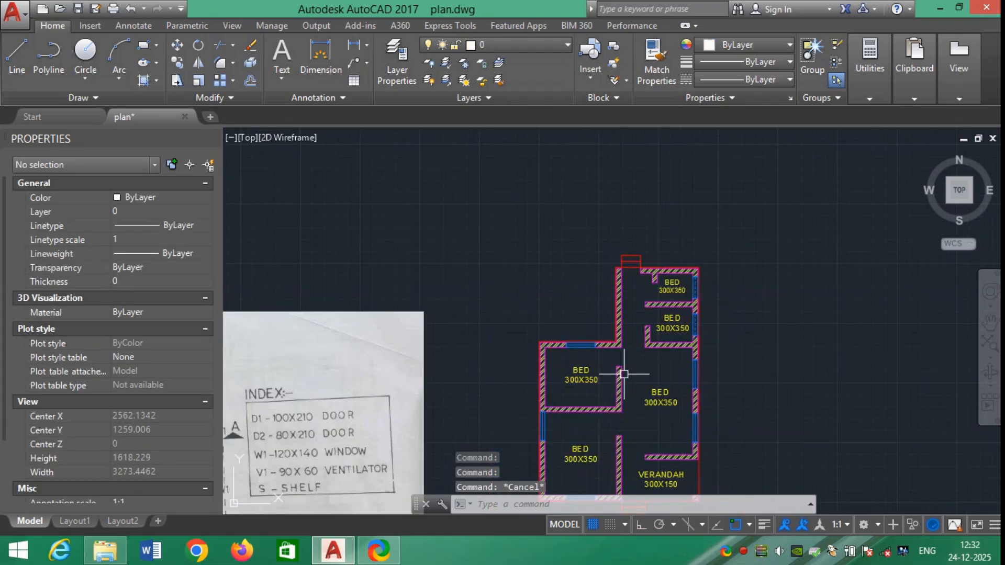
middle_click_drag(623, 374, 660, 231)
scroll(660, 230, "up", 2)
scroll(662, 233, "up", 2)
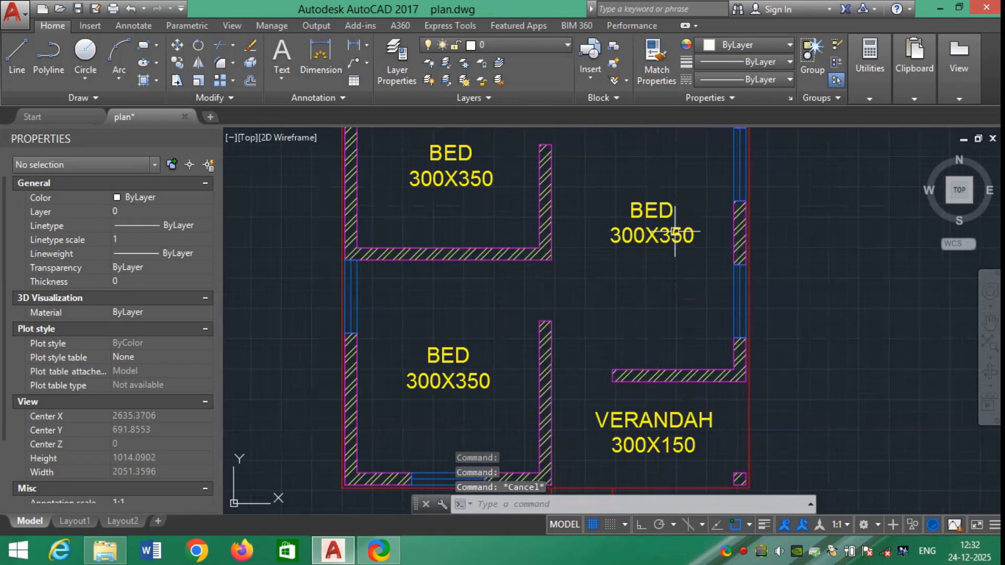
double_click(672, 240)
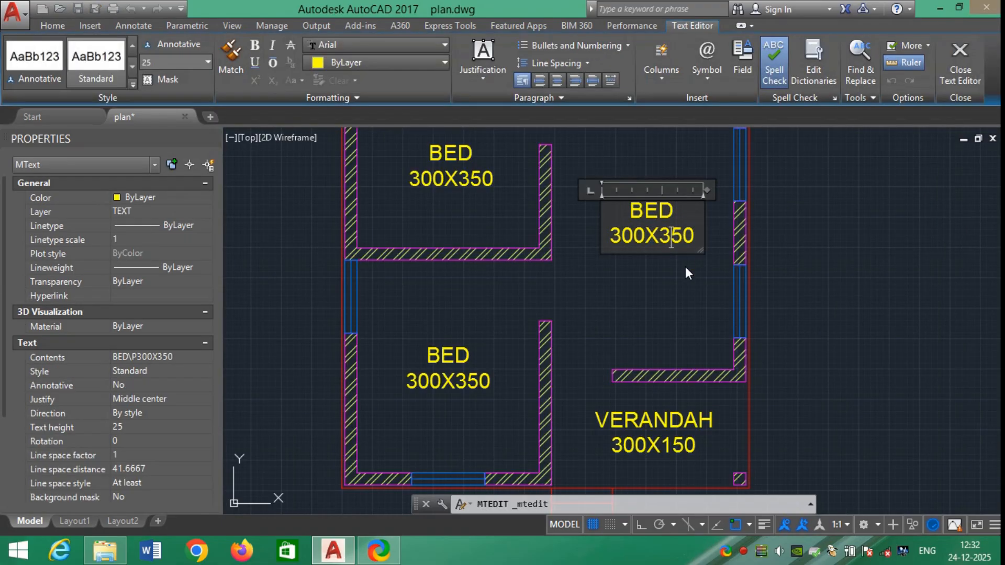
key("BackSpace")
type("4")
left_click(719, 297)
Step: Change the kitchen's copied label to read KITCHEN with the dimensions 300X250
scroll(732, 307, "down", 6)
scroll(523, 304, "up", 4)
scroll(543, 303, "down", 1)
scroll(543, 303, "down", 2)
scroll(871, 265, "up", 4)
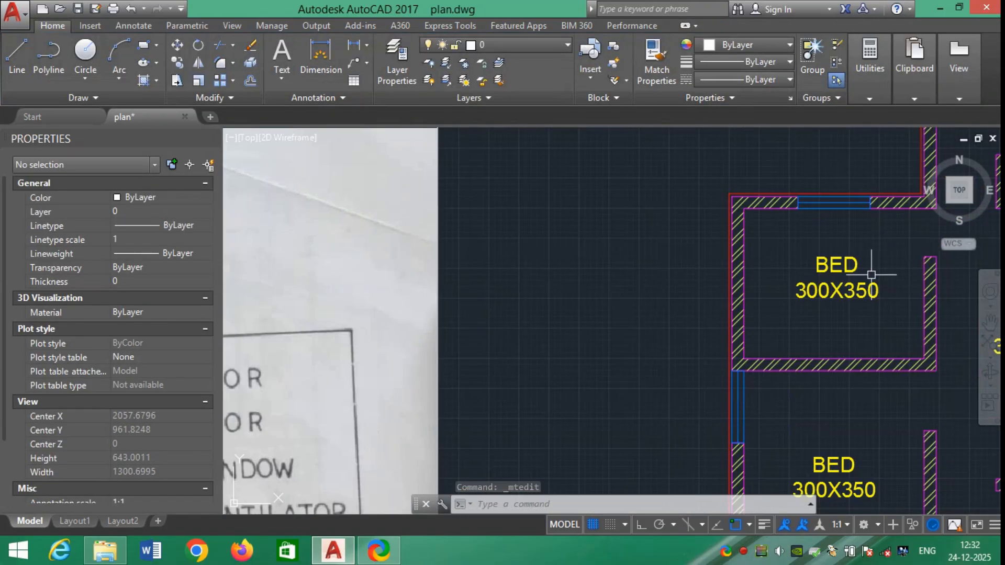
left_click(862, 283)
double_click(862, 283)
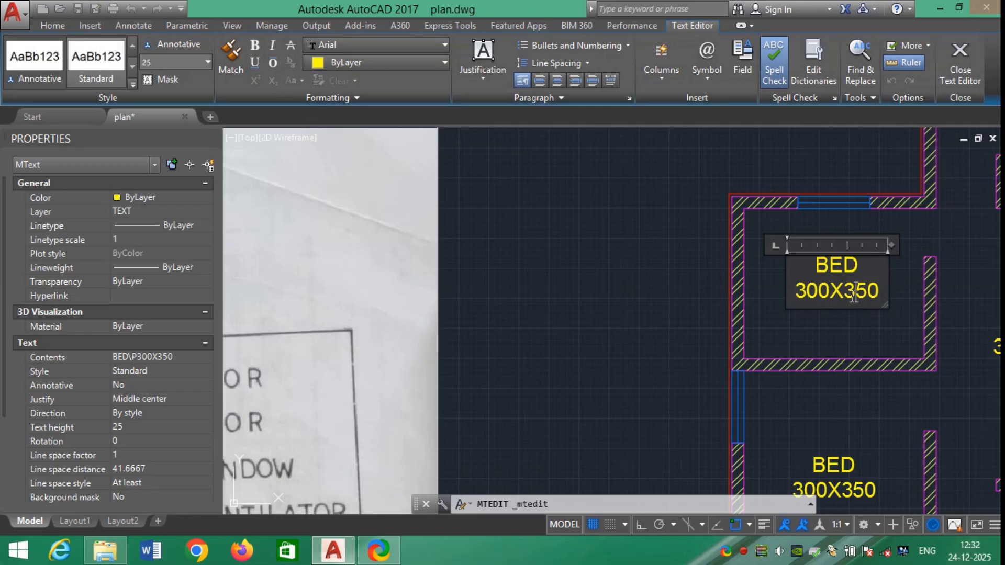
left_click(828, 268)
key("BackSpace")
key("Delete")
key("Delete")
type("KITCHEN")
left_click(867, 423)
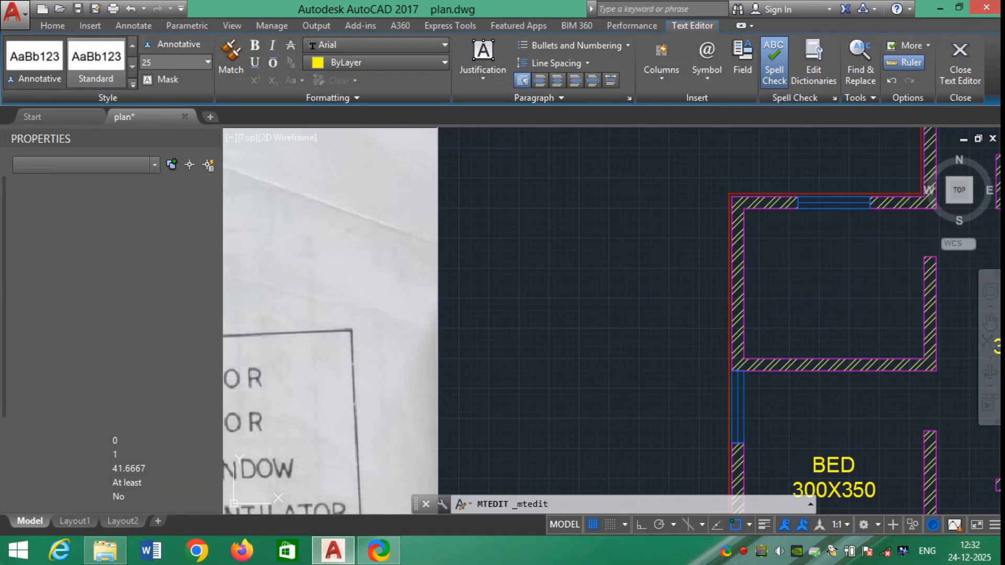
Step: Copy the bedroom label to just outside the plan, below the bedroom's lower window
scroll(585, 265, "down", 4)
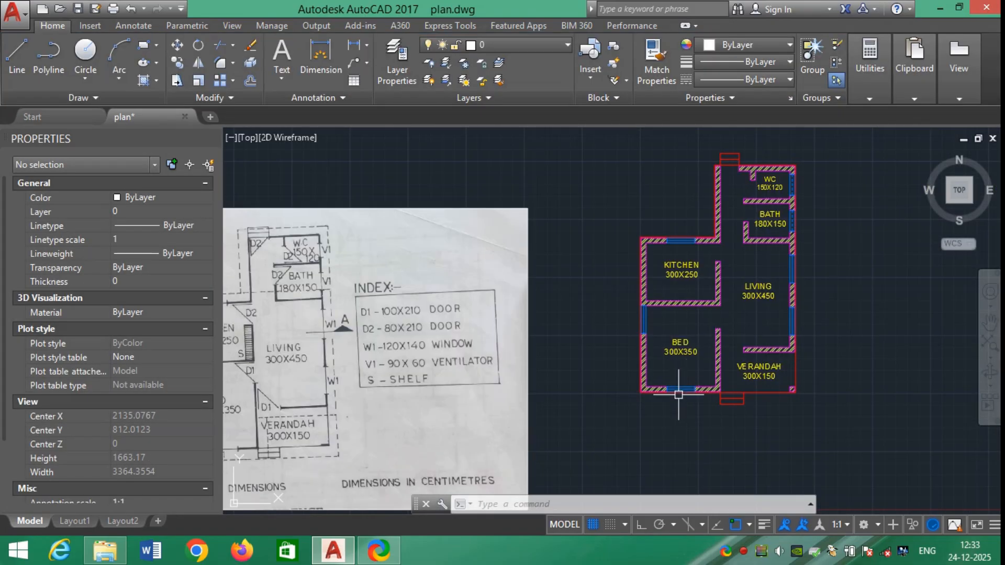
scroll(668, 361, "up", 2)
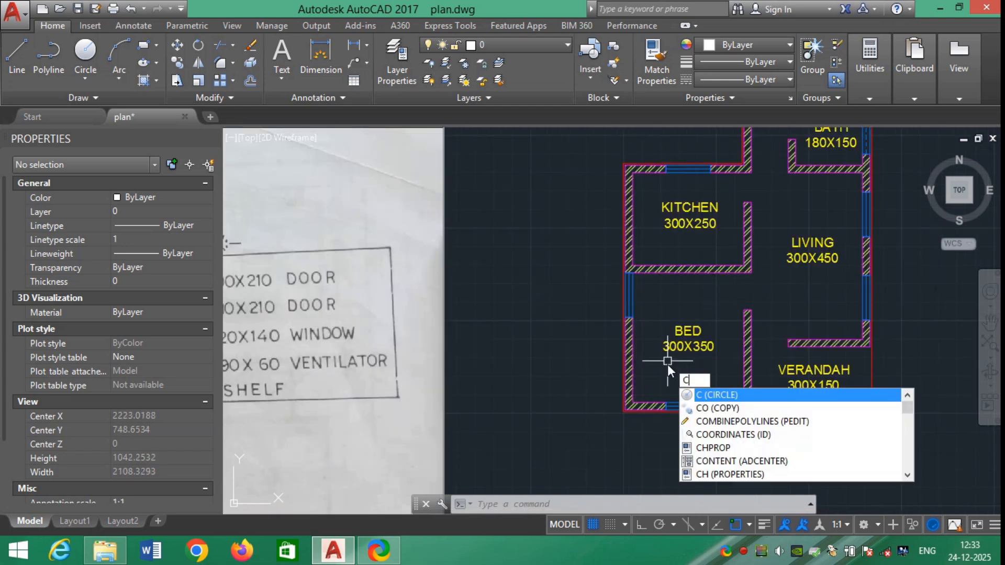
key("Return")
left_click(686, 346)
key("Return")
left_click(694, 348)
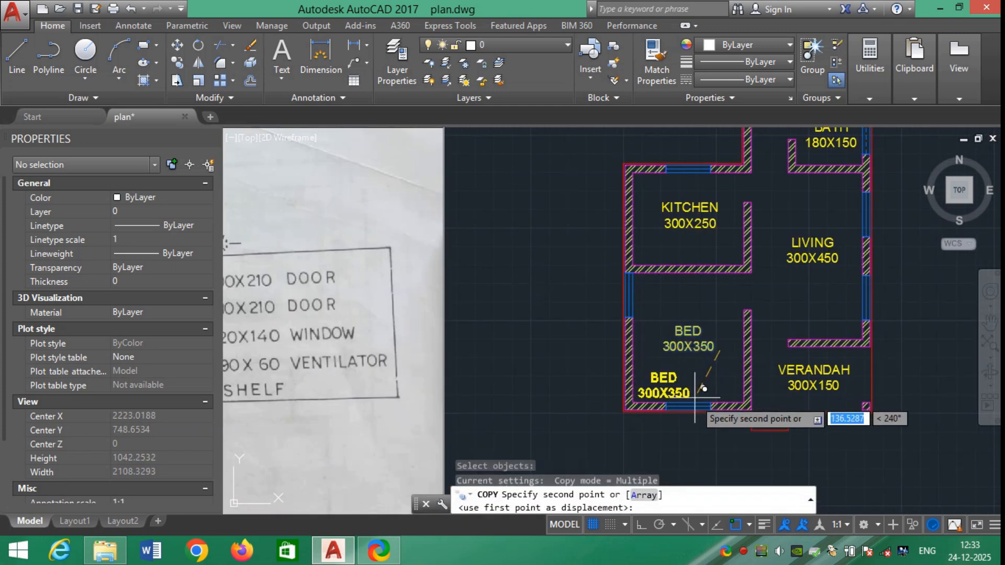
key("Escape")
mouse_move(698, 422)
middle_mouse_down()
mouse_move(698, 366)
mouse_move(718, 386)
middle_mouse_up()
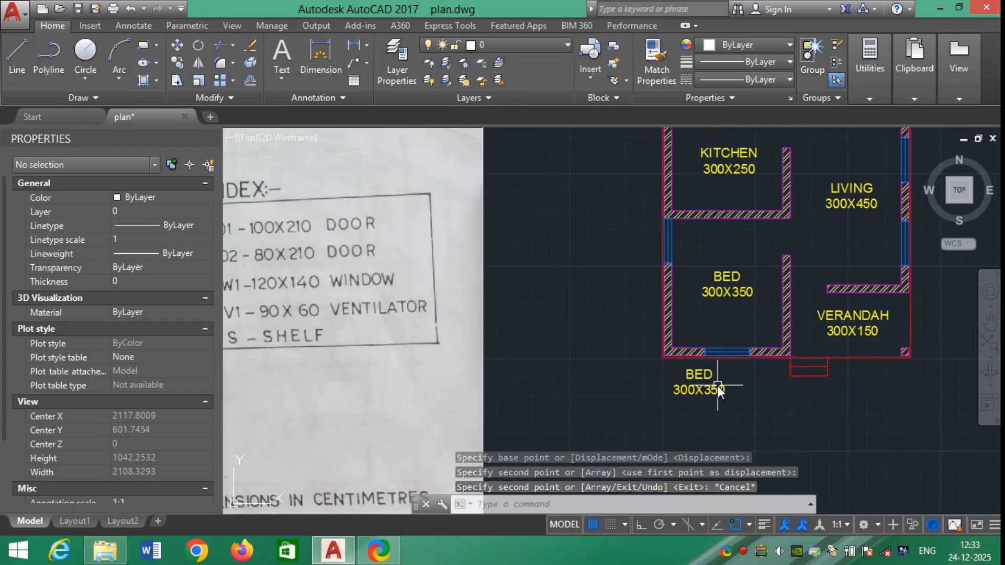
Step: Turn object snap off and leave the Line command without drawing
type("l")
key("Return")
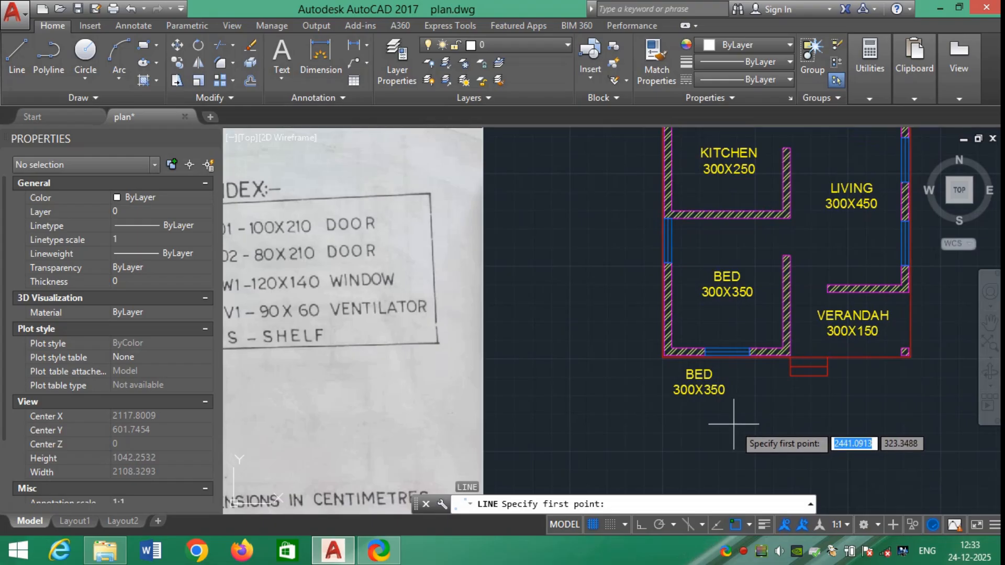
key("F3")
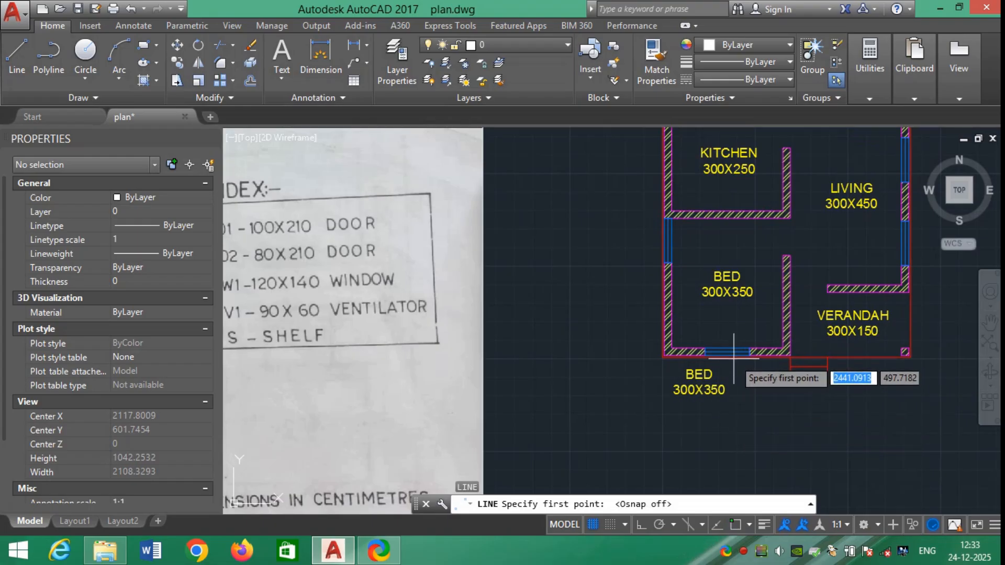
key("Escape")
key("Escape")
Step: Replace the whole text of the label copy below the bedroom's lower window with W1
scroll(705, 373, "up", 5)
left_click(691, 377)
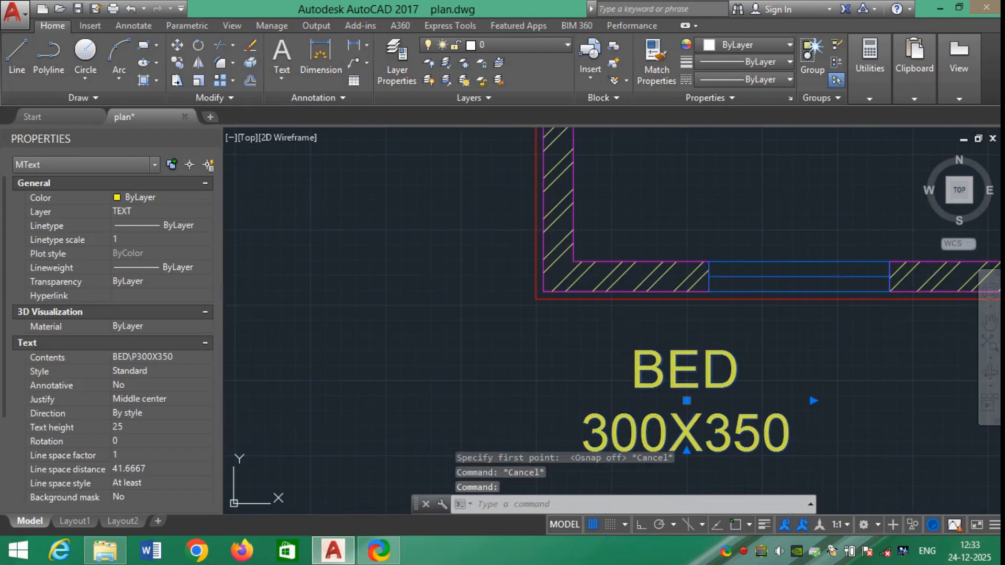
double_click(704, 378)
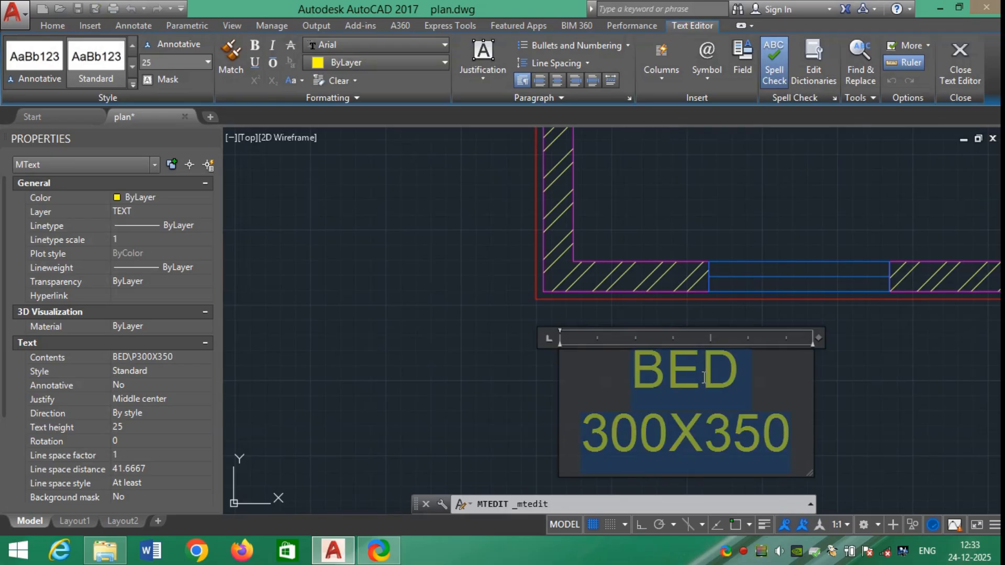
type("W1")
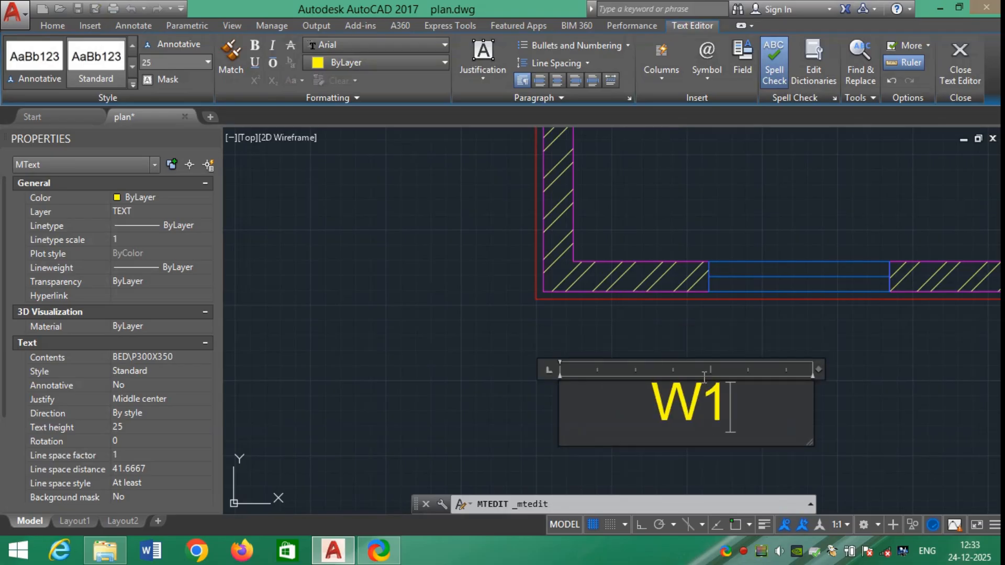
key("Escape")
key("Escape")
Step: Move the W1 label sideways so it sits centred below the bedroom's lower window
left_click(718, 384)
type("m")
key("Return")
left_click(696, 404)
left_click(753, 403)
scroll(757, 380, "down", 4)
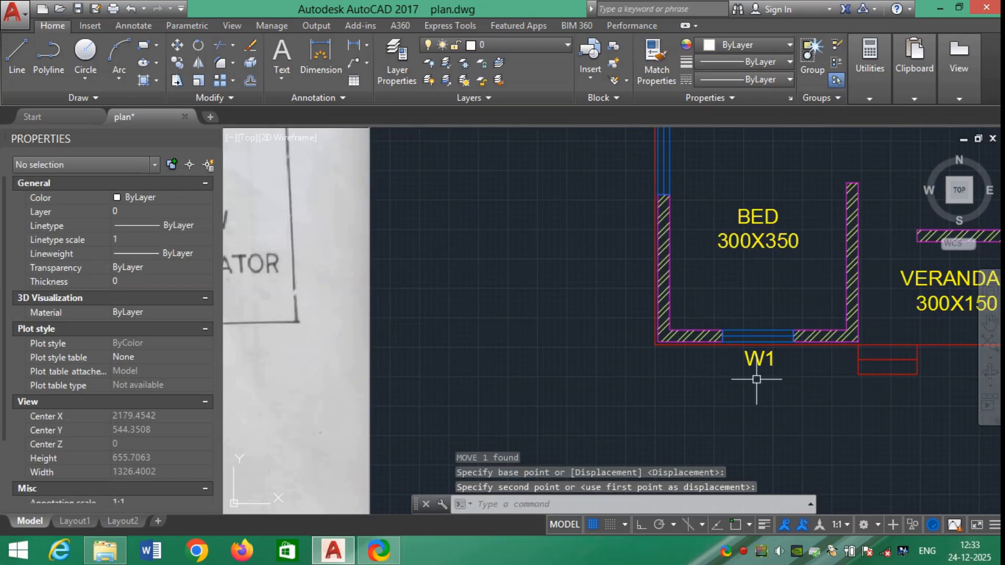
Step: Copy the W1 label beside the bedroom's side window and above the kitchen window
type("co")
key("Return")
left_click(756, 361)
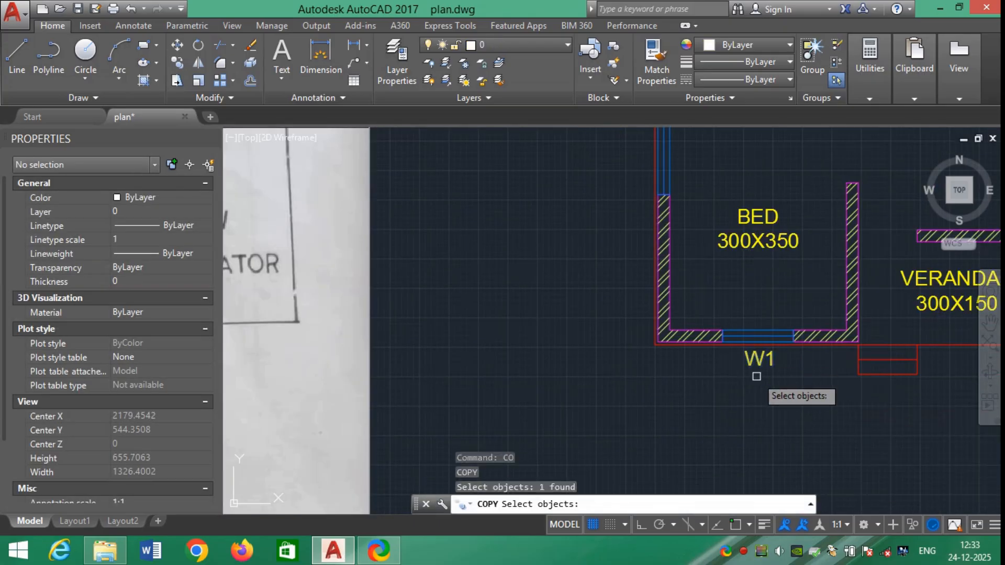
key("Return")
left_click(756, 369)
middle_click_drag(550, 231, 570, 325)
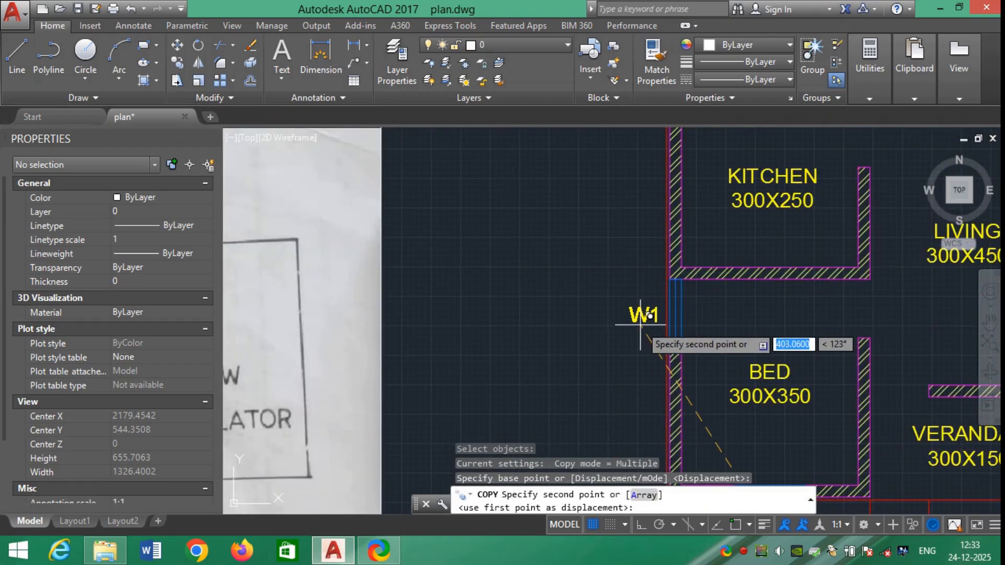
scroll(642, 328, "down", 5)
scroll(662, 314, "up", 7)
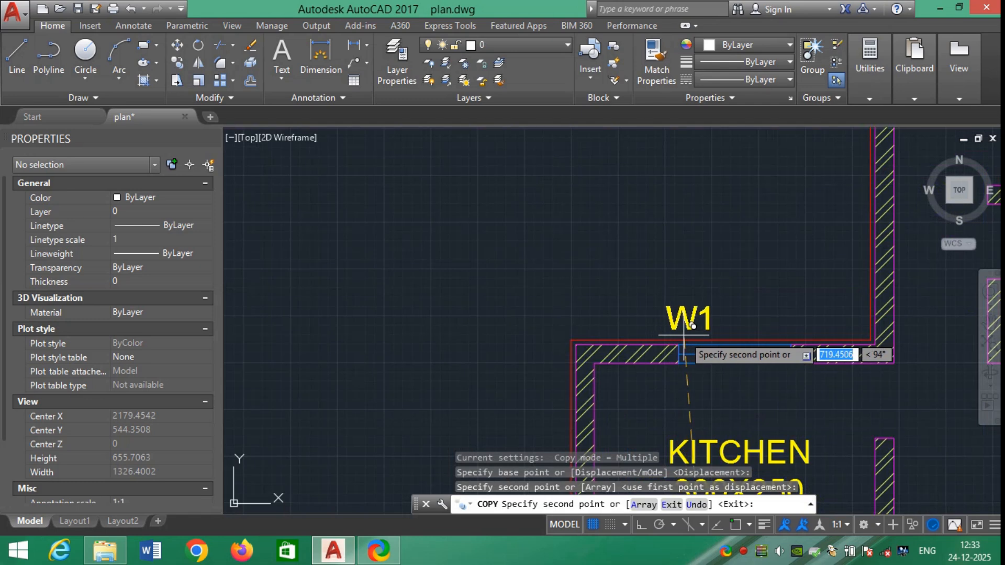
left_click(731, 321)
Step: Place further copies of the W1 label outside the plan beside the living room's two windows
scroll(728, 335, "down", 5)
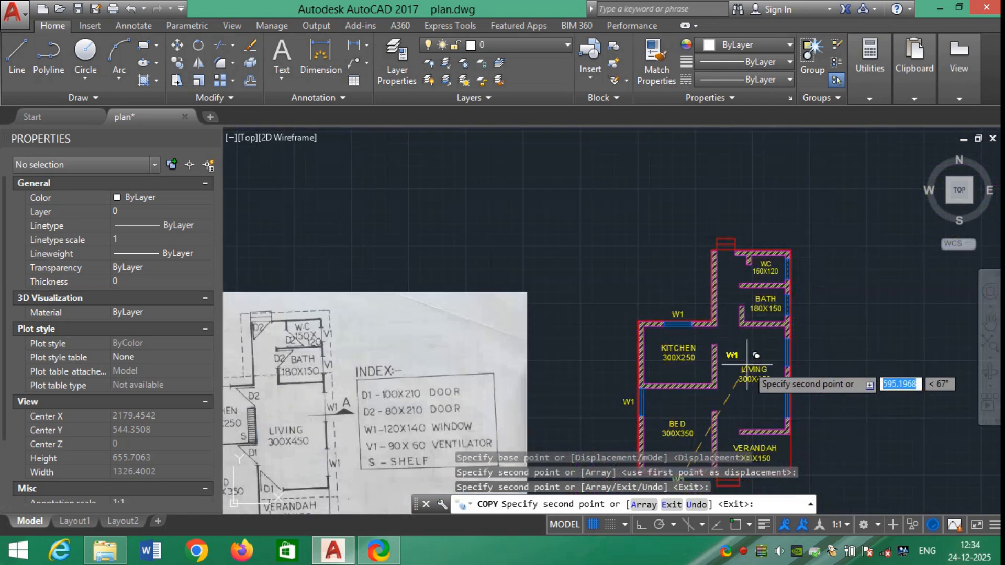
scroll(809, 343, "up", 7)
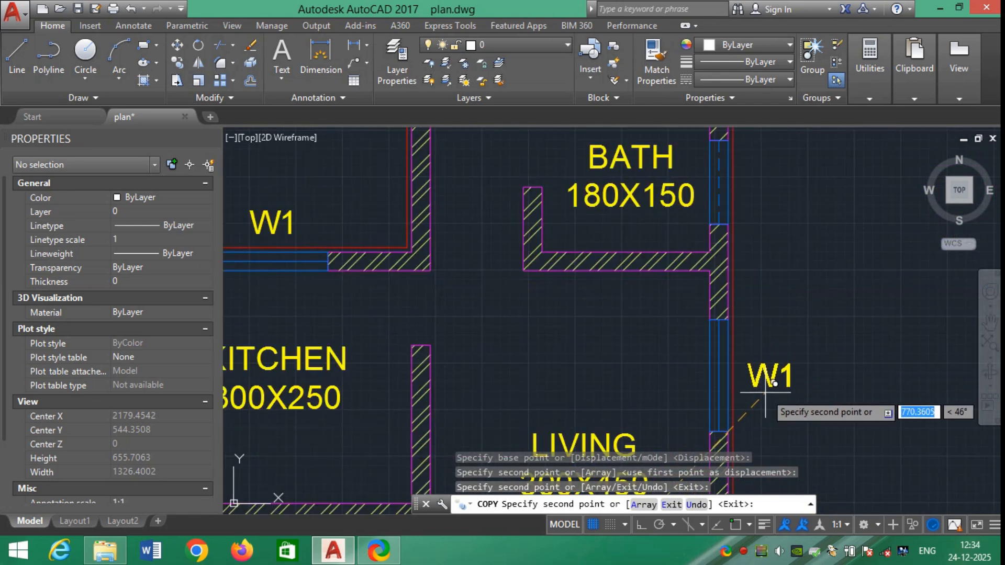
left_click(773, 385)
scroll(765, 359, "down", 5)
scroll(747, 314, "up", 7)
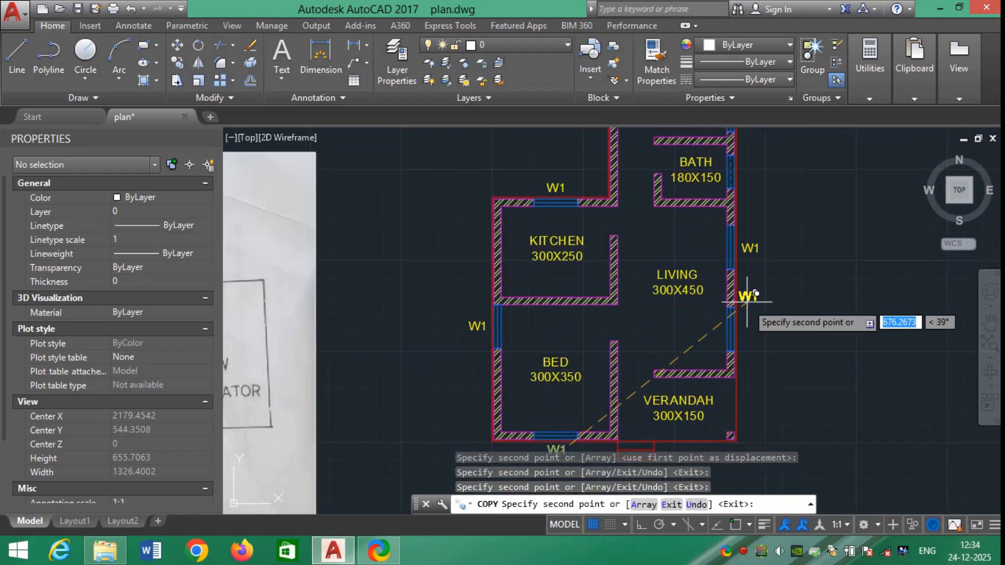
left_click(746, 367)
scroll(754, 314, "down", 5)
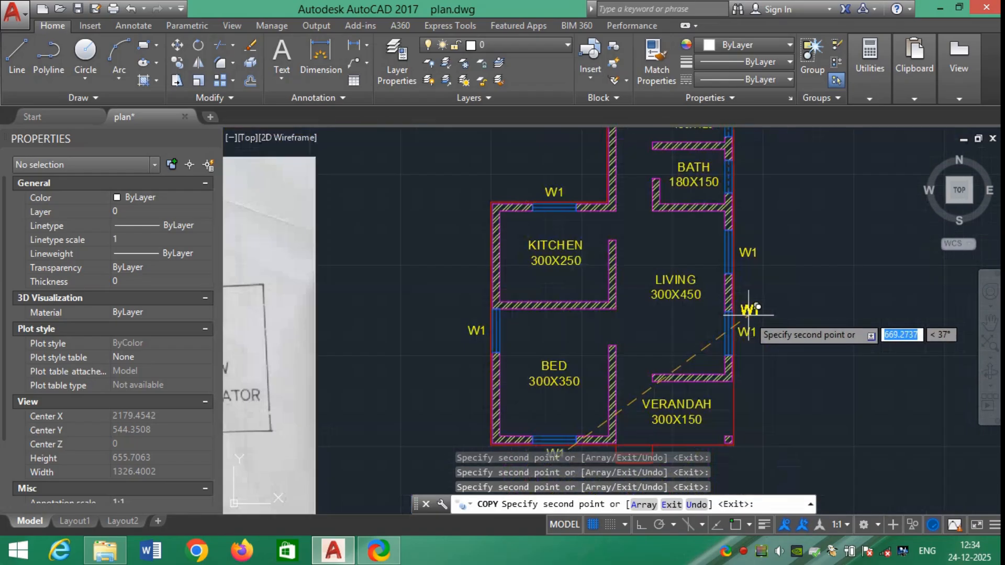
Step: Place a copy of the W1 label beside the bath's ventilator, finish copying and change the copy to V1
scroll(752, 285, "up", 6)
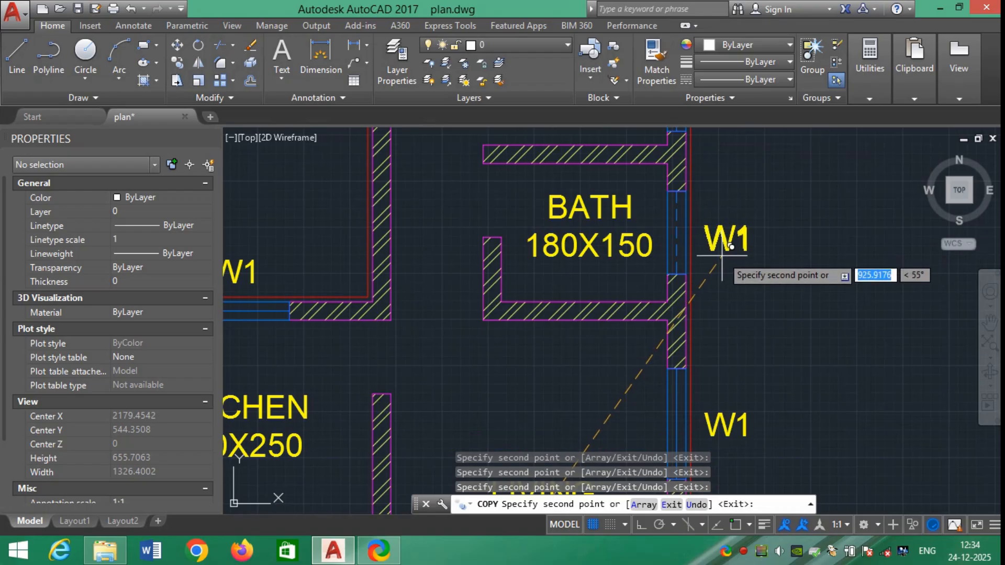
key("Escape")
key("Escape")
double_click(730, 243)
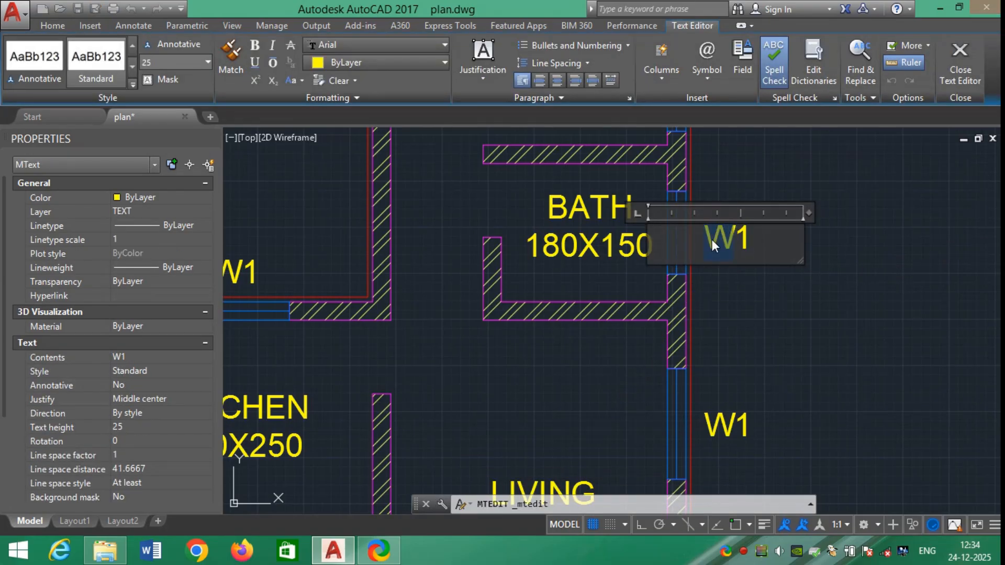
type("V")
left_click(751, 338)
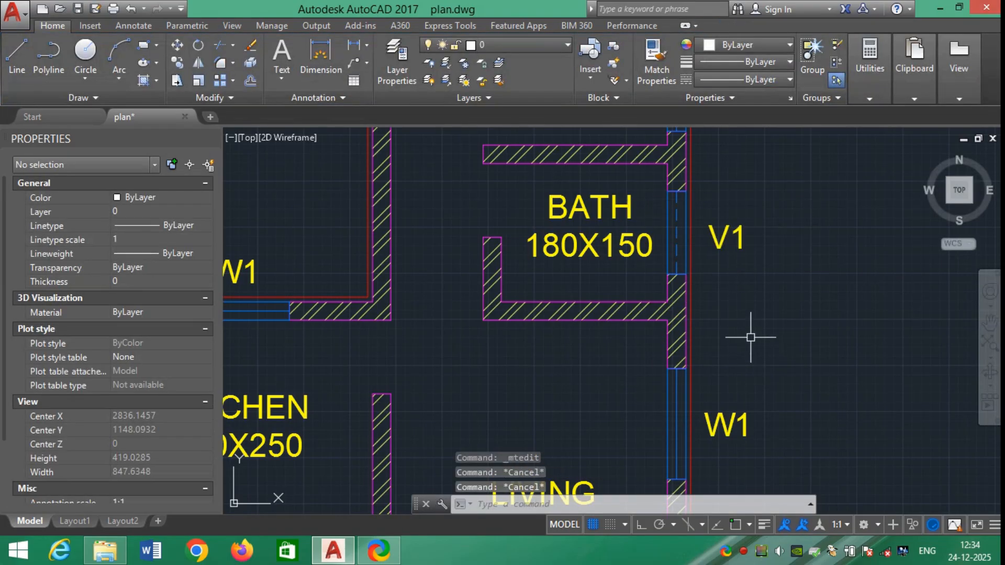
middle_click_drag(759, 248, 764, 361)
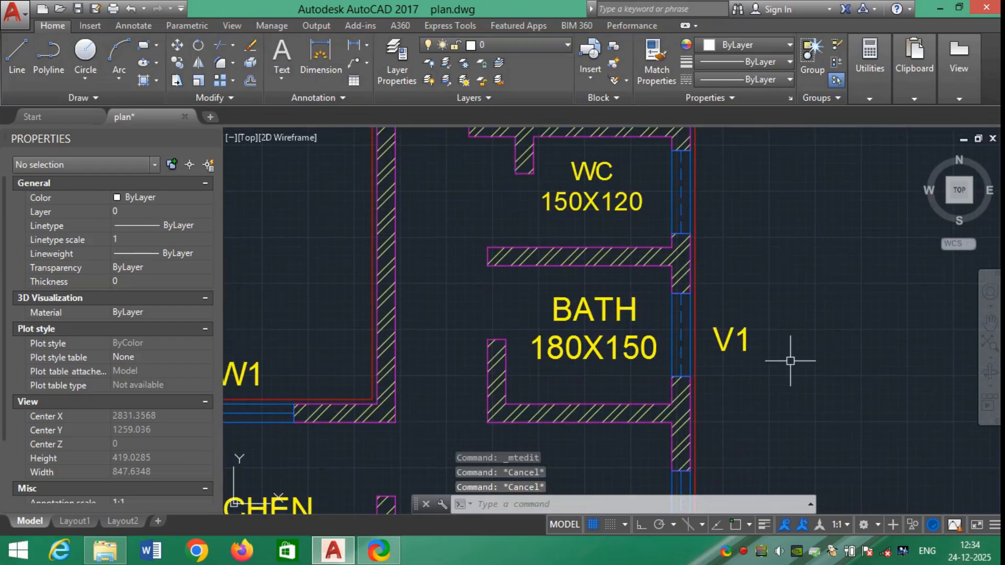
type("m")
key("Return")
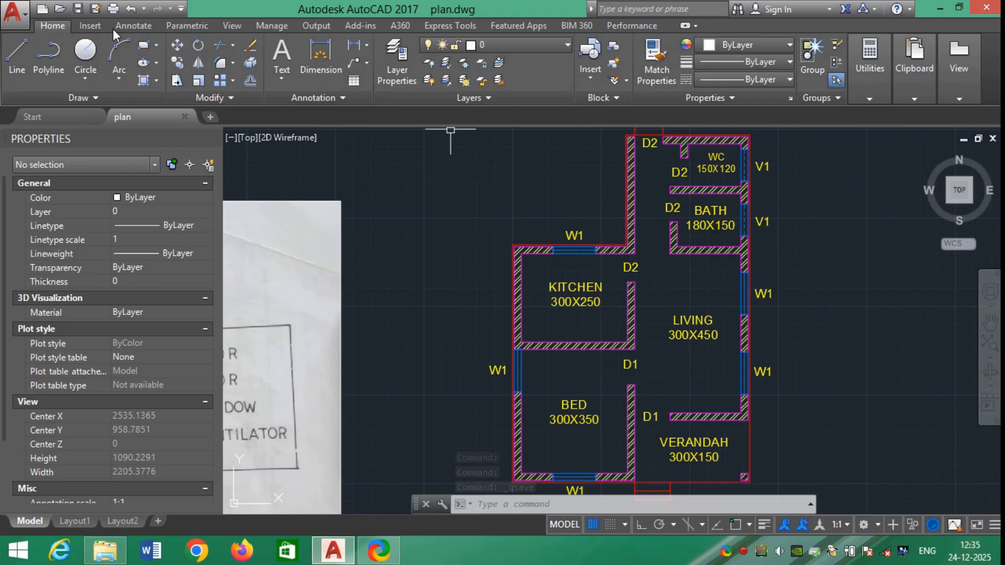
Step: Set Standard as the current dimension style and close the dimension style settings
left_click(133, 26)
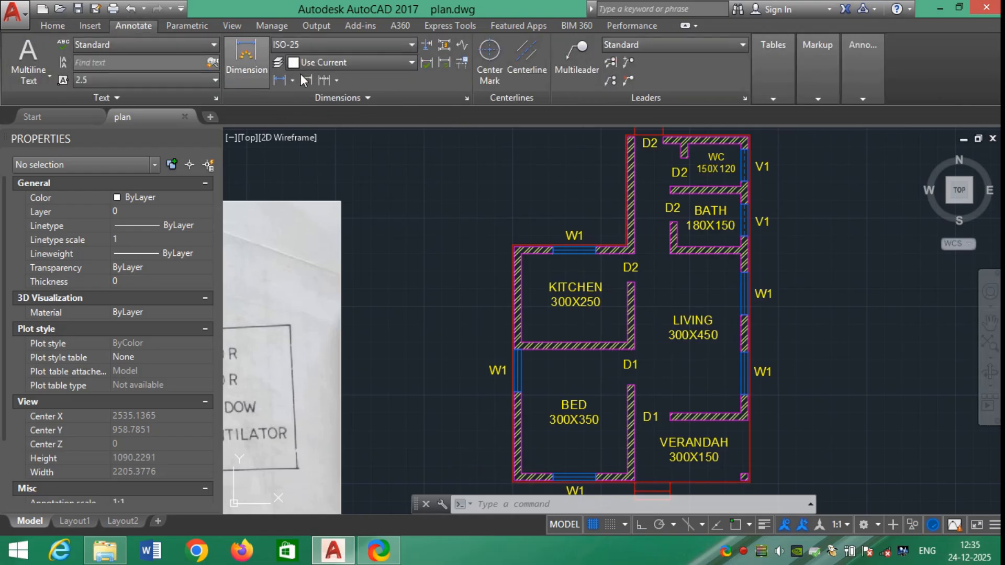
key("Escape")
key("Escape")
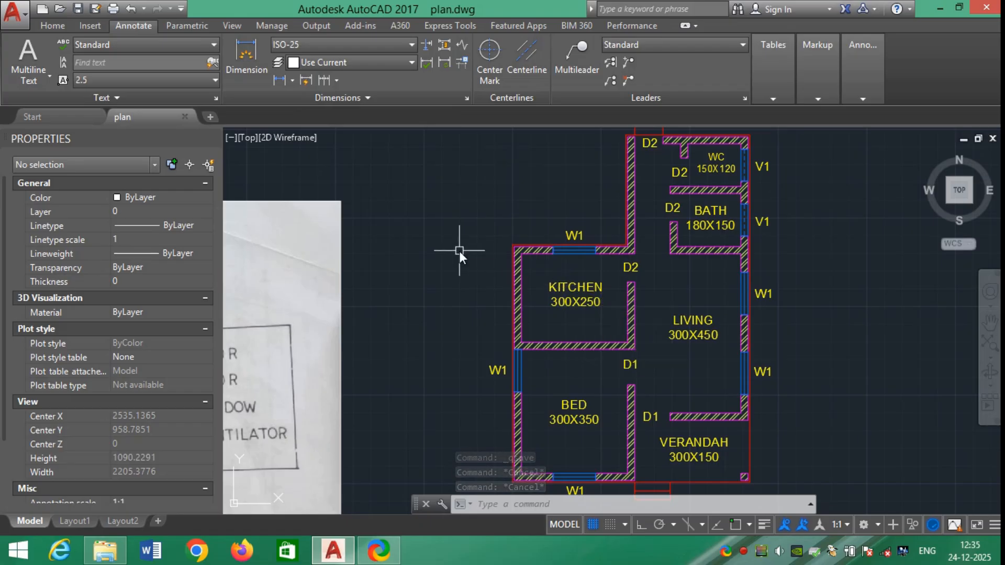
type("D")
key("Return")
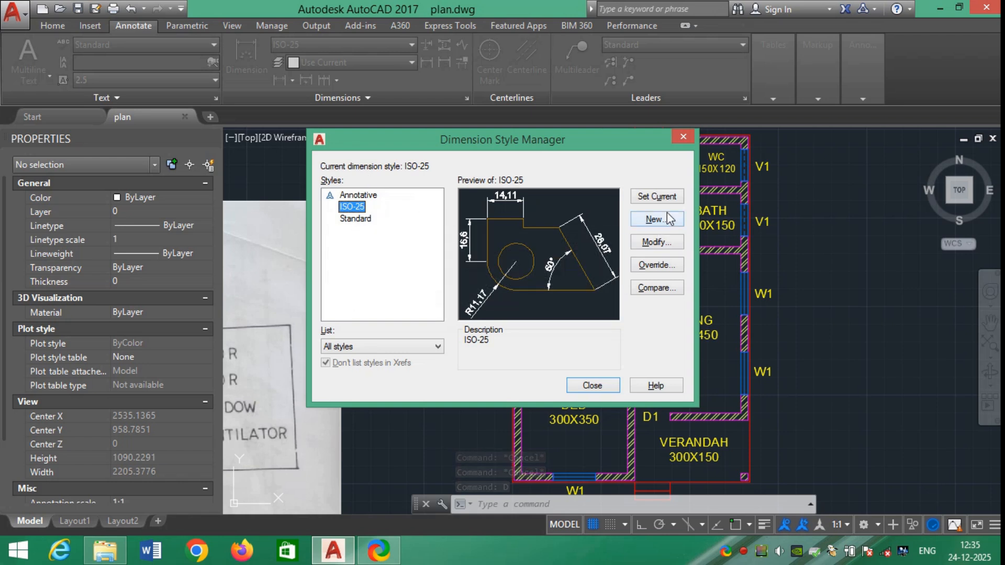
left_click(355, 218)
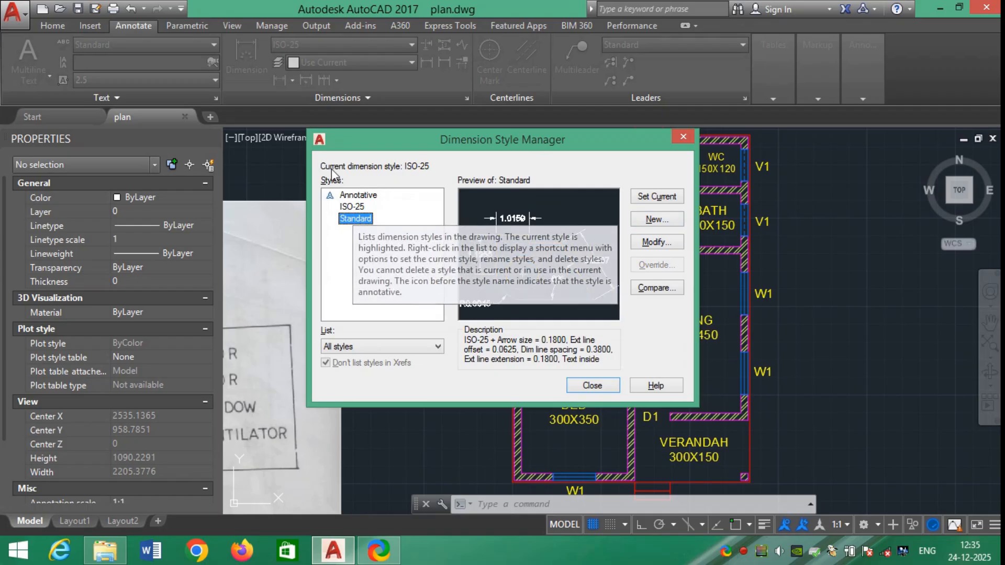
double_click(356, 218)
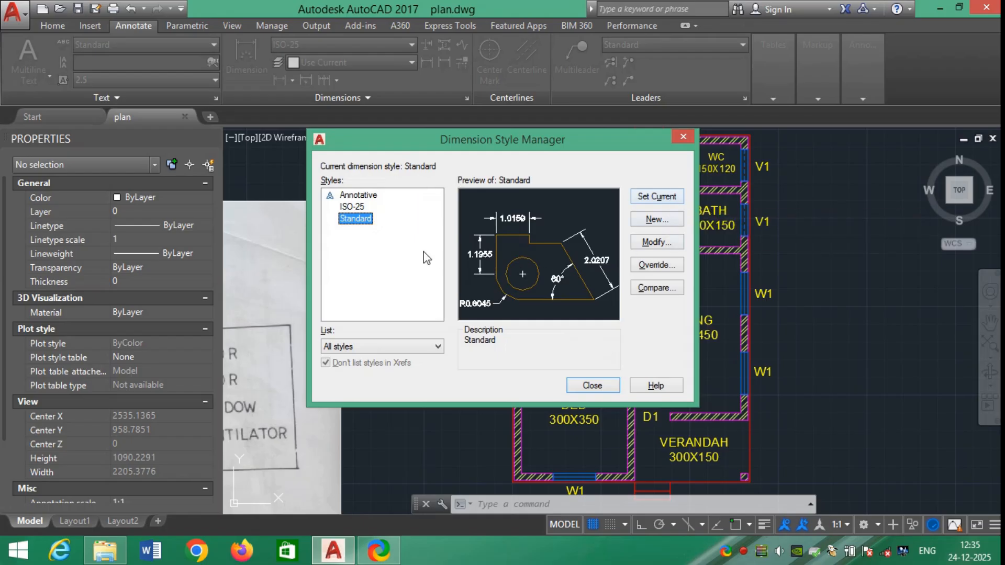
left_click(592, 386)
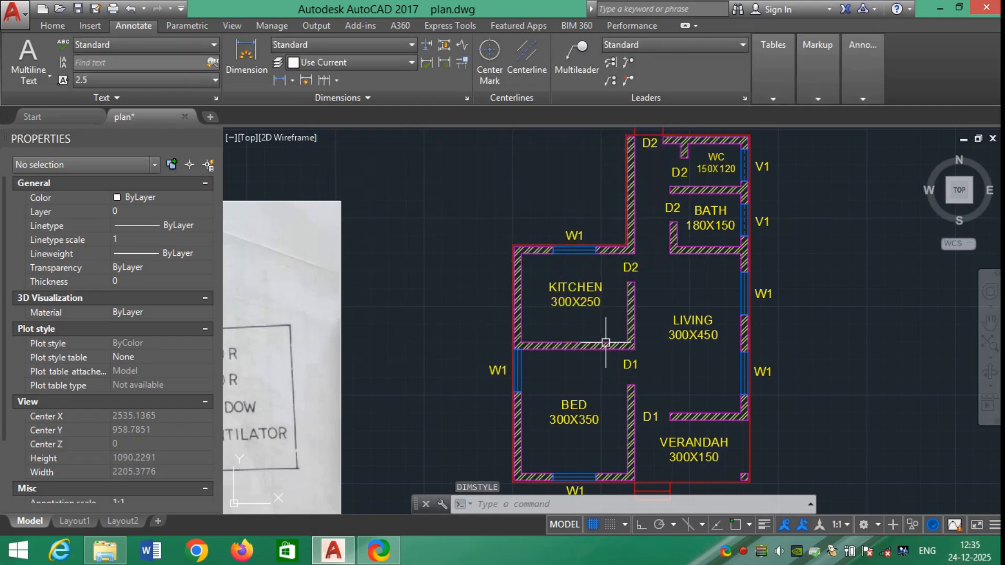
scroll(603, 345, "down", 4)
key("Escape")
key("Escape")
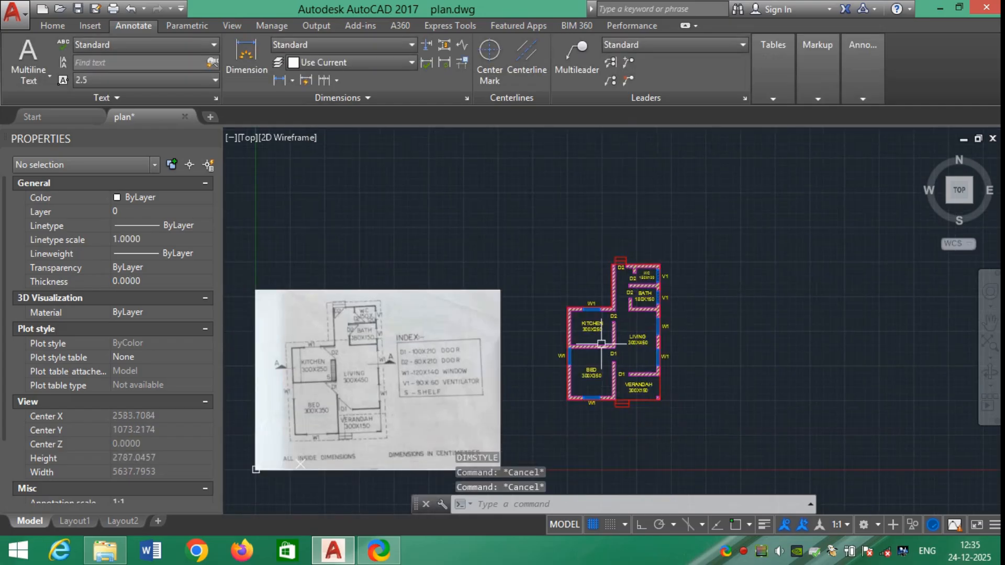
Step: Create a new layer named DIM
scroll(597, 316, "up", 2)
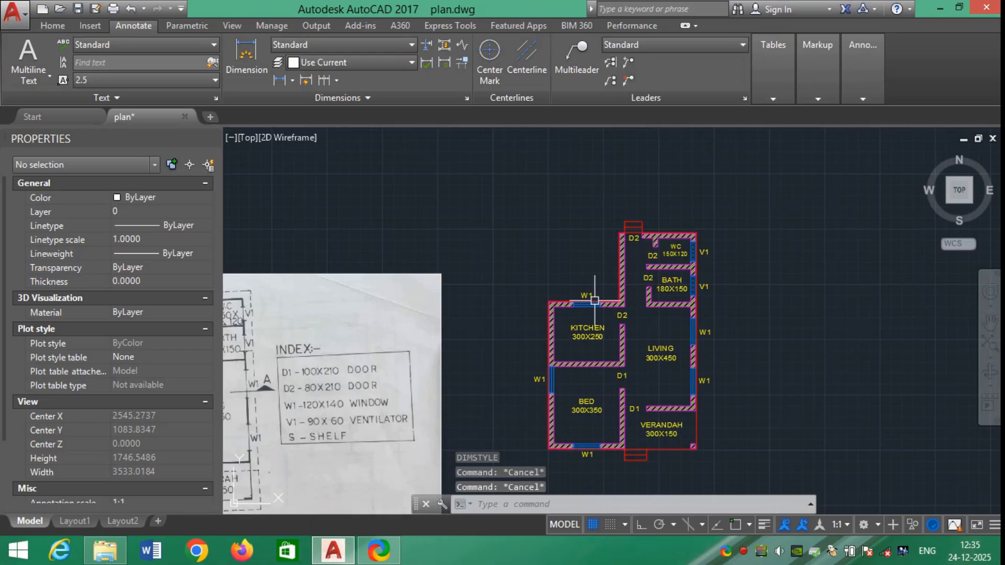
left_click(57, 26)
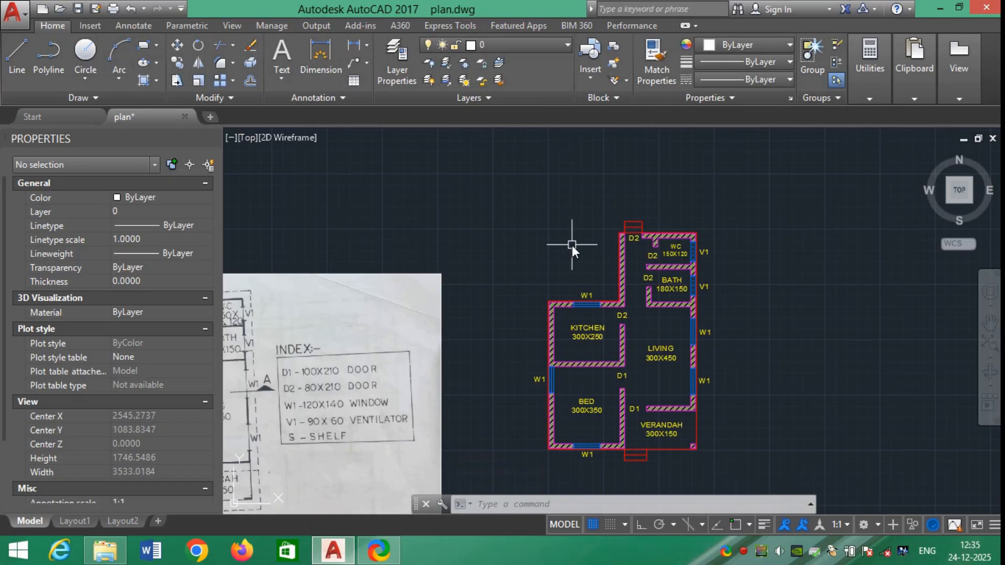
type("la")
key("Return")
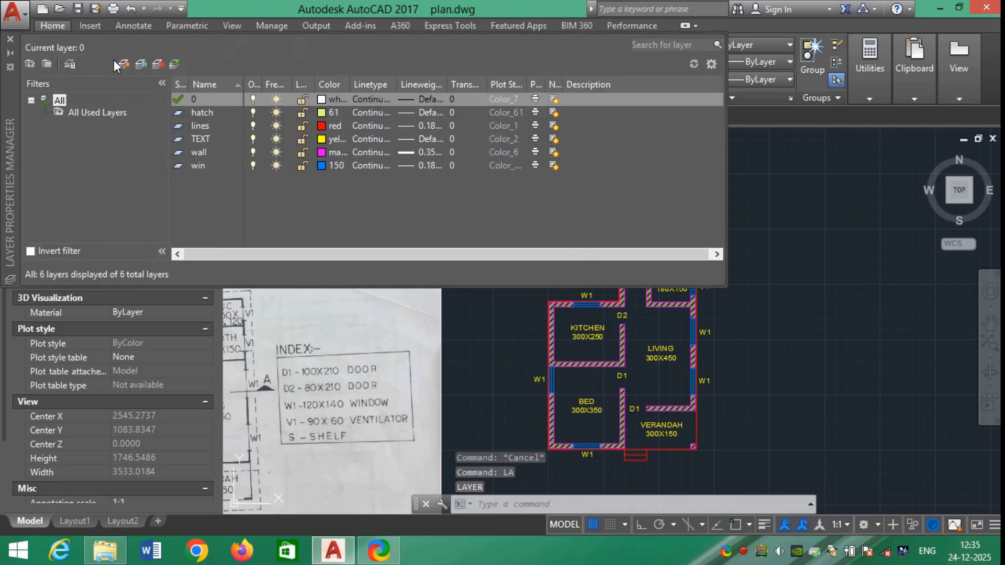
left_click(123, 64)
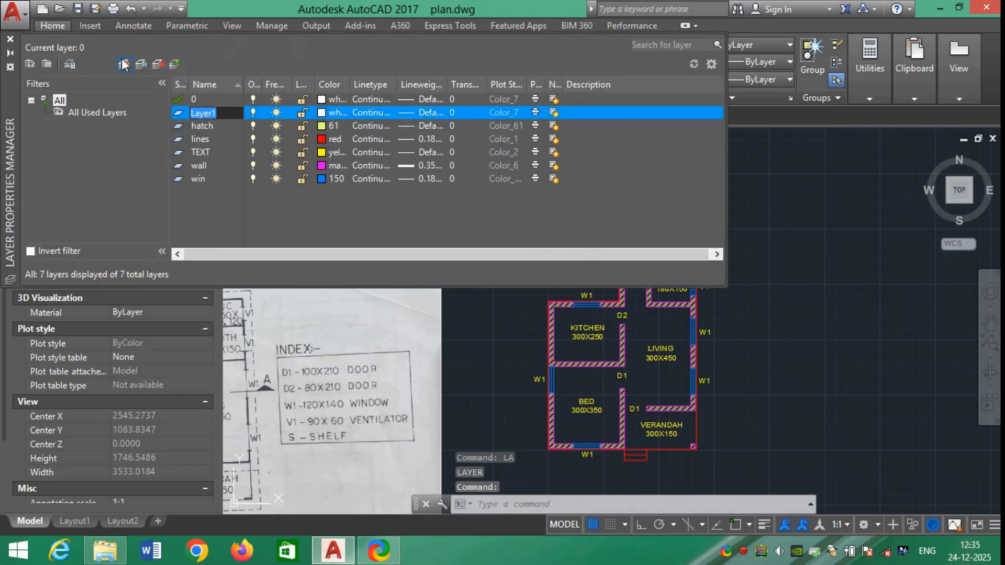
type("DIM")
key("Return")
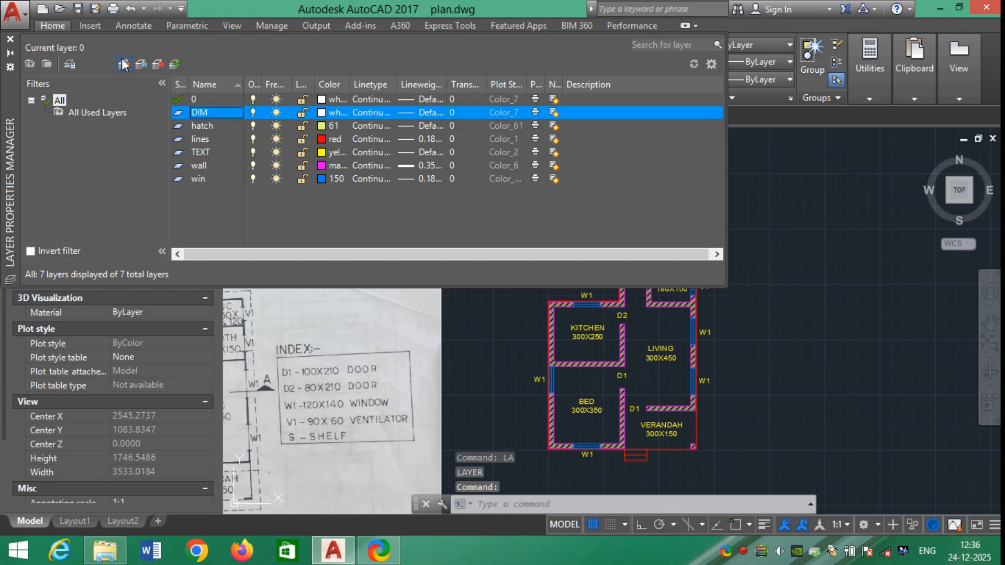
Step: Set the DIM layer's colour to blue and close the layer manager
left_click(321, 113)
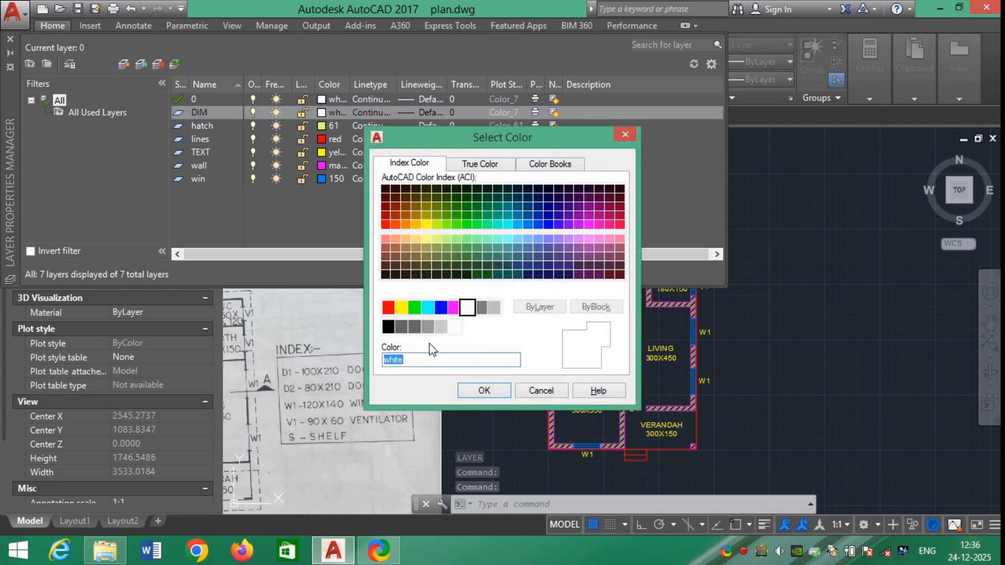
left_click(441, 309)
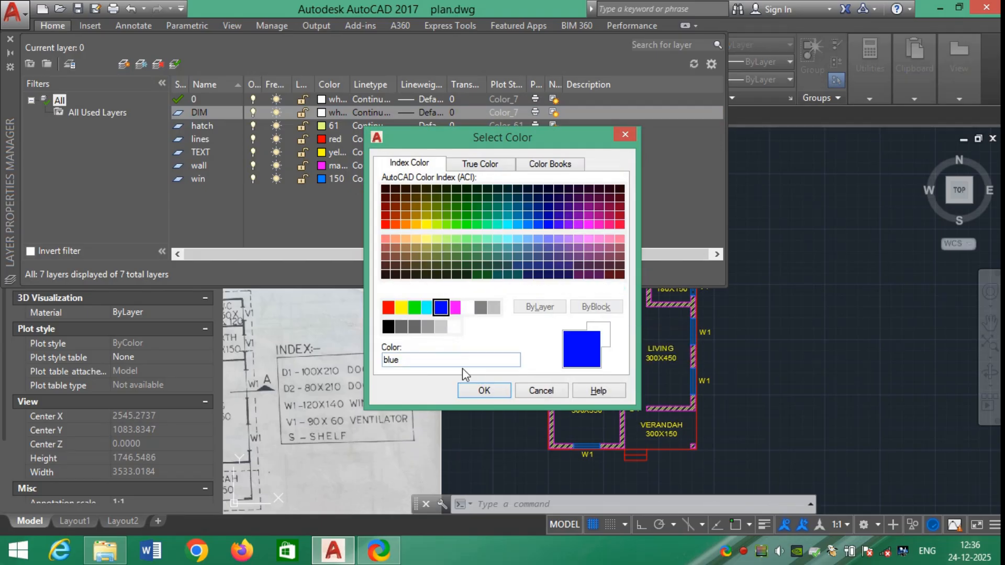
left_click(483, 391)
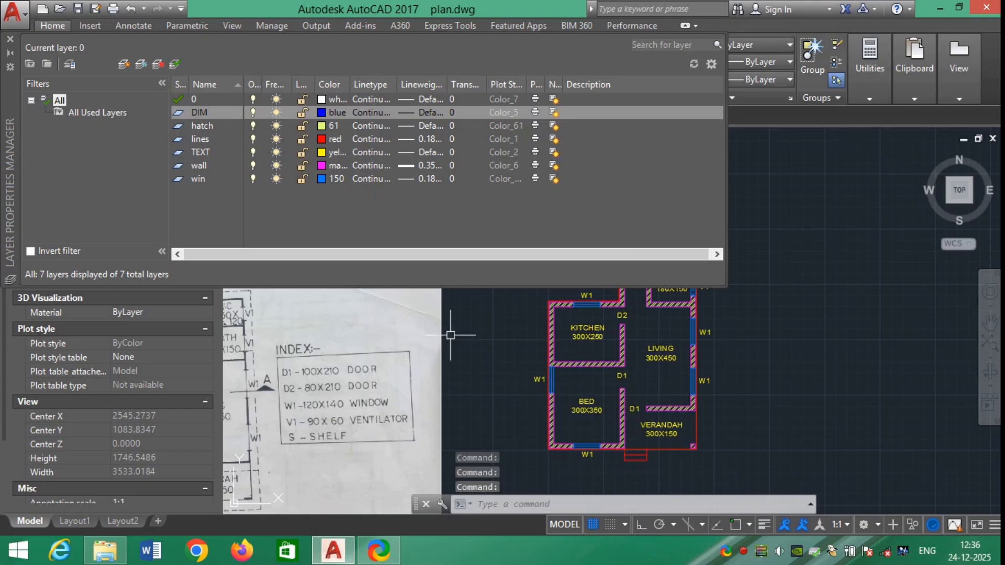
left_click(10, 39)
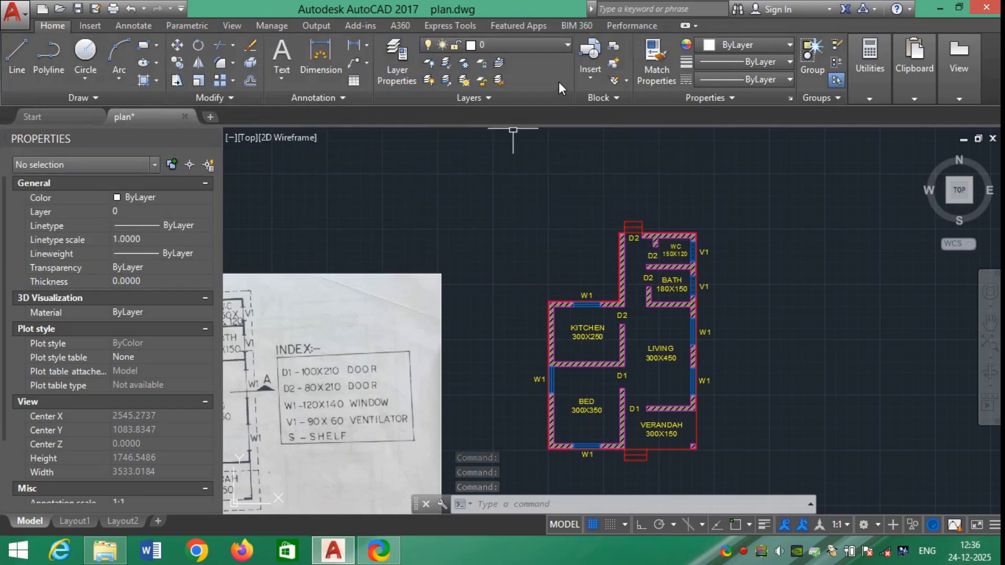
key("Escape")
key("Escape")
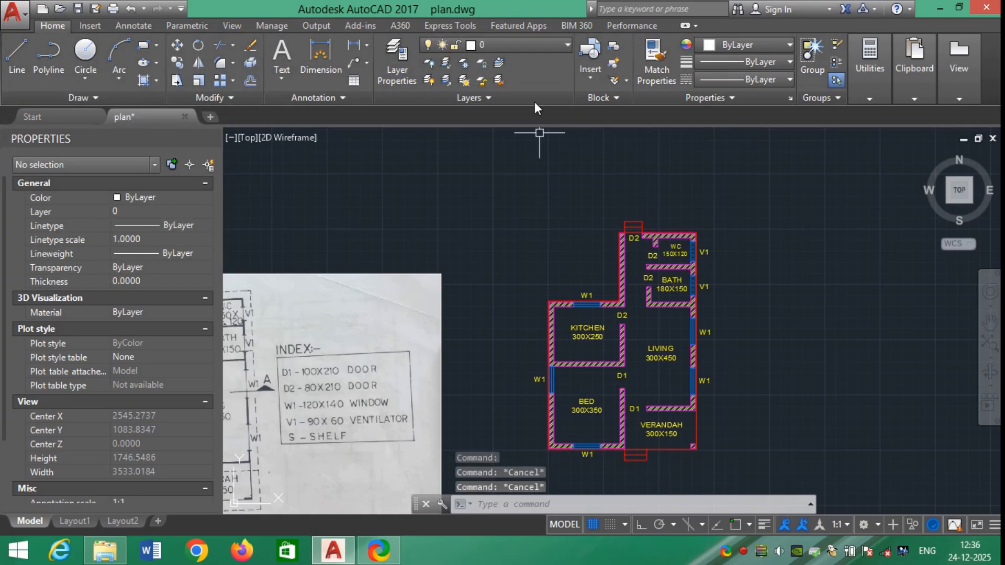
Step: Make DIM the current layer
left_click(532, 49)
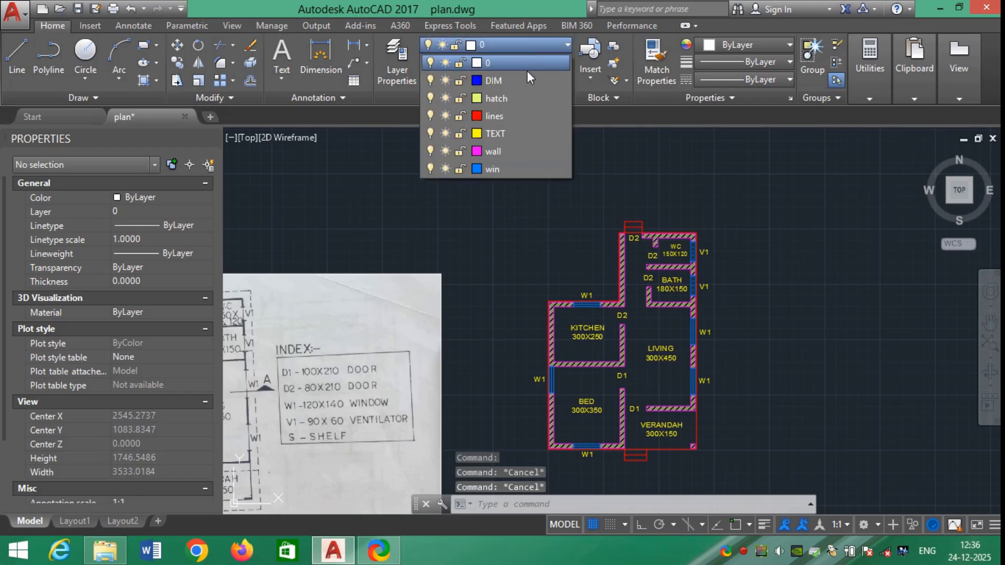
left_click(524, 84)
key("Escape")
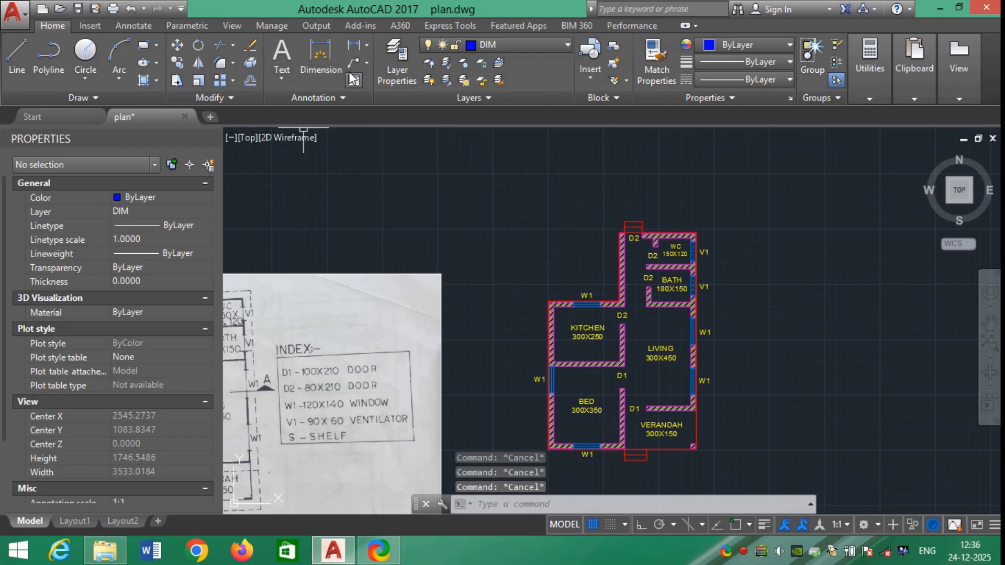
Step: With object snap on, add a horizontal linear dimension between the outer corners of the bedroom's lower wall, placing it below the W1 label
left_click(135, 26)
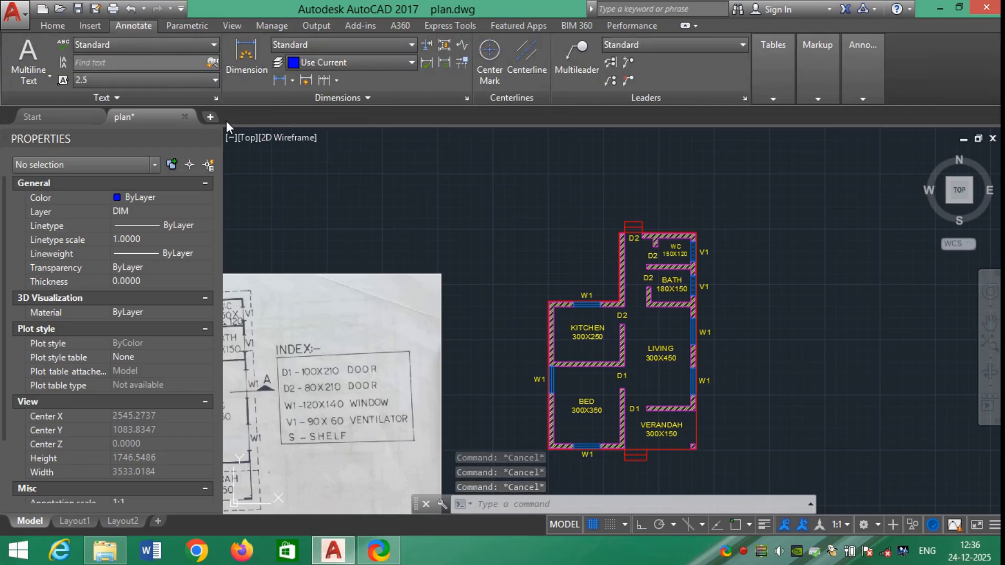
left_click(279, 80)
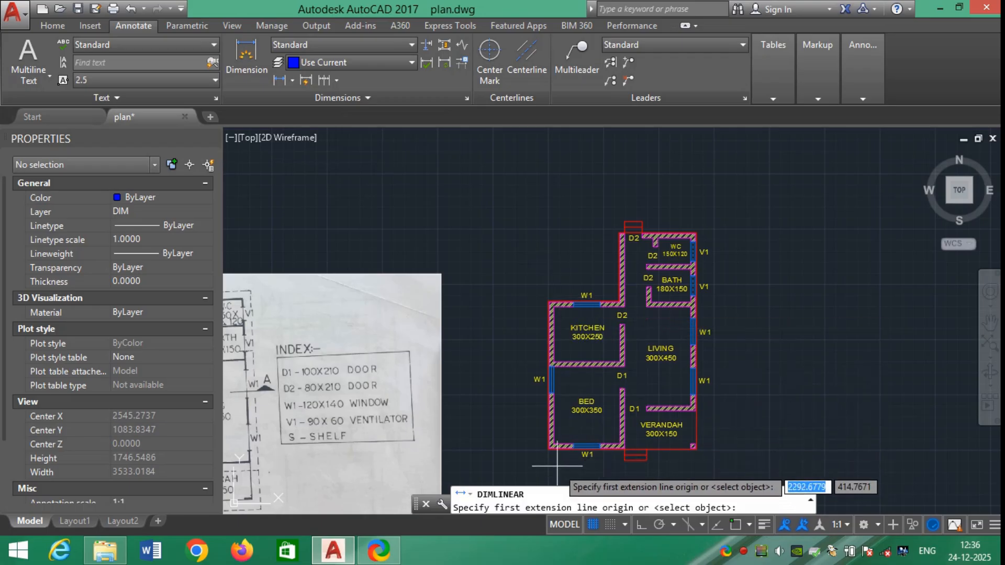
scroll(558, 463, "up", 6)
scroll(558, 463, "up", 2)
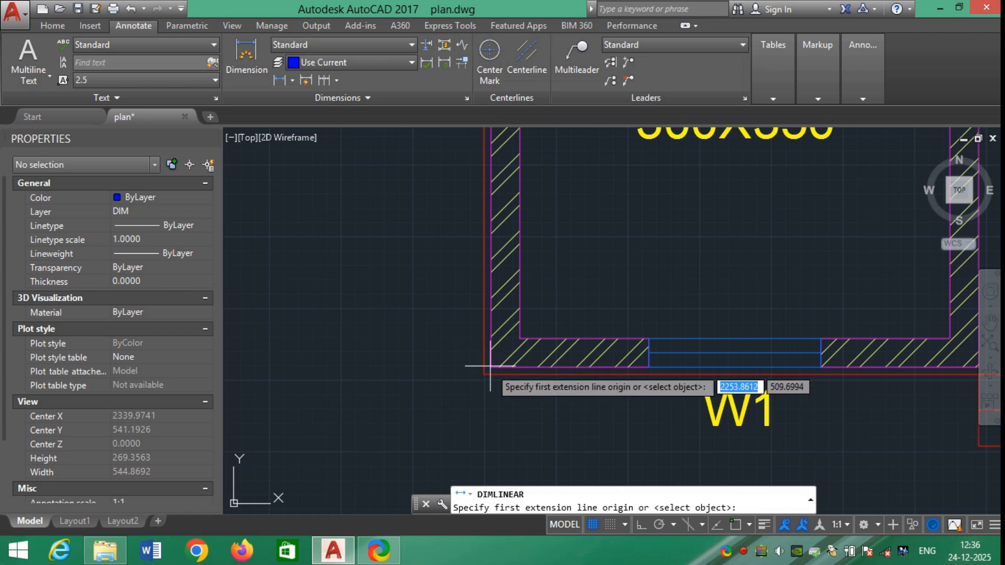
key("F3")
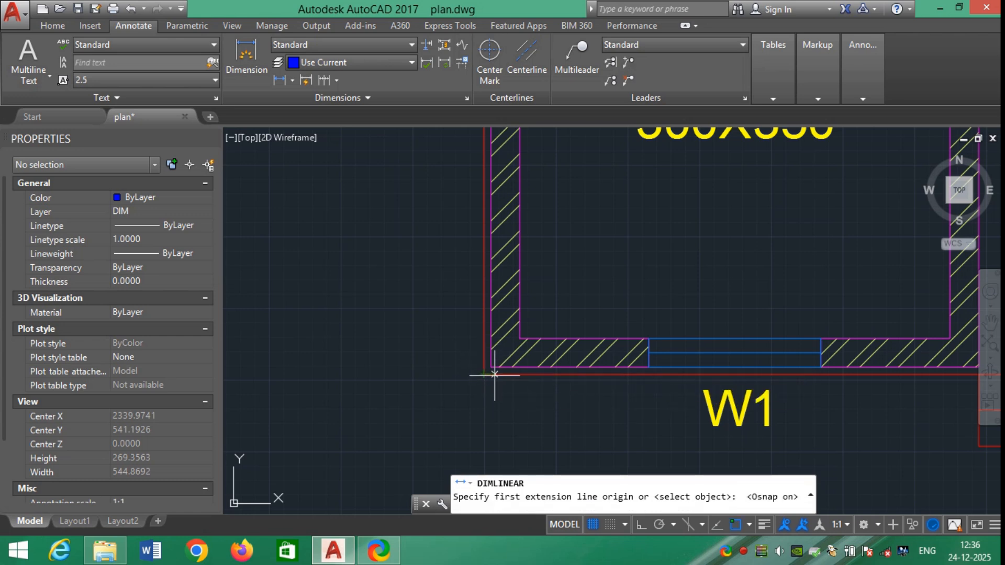
left_click(491, 368)
scroll(513, 366, "down", 5)
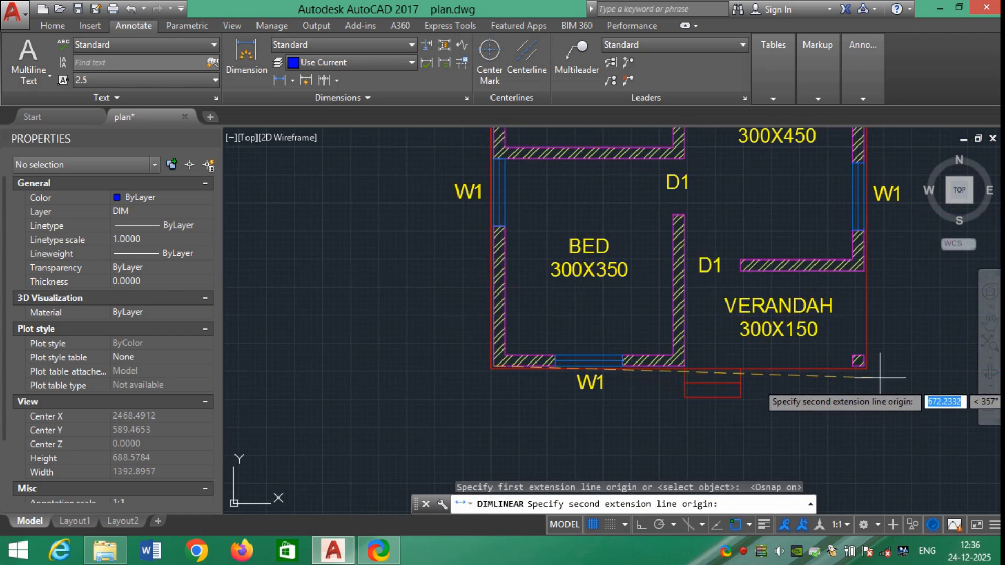
scroll(769, 385, "up", 7)
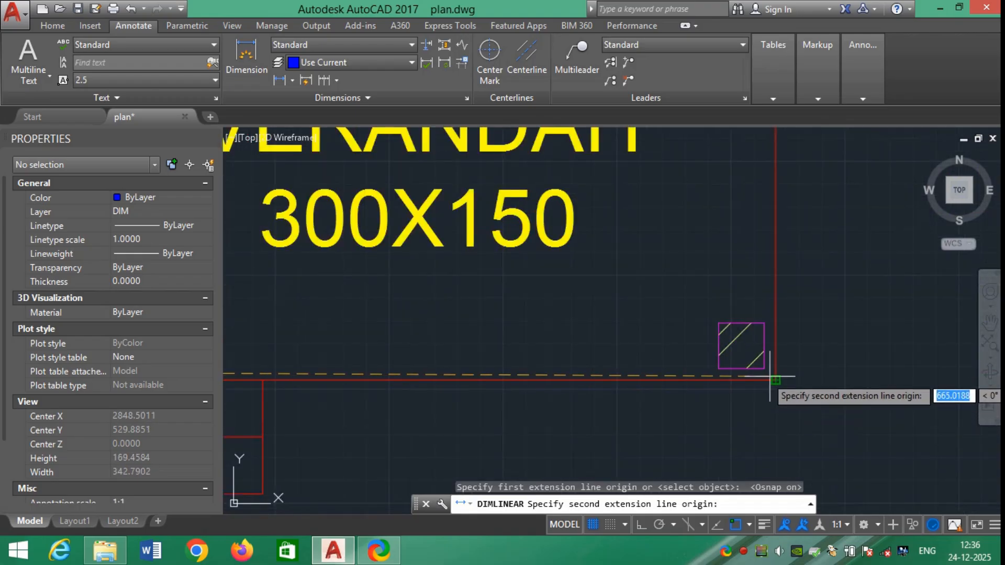
scroll(775, 390, "down", 4)
scroll(472, 360, "up", 2)
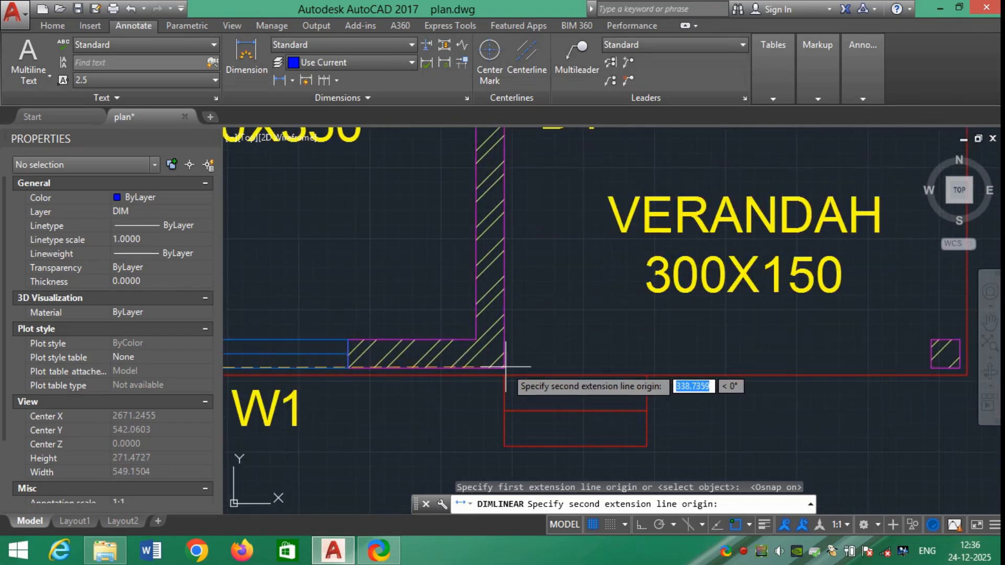
left_click(492, 365)
scroll(528, 325, "down", 4)
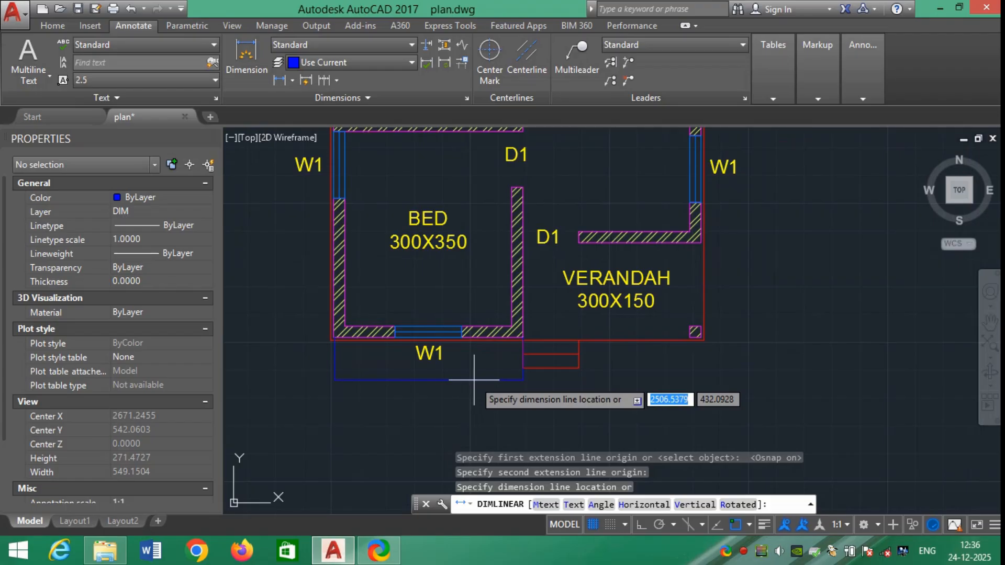
left_click(474, 380)
Step: Set the Standard dimension style's overall scale to 10 and close the dimension style settings
scroll(444, 389, "up", 5)
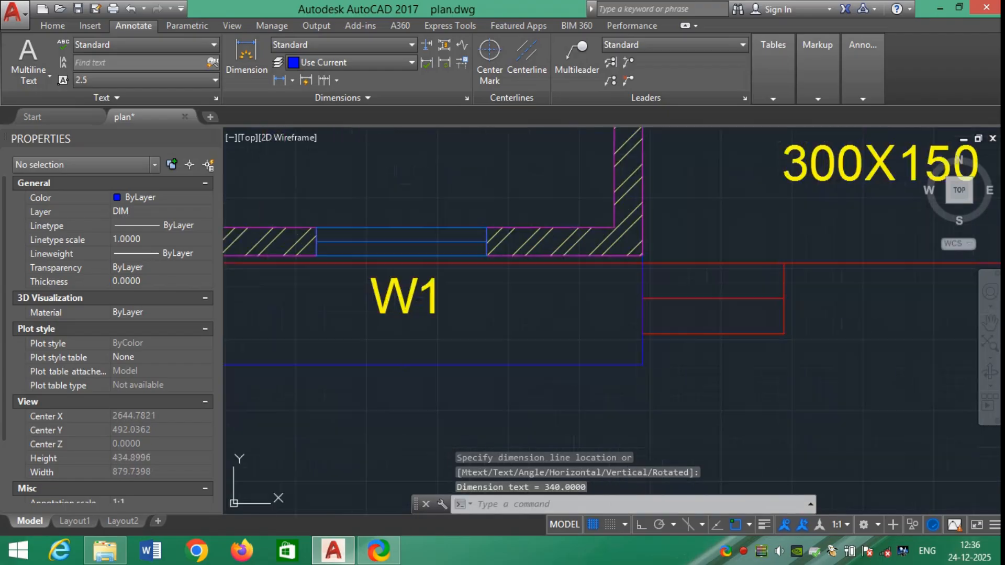
scroll(375, 348, "up", 10)
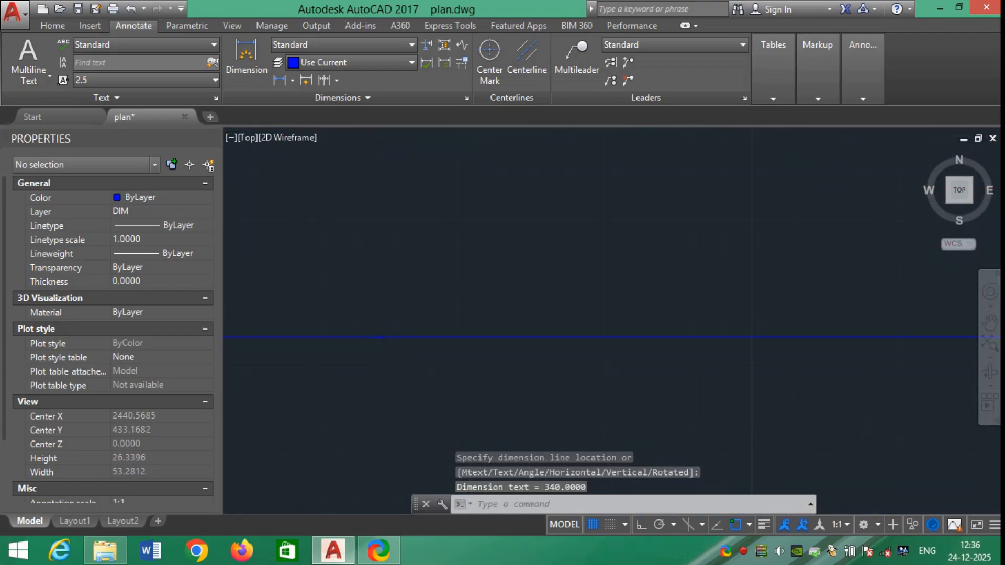
scroll(541, 317, "down", 15)
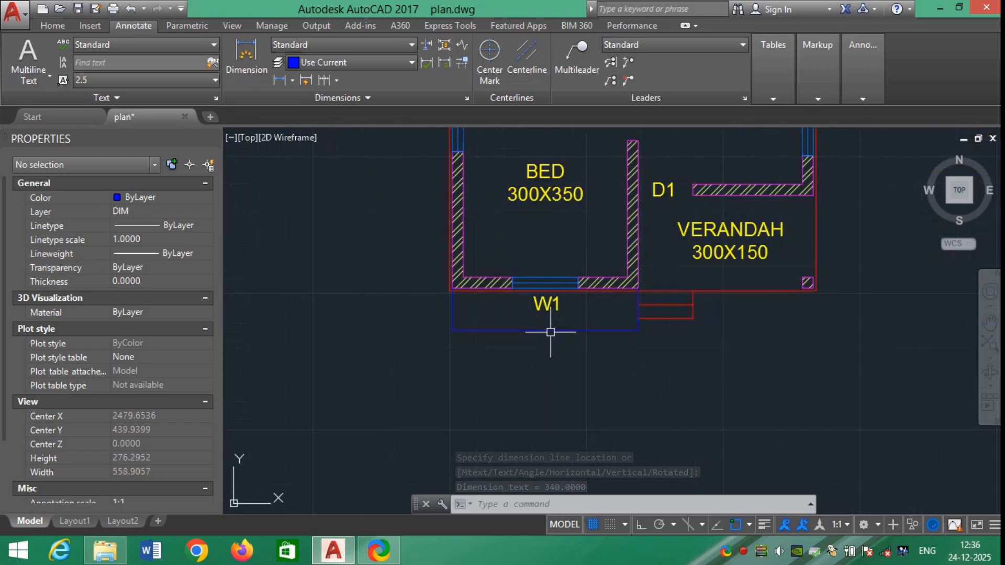
type("d")
key("Return")
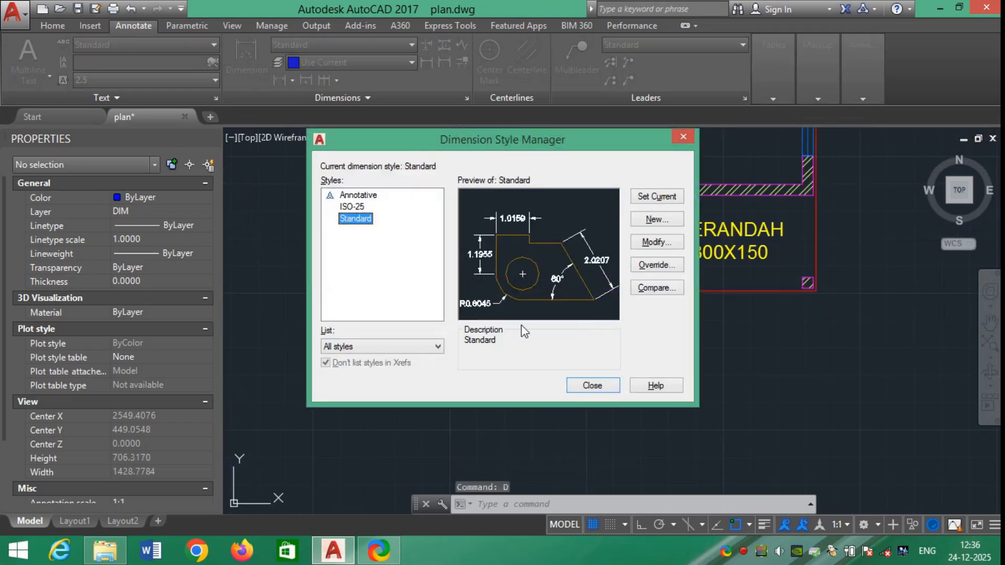
left_click(657, 242)
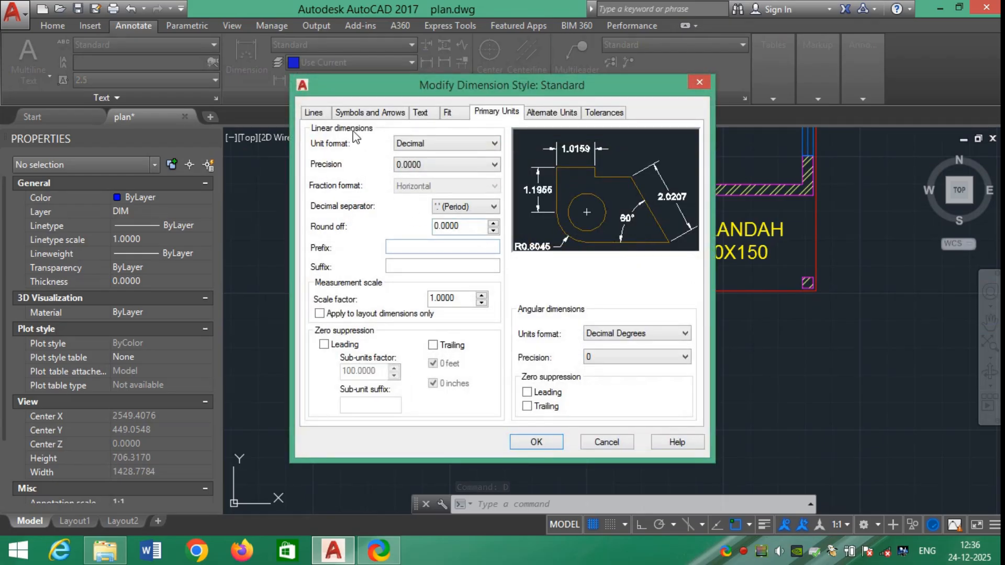
left_click(320, 113)
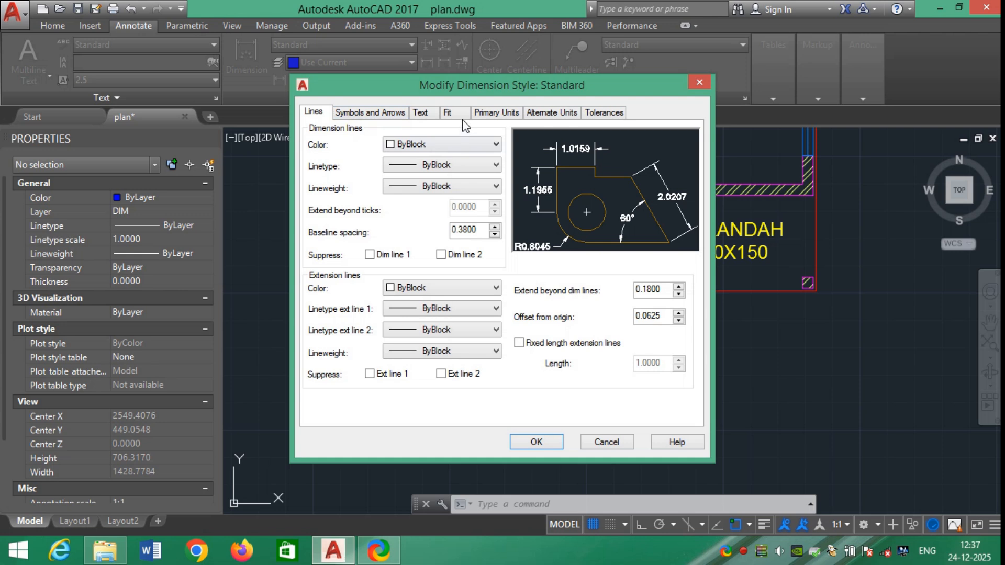
left_click(420, 112)
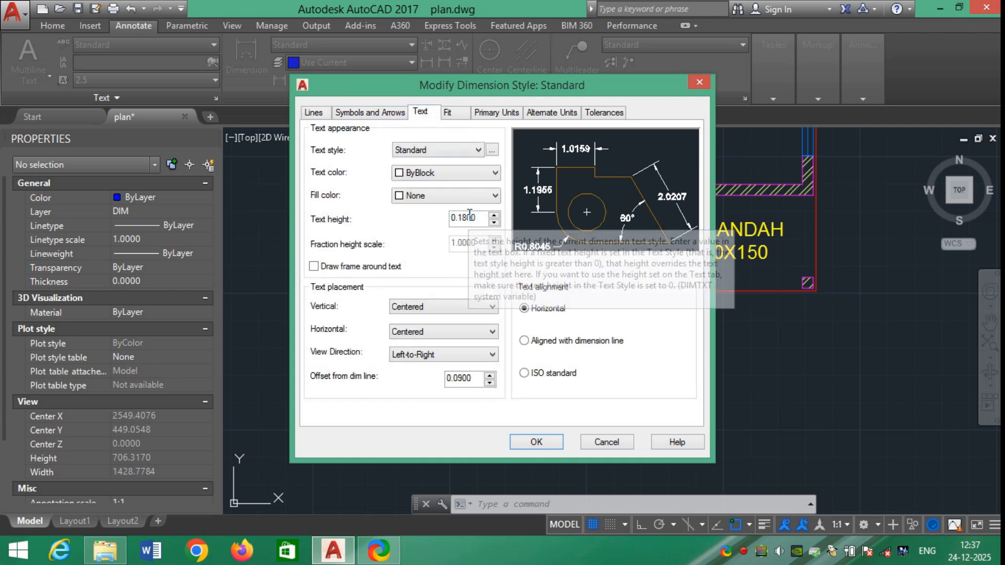
left_click(451, 112)
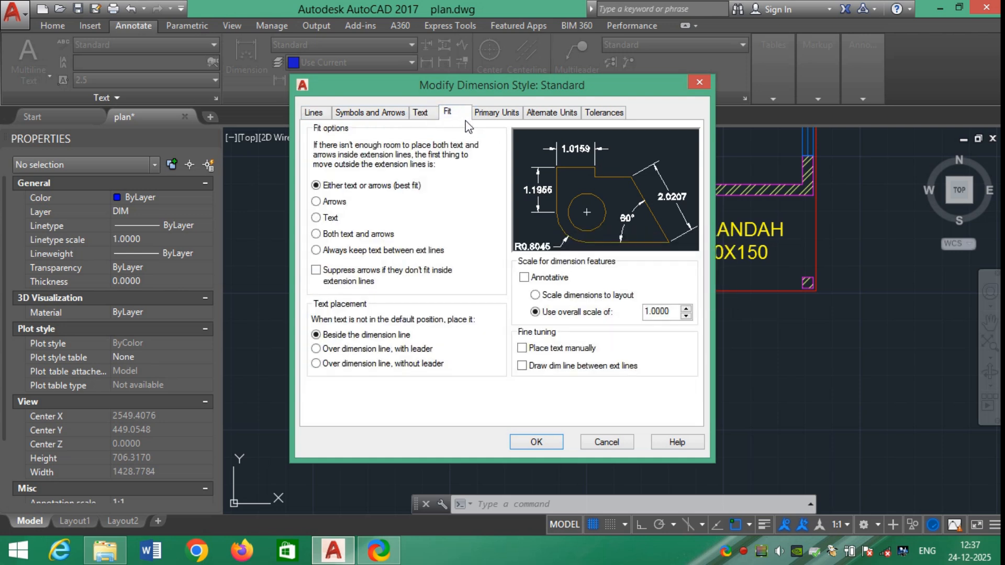
double_click(667, 313)
type("10")
left_click(549, 443)
left_click(592, 385)
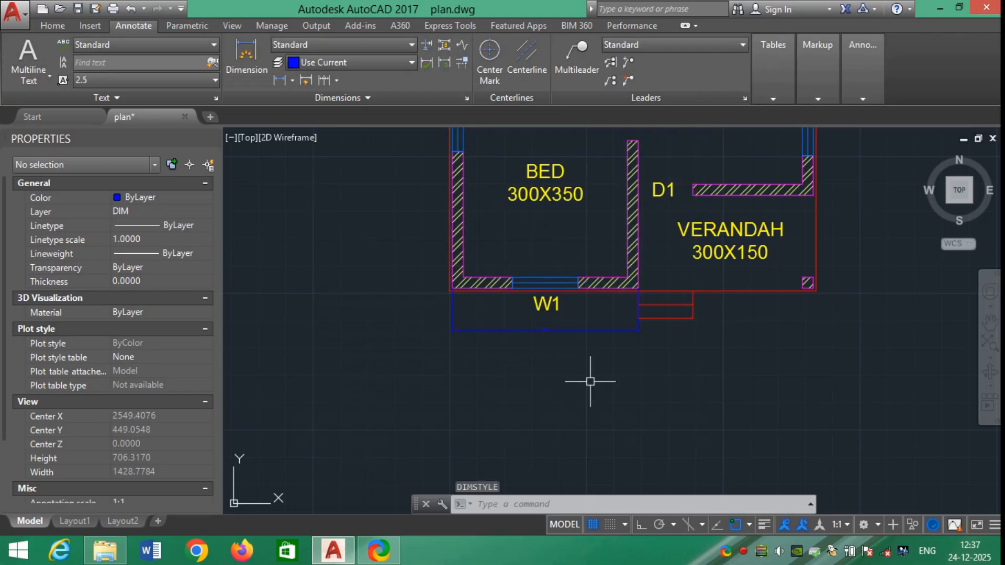
Step: Modify the Standard dimension style to use an overall scale of 100 and close the dimension style settings
scroll(541, 322, "up", 4)
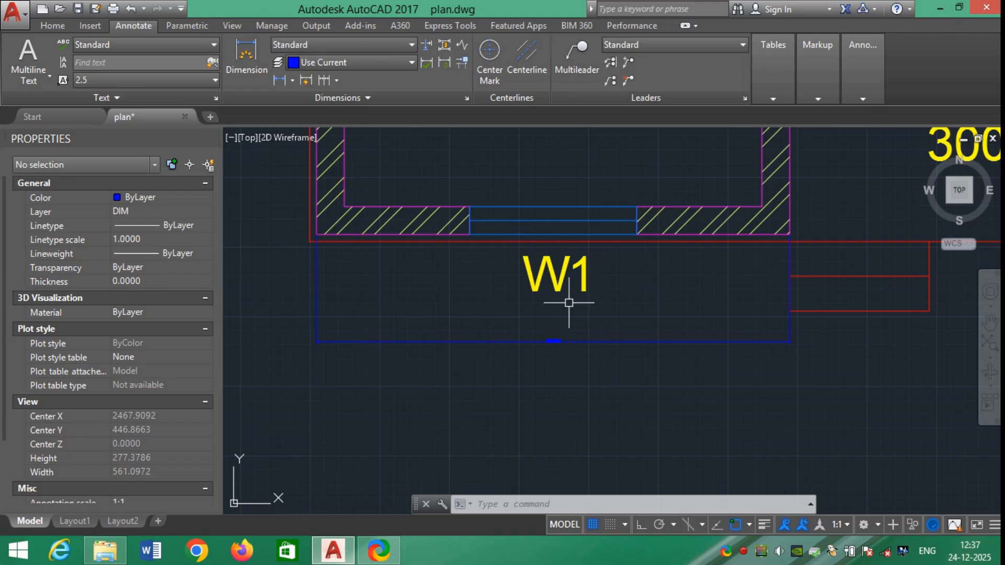
scroll(568, 293, "down", 4)
mouse_move(578, 297)
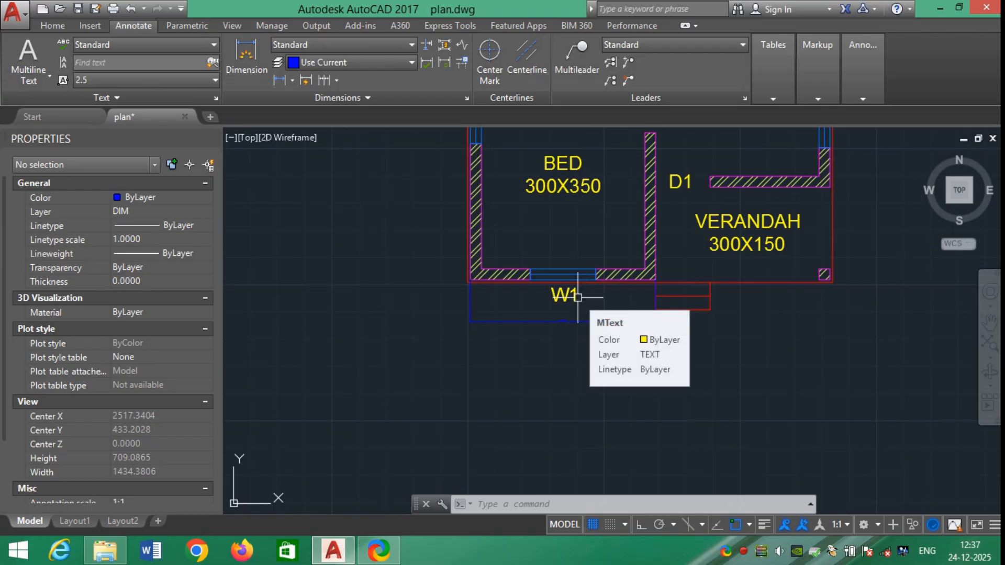
type("d")
key("Return")
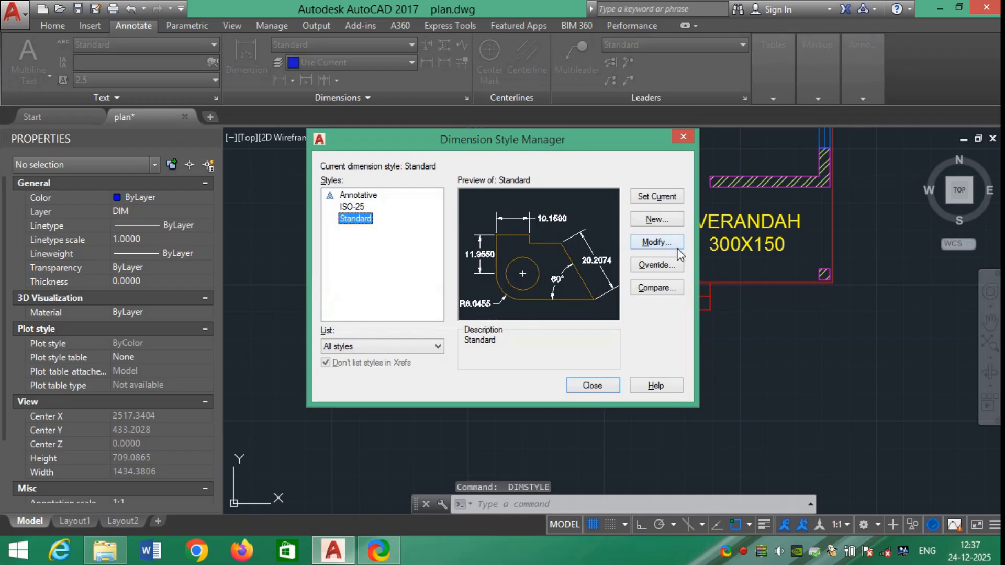
left_click(657, 246)
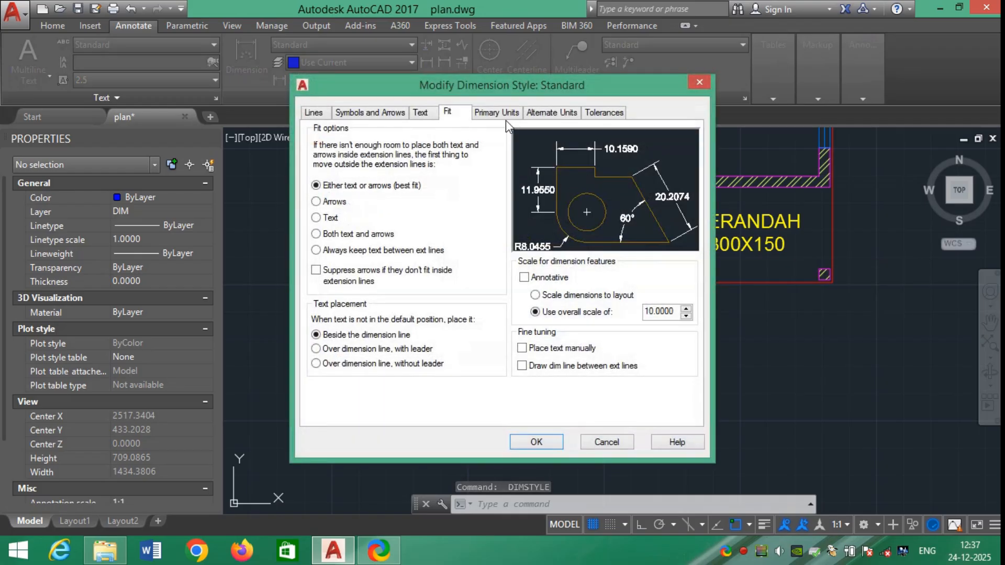
double_click(658, 313)
type("100")
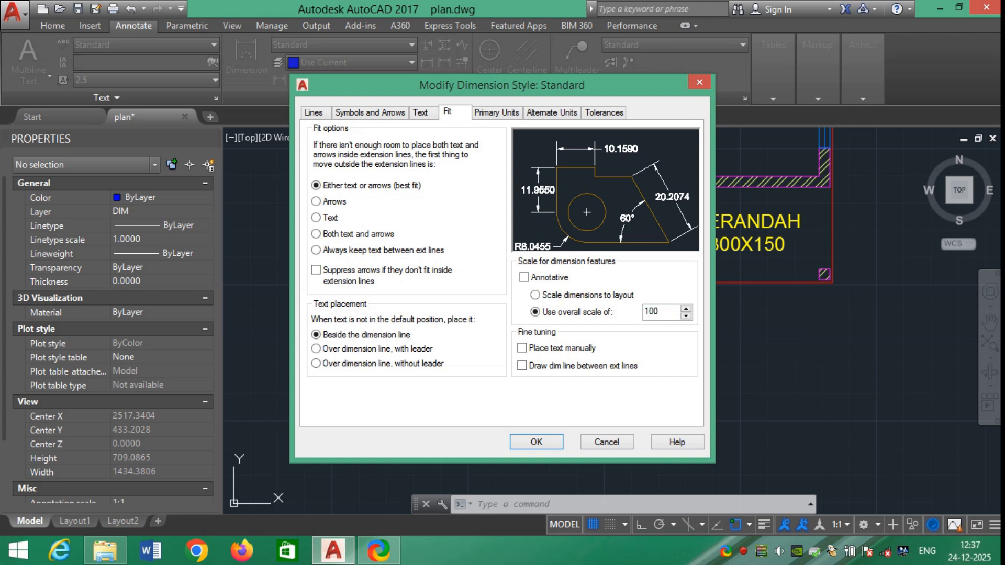
left_click(537, 442)
left_click(592, 386)
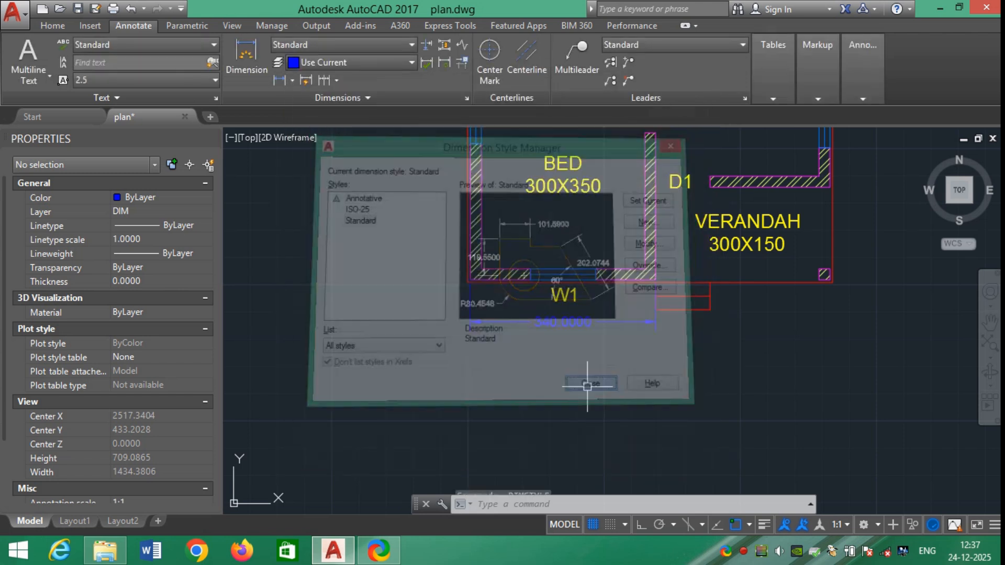
Step: Suppress trailing zeros for linear dimensions in the Standard dimension style and close the dimension style settings
scroll(535, 324, "up", 2)
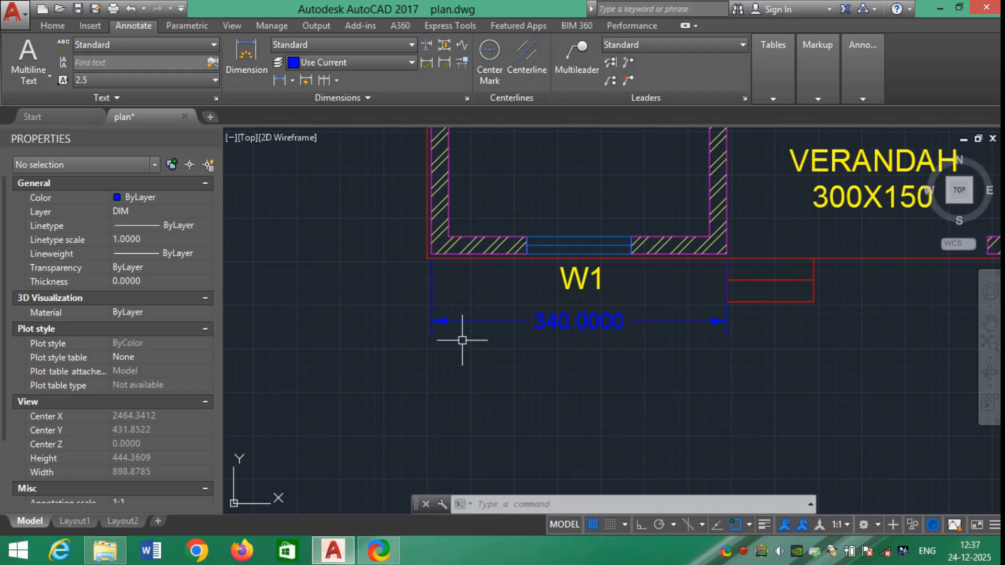
type("D")
key("Return")
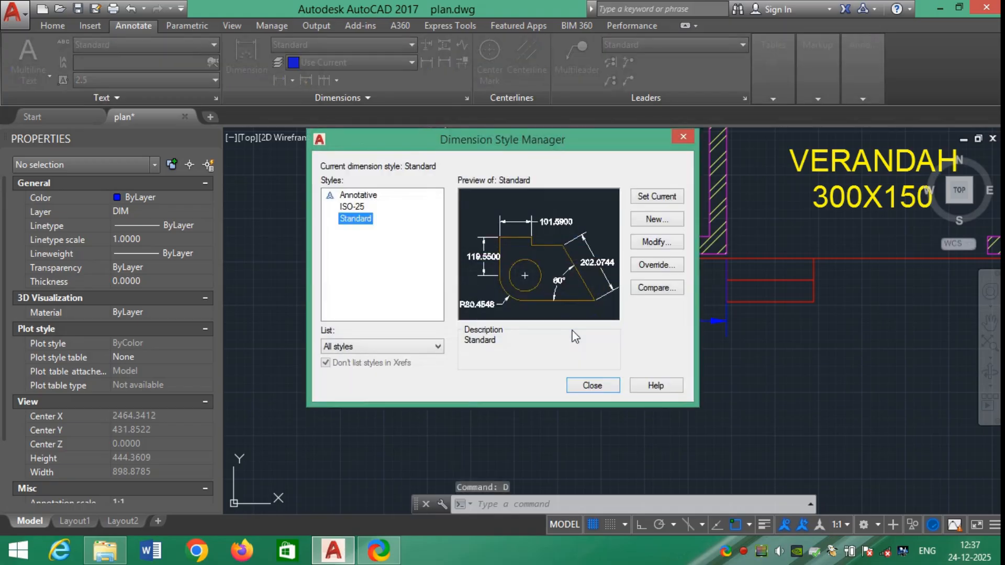
left_click(654, 242)
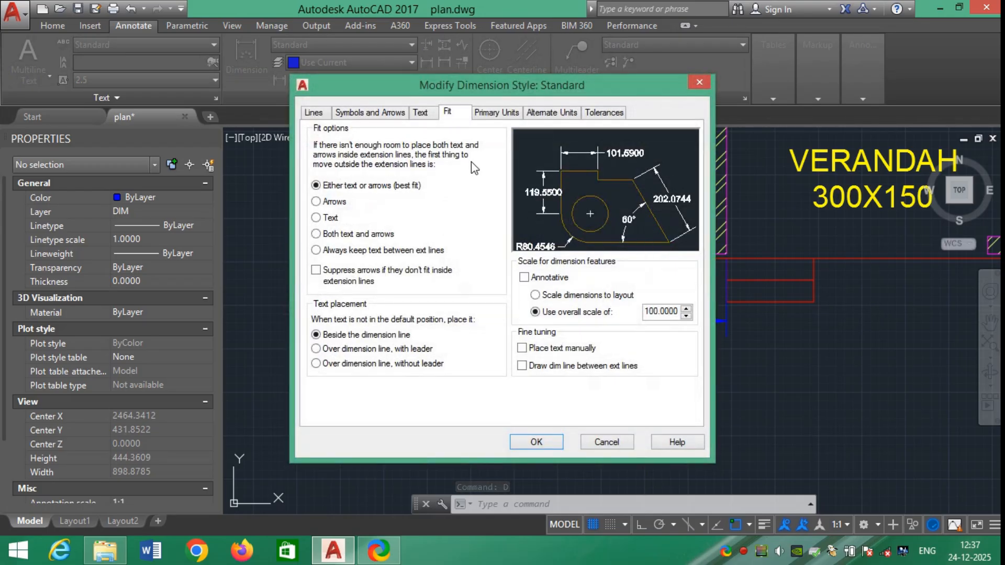
left_click(484, 113)
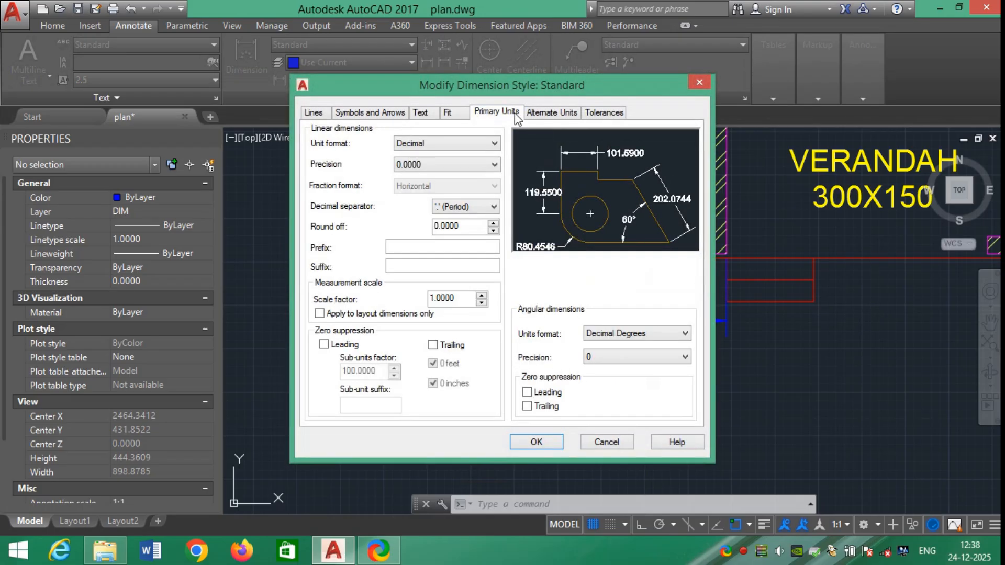
left_click(451, 211)
left_click(452, 210)
left_click(438, 348)
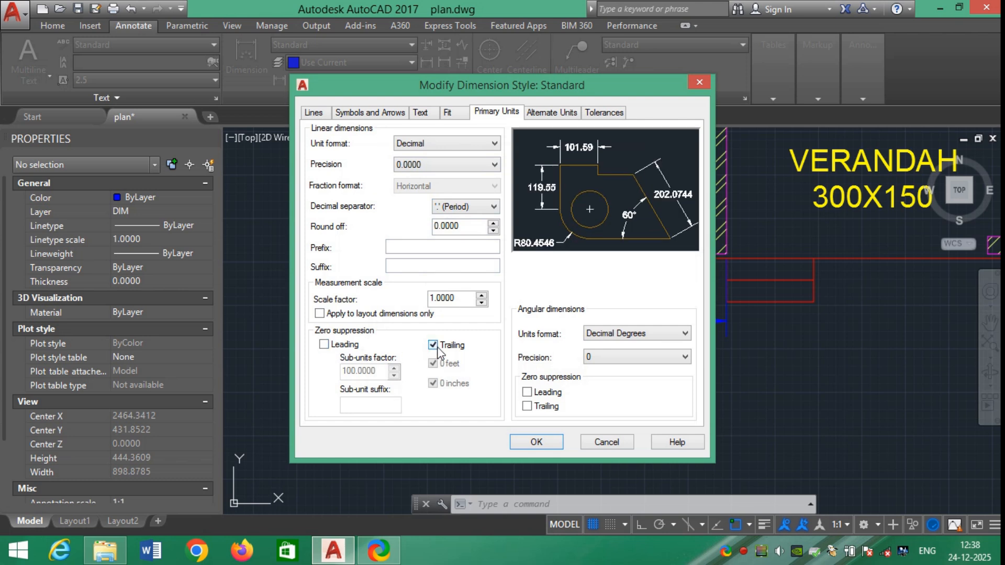
left_click(438, 348)
left_click(438, 348)
left_click(451, 353)
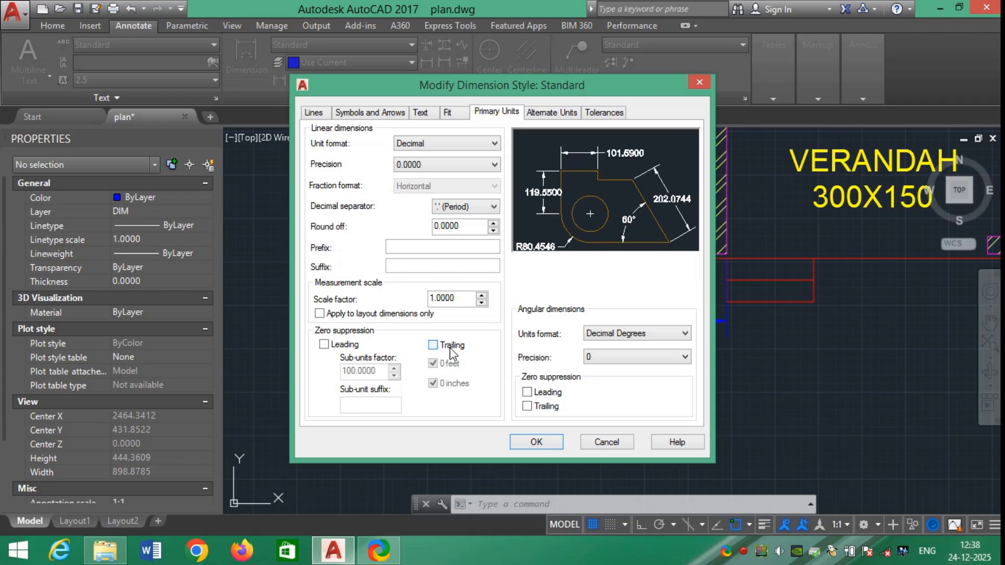
left_click(450, 349)
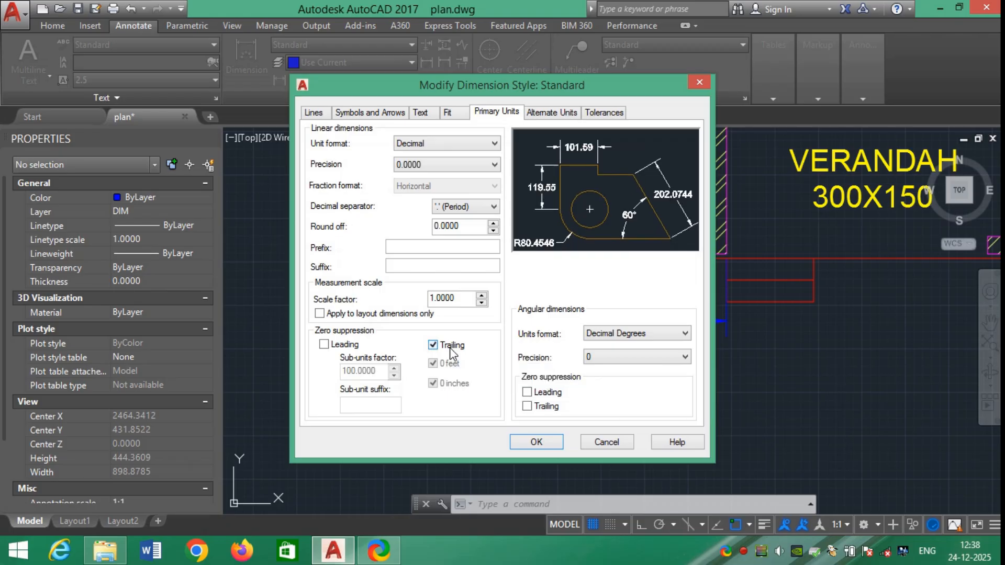
left_click(534, 445)
left_click(592, 386)
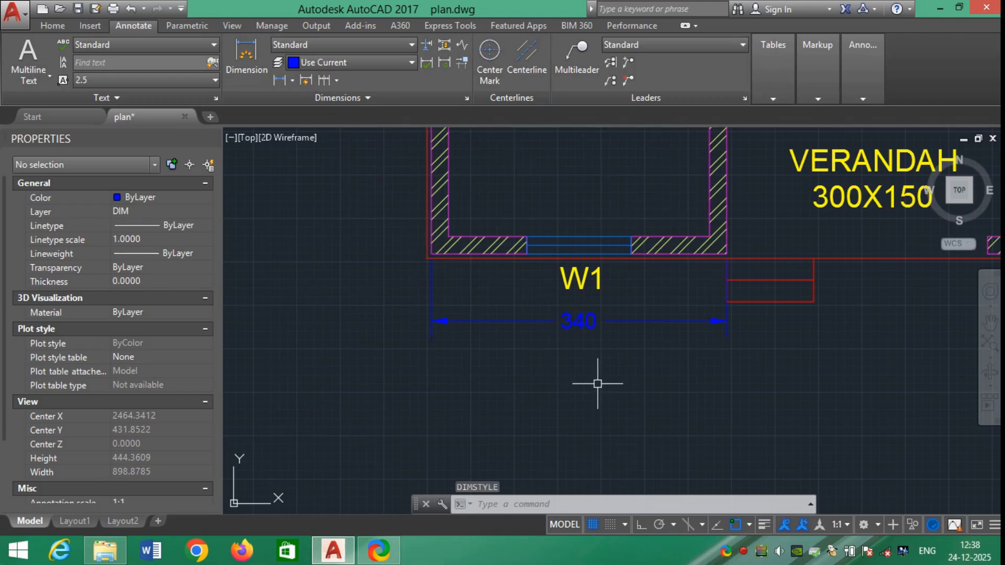
Step: Change the DIM layer's color to cyan and close the layer settings
type("LA")
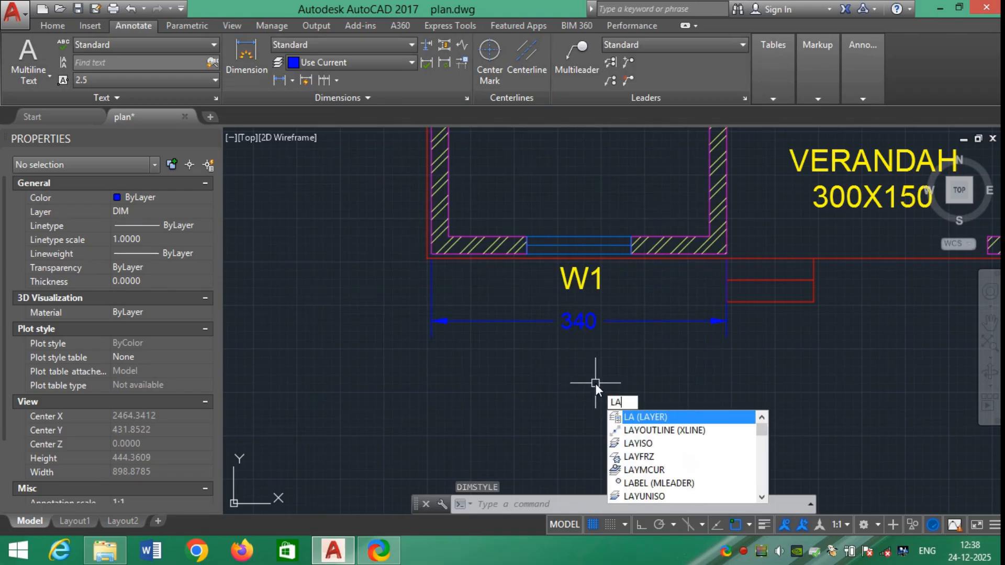
key("Return")
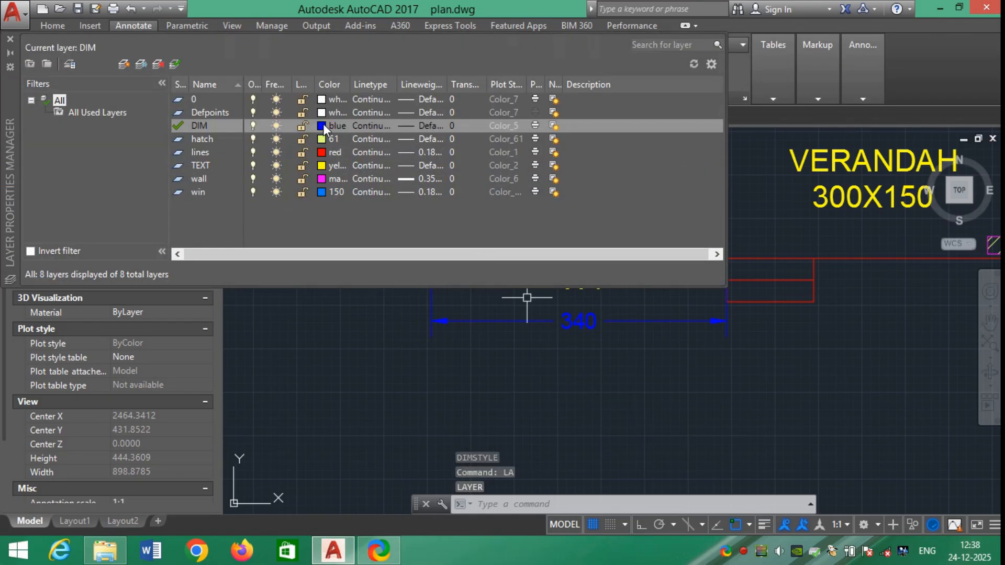
left_click(323, 125)
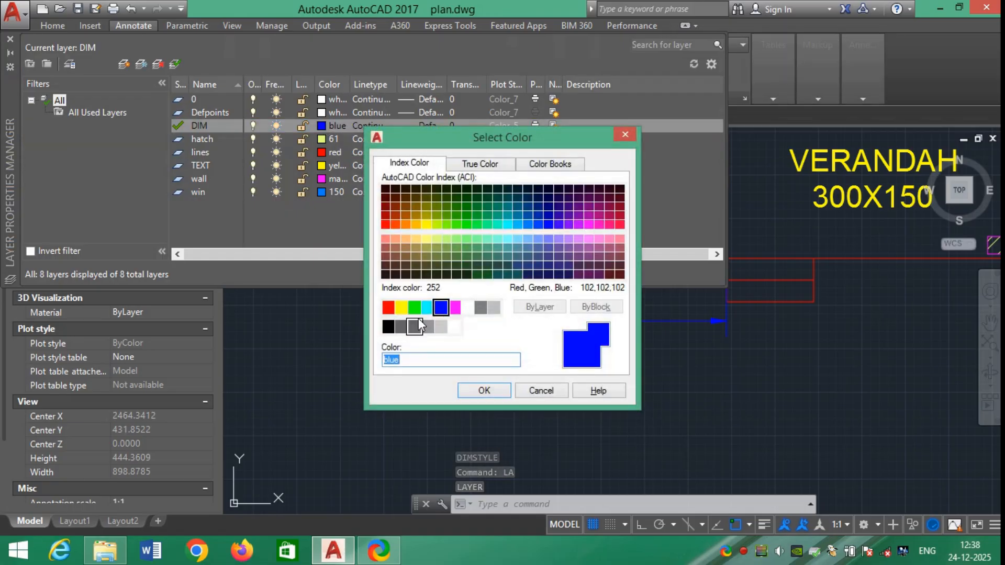
left_click(428, 308)
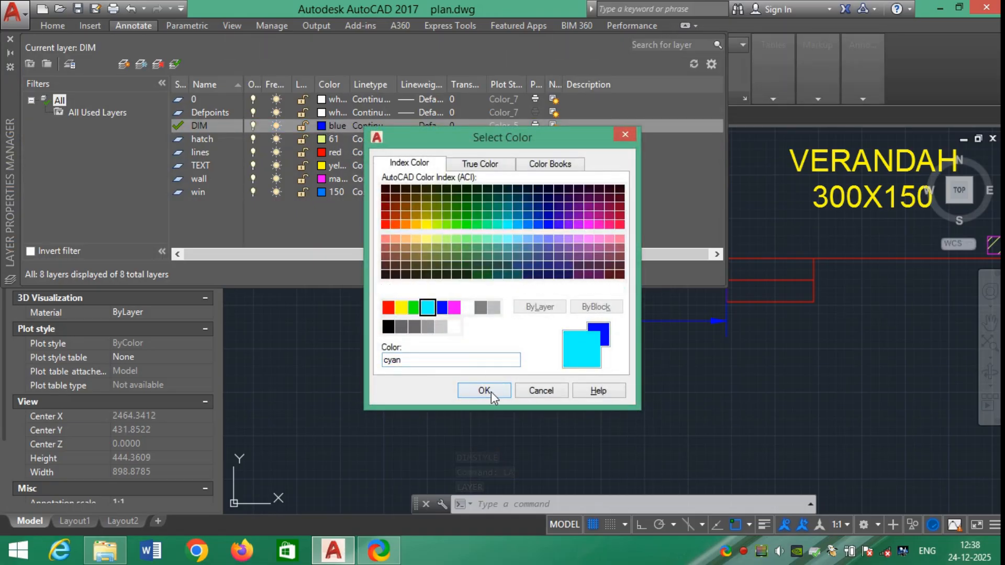
left_click(491, 391)
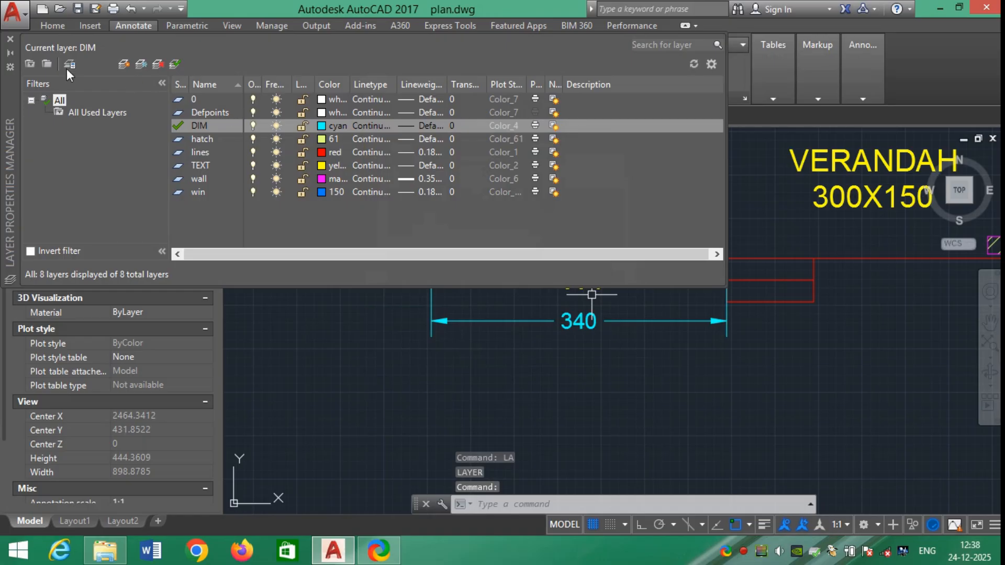
left_click(10, 39)
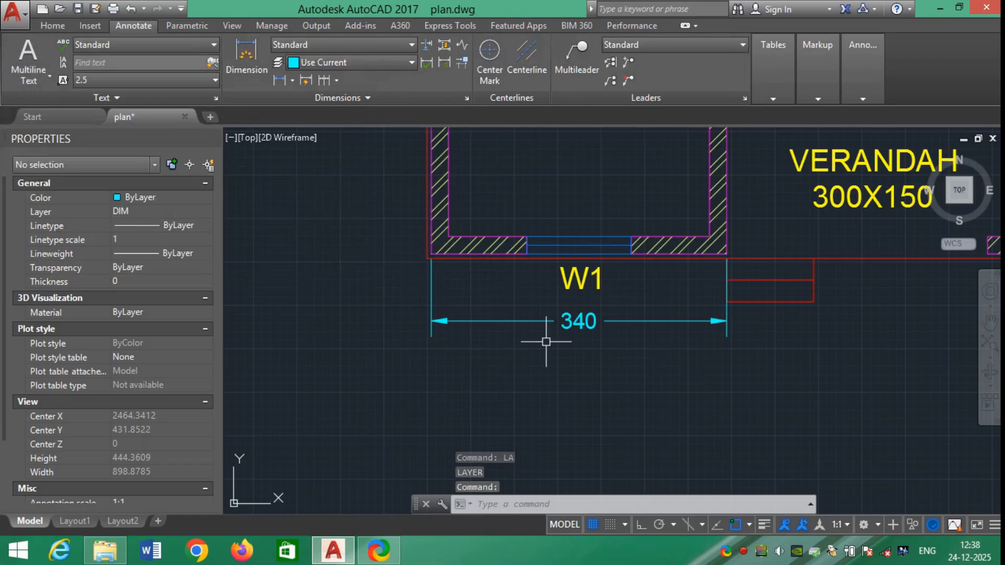
Step: Continue the bedroom's horizontal dimension to the near edge of the verandah's corner column, then across the column's width
scroll(582, 346, "down", 2)
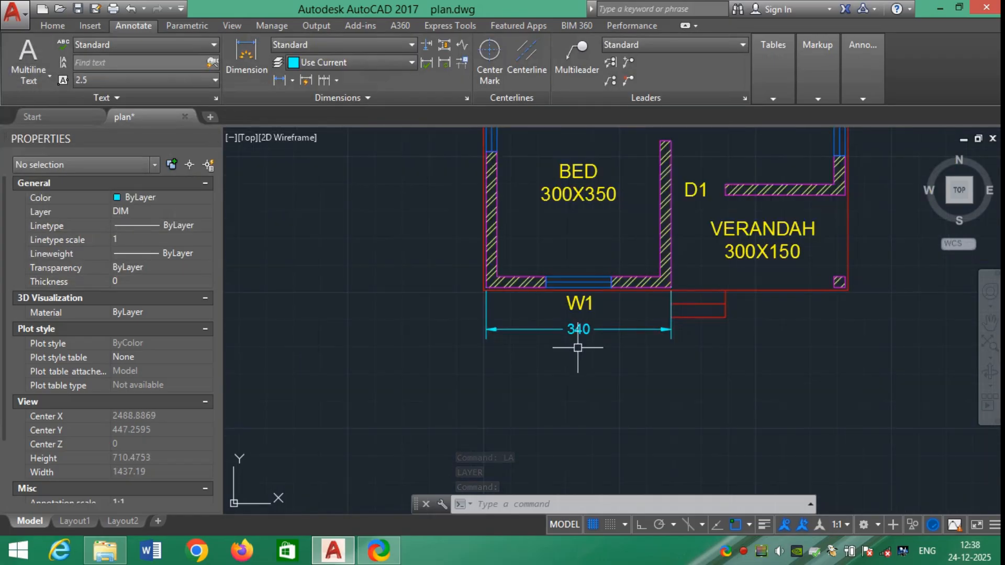
scroll(657, 355, "up", 2)
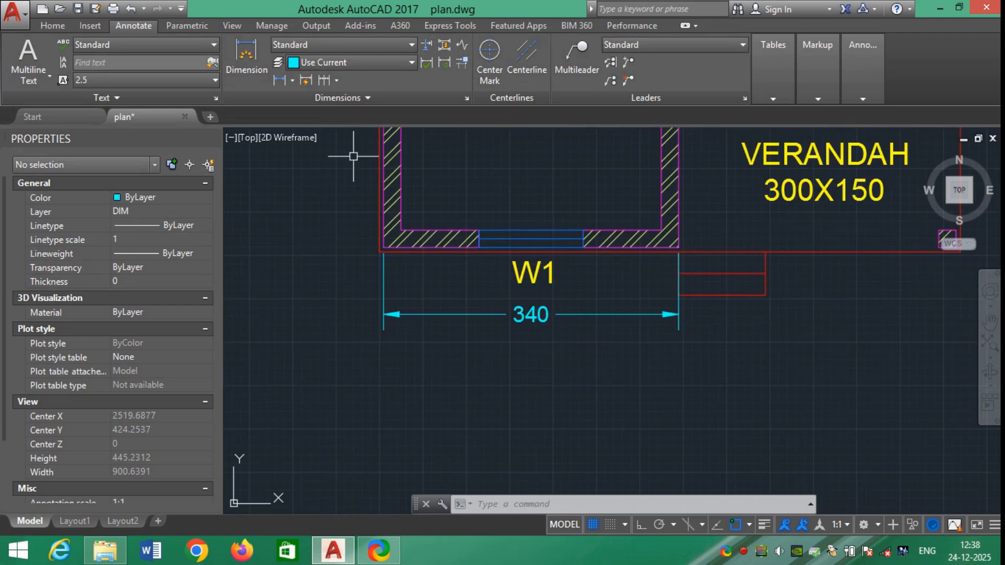
left_click(323, 81)
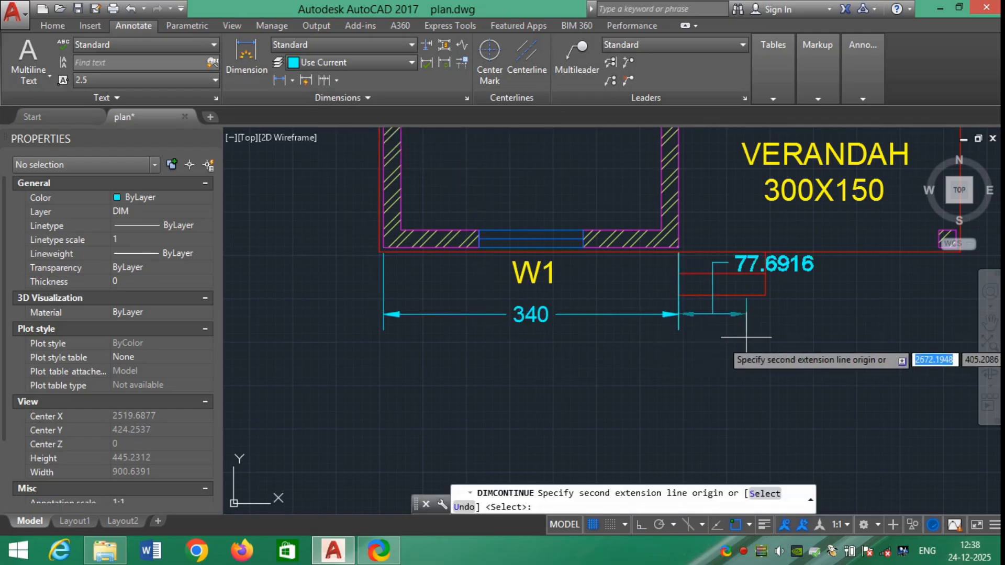
scroll(744, 335, "down", 4)
scroll(449, 321, "up", 4)
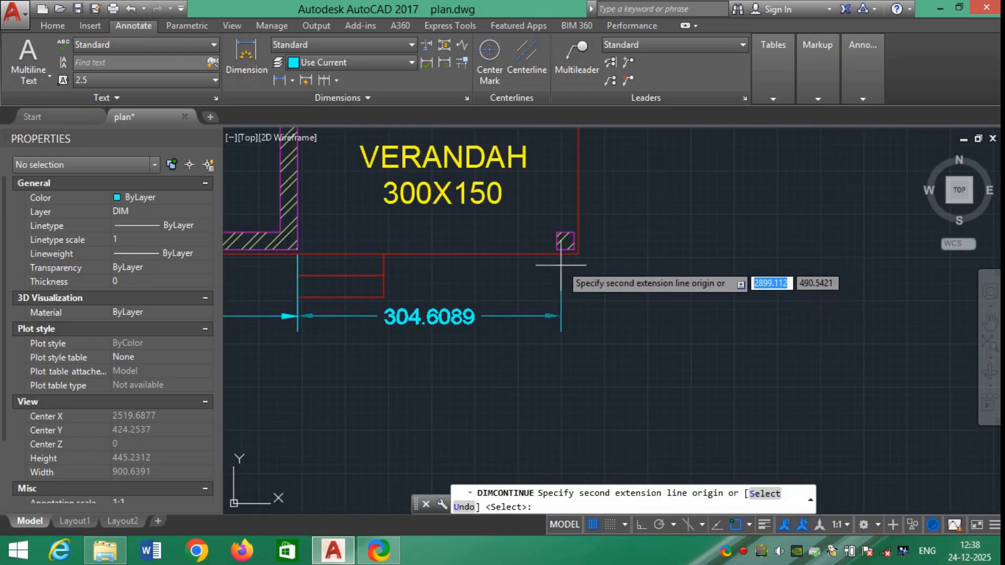
left_click(557, 249)
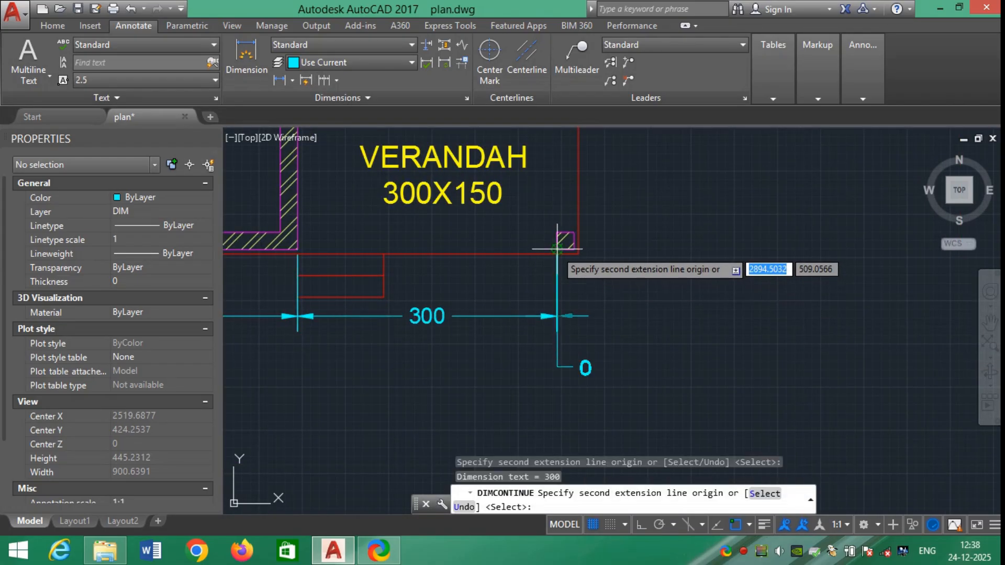
scroll(557, 250, "up", 4)
left_click(600, 250)
scroll(600, 250, "down", 4)
key("Escape")
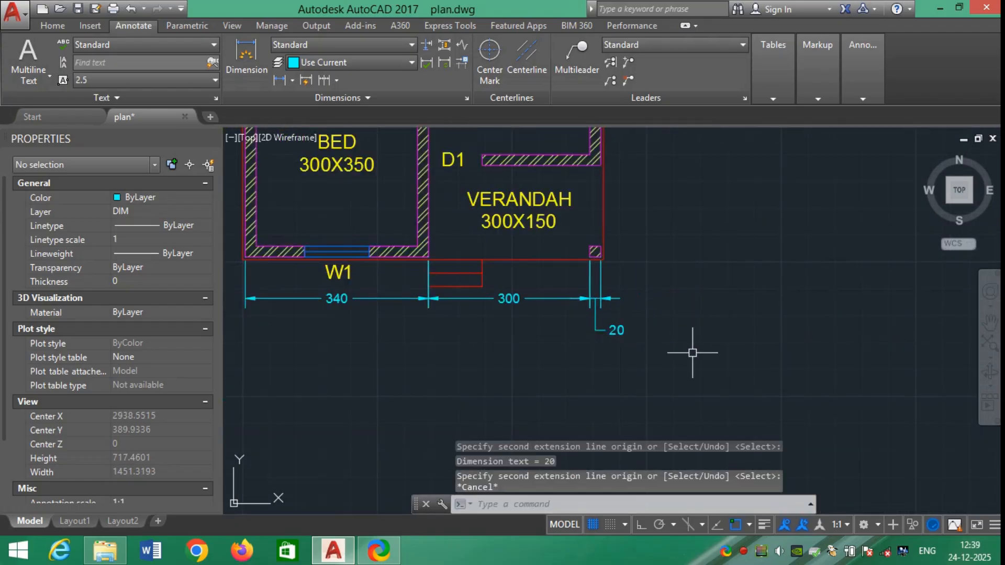
Step: Add a vertical linear dimension from the corner column's lower outer corner to the verandah's upper wall, placing it outside the plan
scroll(693, 359, "down", 2)
left_click(279, 79)
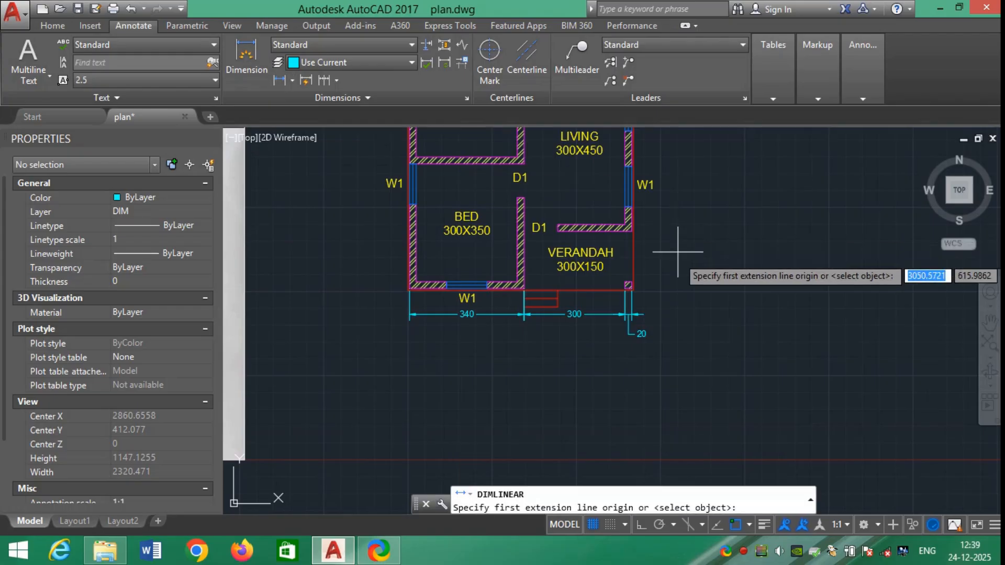
scroll(672, 280, "up", 8)
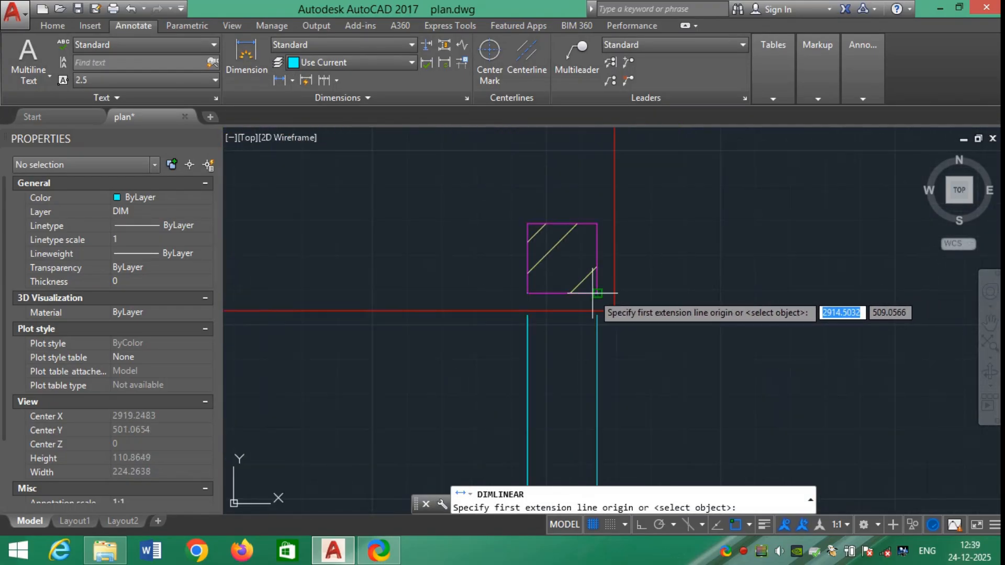
left_click(597, 293)
scroll(602, 278, "down", 4)
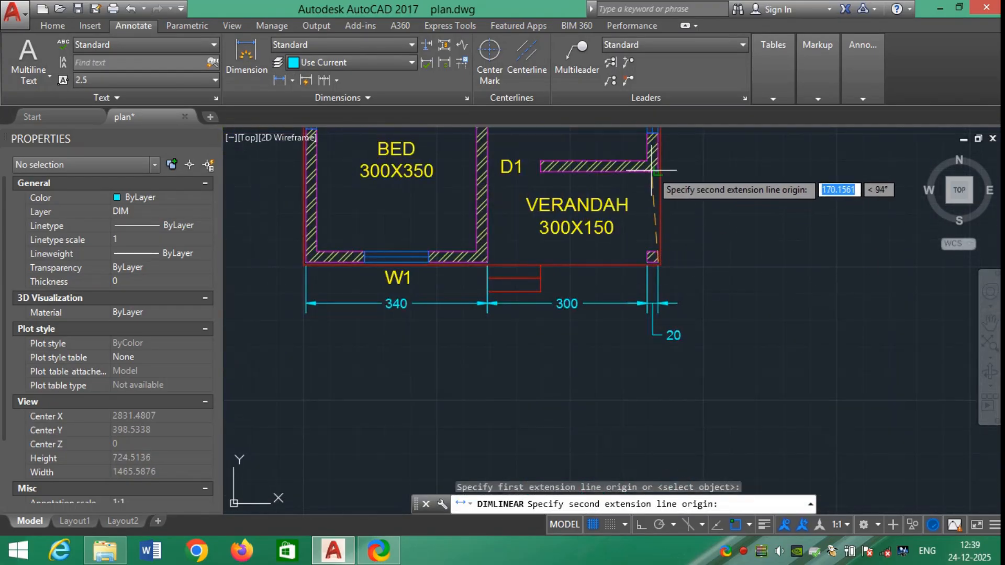
scroll(658, 170, "up", 4)
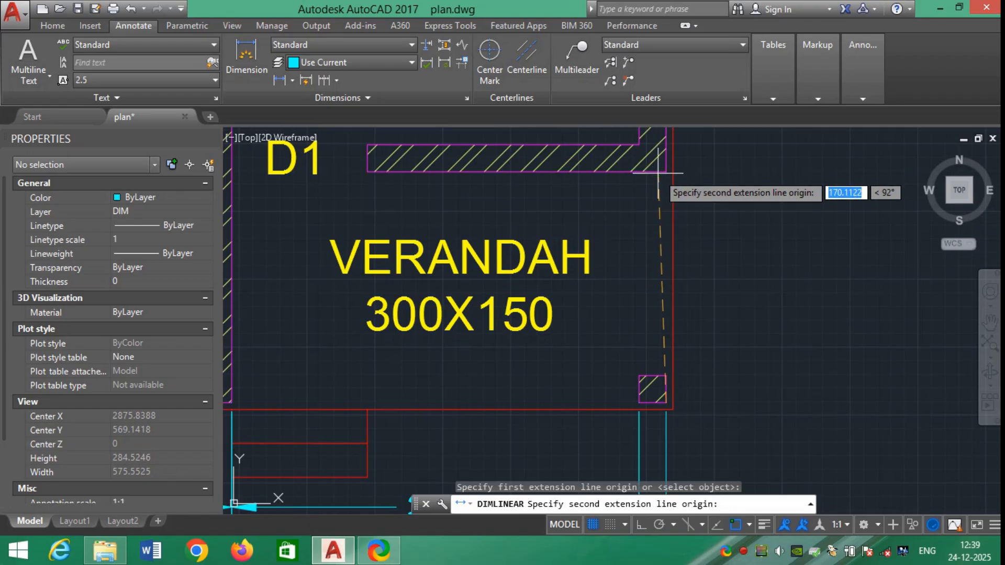
left_click(657, 170)
scroll(656, 183, "down", 4)
scroll(667, 180, "down", 1)
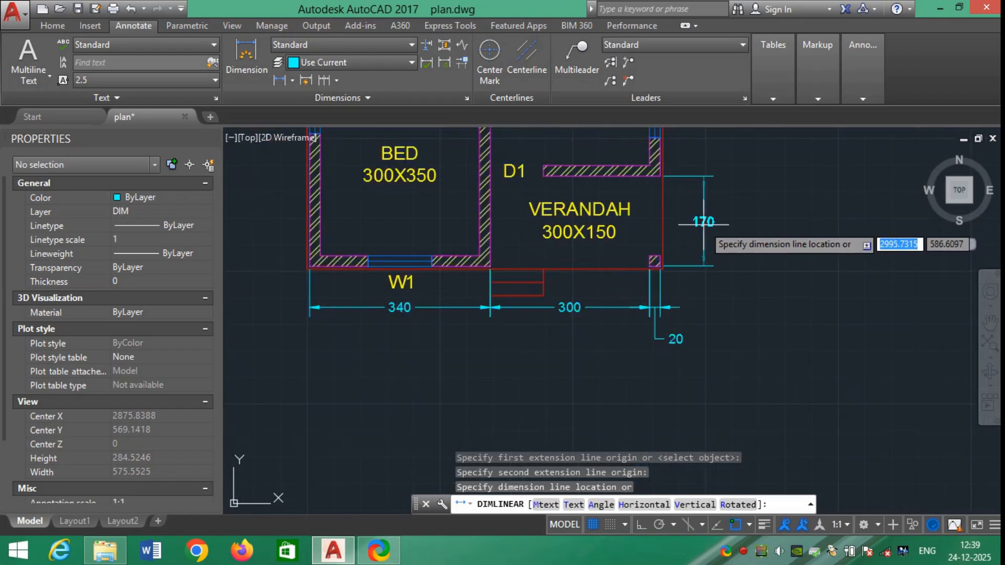
scroll(696, 220, "down", 4)
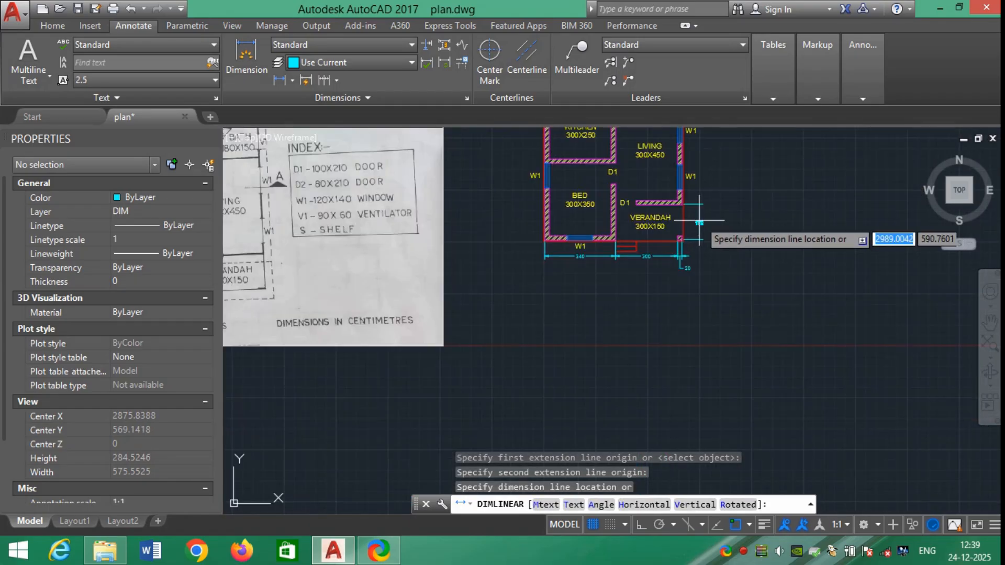
left_click(702, 224)
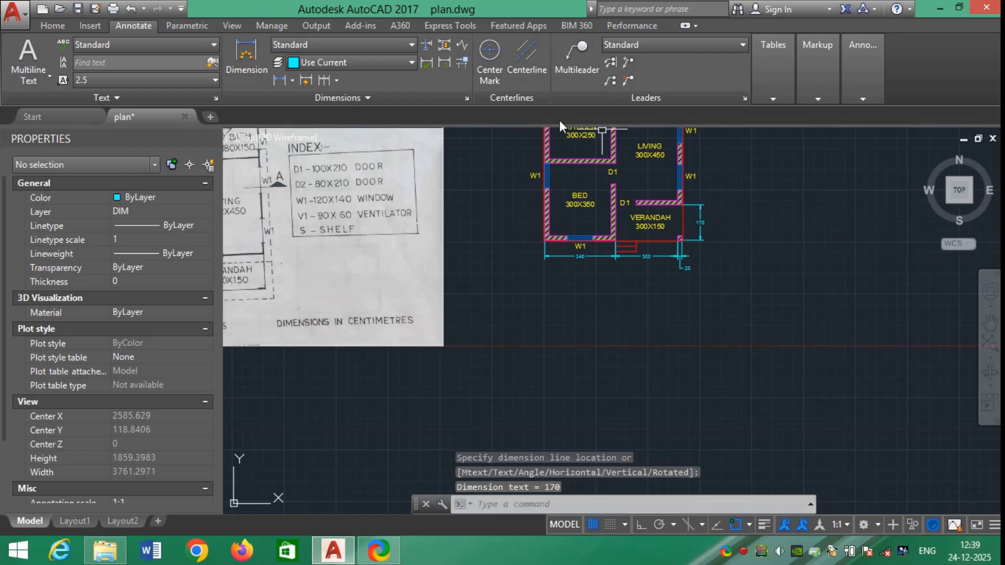
Step: Continue the verandah's vertical dimension up to the outer corner of the WC's upper wall
left_click(325, 82)
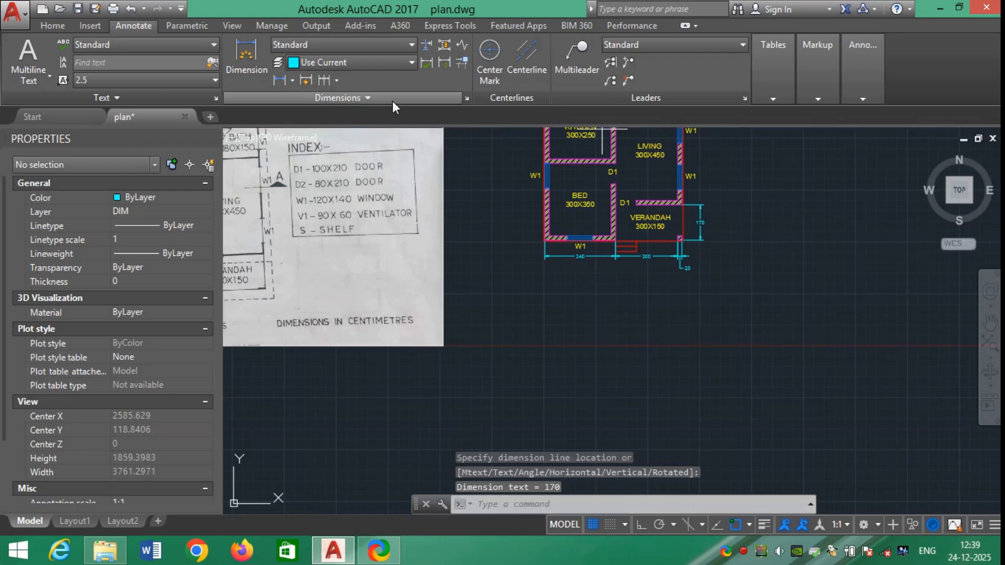
scroll(707, 220, "up", 4)
mouse_move(707, 219)
middle_mouse_down()
mouse_move(734, 287)
mouse_move(696, 439)
middle_mouse_up()
scroll(675, 280, "down", 3)
scroll(628, 236, "up", 8)
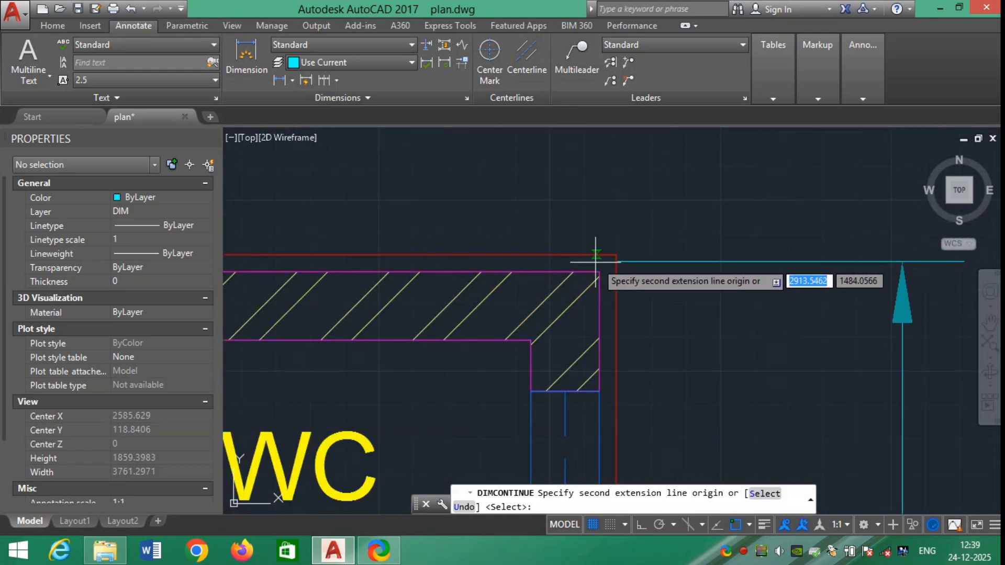
left_click(616, 255)
scroll(701, 248, "down", 4)
key("Escape")
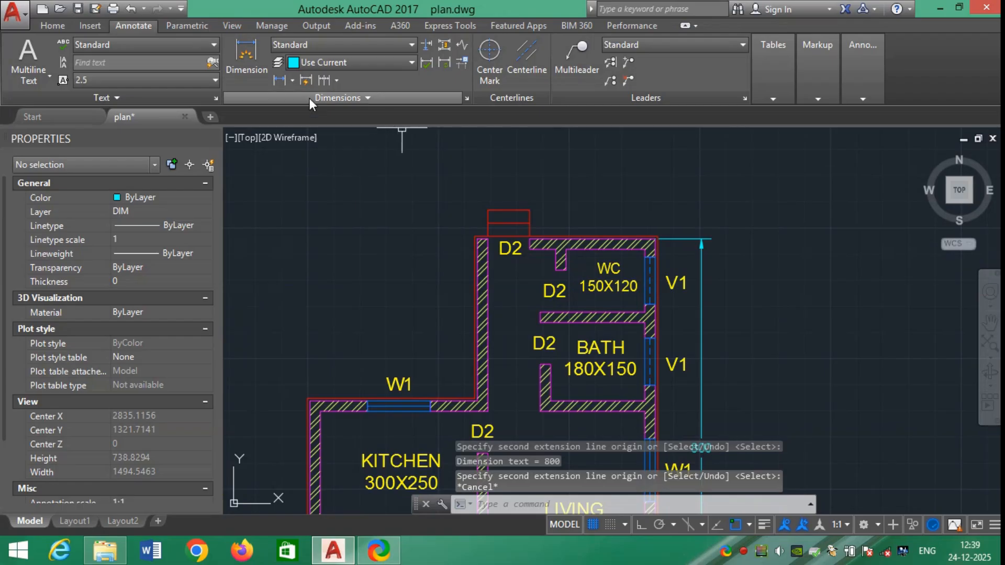
Step: Add a horizontal linear dimension along the upper wall from the WC's outer corner to the outer wall corner beside the D2 entrance
left_click(280, 81)
scroll(616, 223, "up", 3)
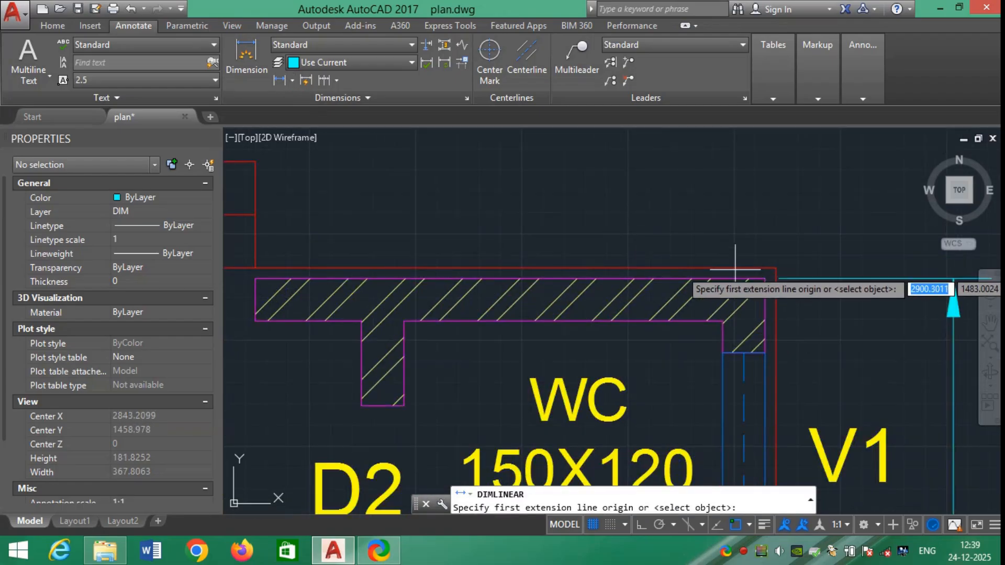
left_click(774, 273)
scroll(598, 231, "down", 2)
scroll(520, 218, "up", 3)
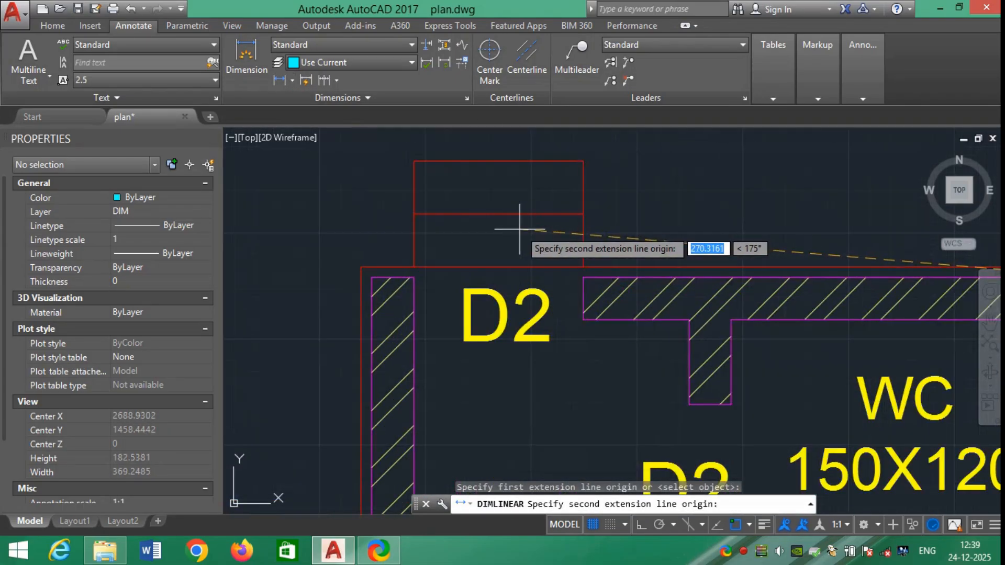
left_click(371, 277)
scroll(654, 231, "down", 6)
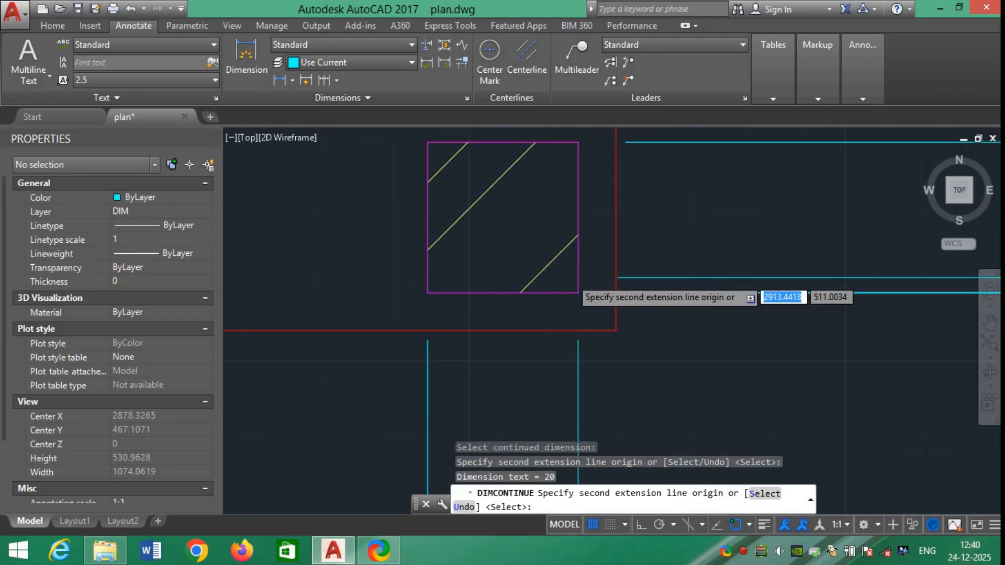
Step: End the continued vertical dimensioning at the verandah's corner column
scroll(589, 293, "down", 8)
key("Escape")
scroll(778, 333, "down", 2)
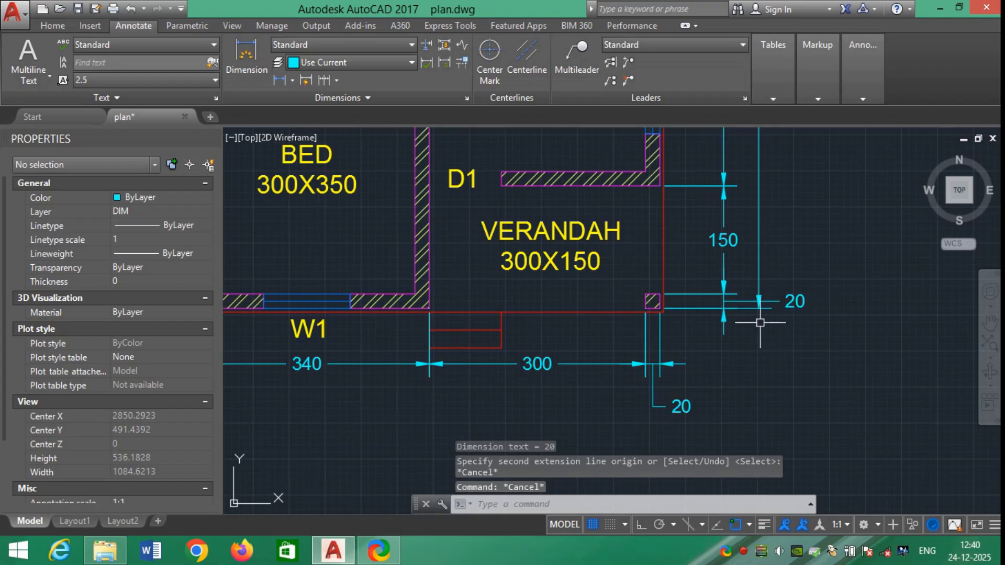
scroll(795, 313, "up", 4)
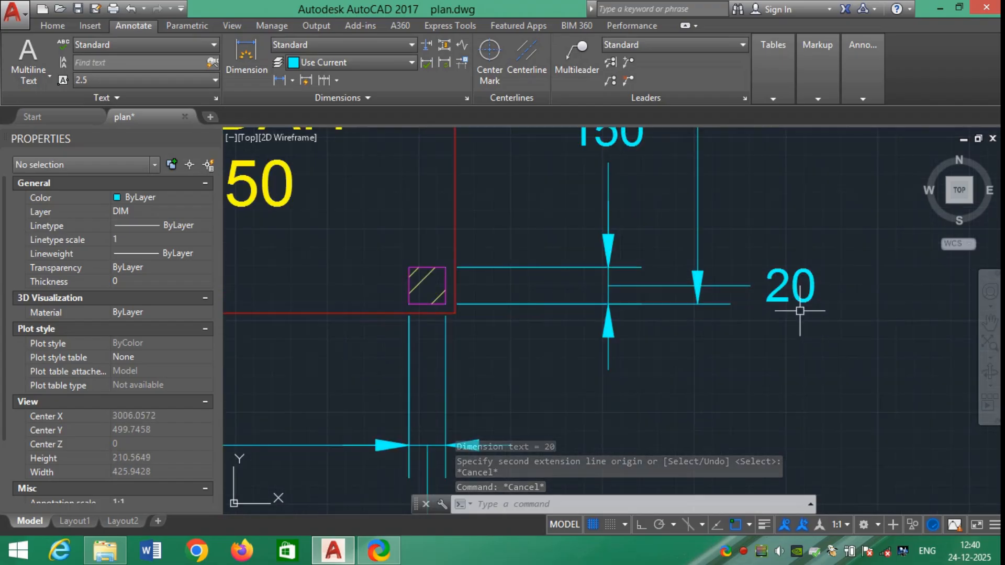
Step: Move the text of the corner column's vertical dimension, together with its dimension line, to just below the column's extension lines
left_click(786, 282)
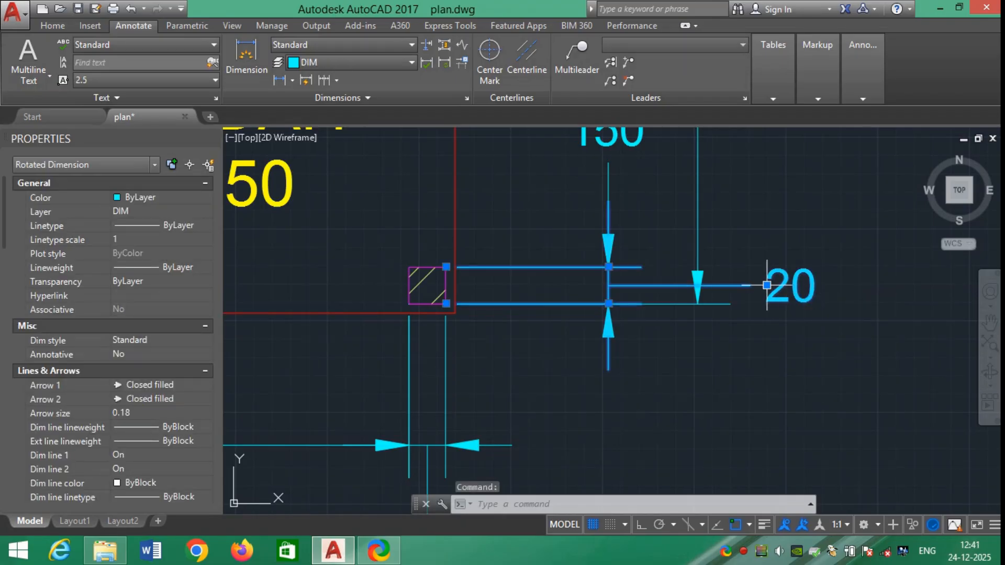
mouse_move(768, 286)
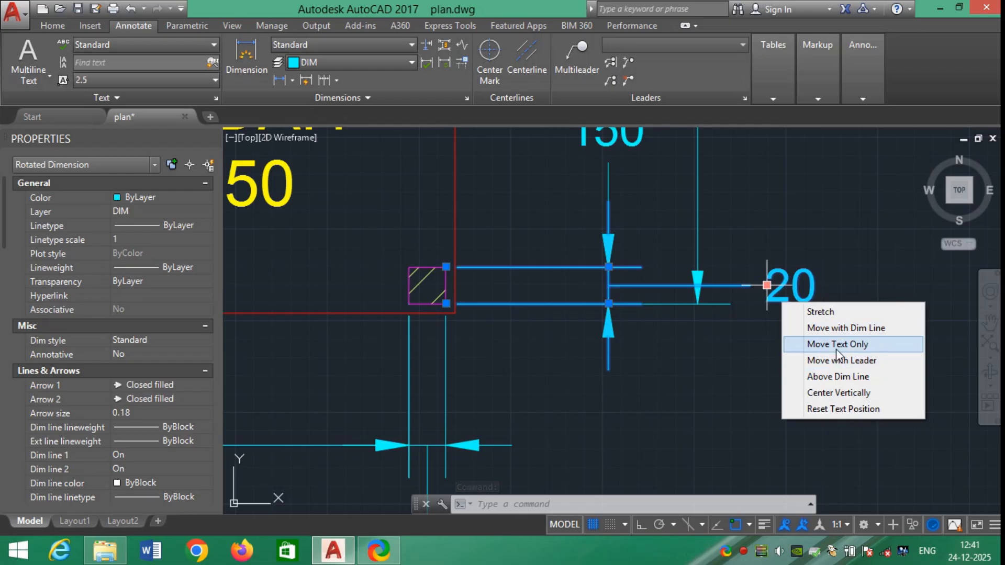
left_click(837, 332)
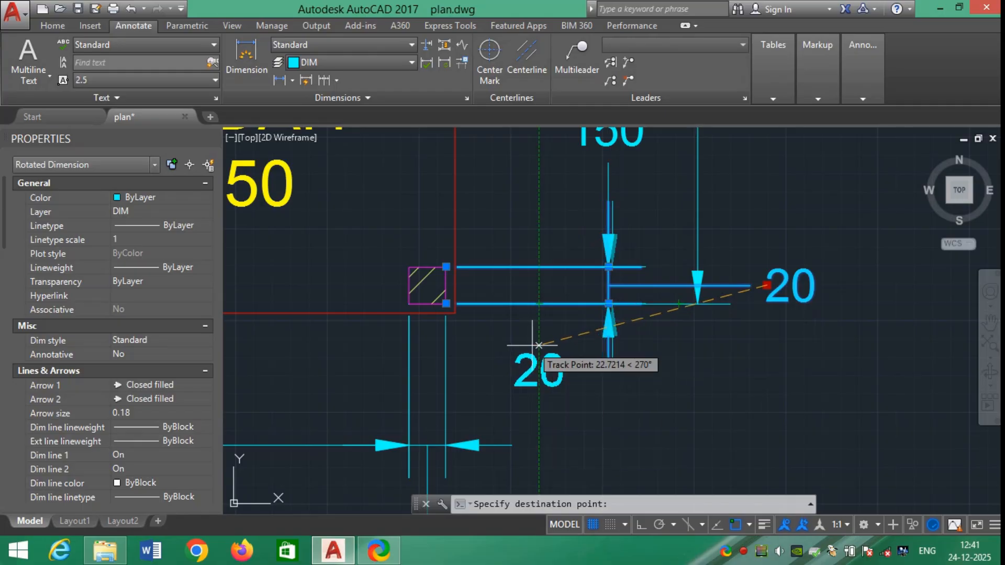
left_click(539, 370)
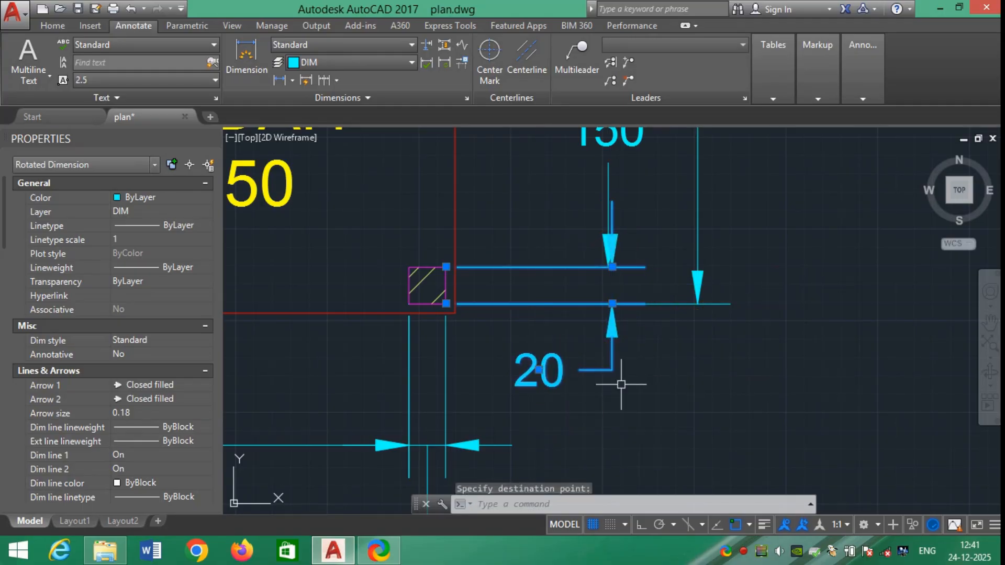
Step: Stretch the column's vertical dimension line back into alignment with the verandah's vertical dimension line directly above it
scroll(626, 264, "up", 4)
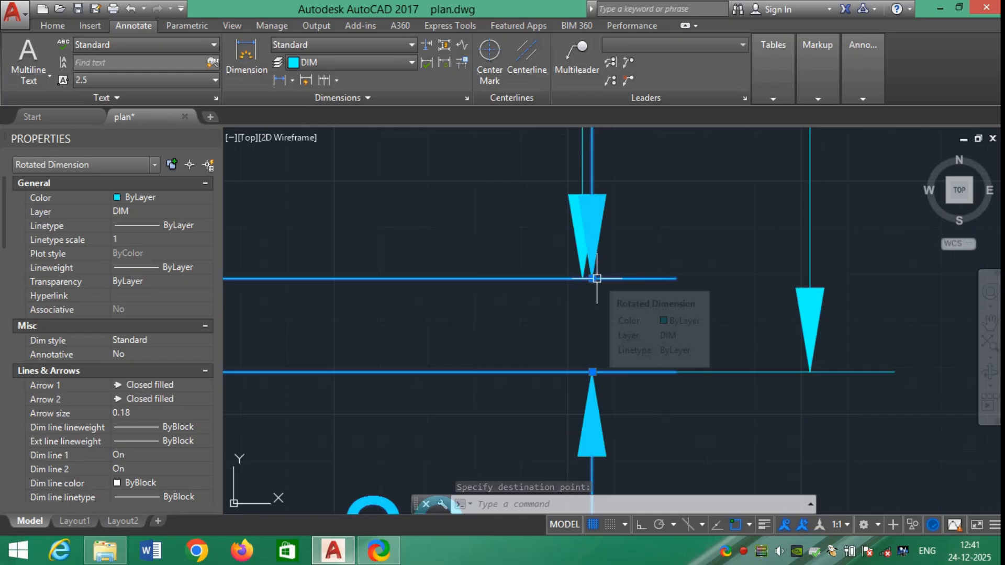
left_click(593, 278)
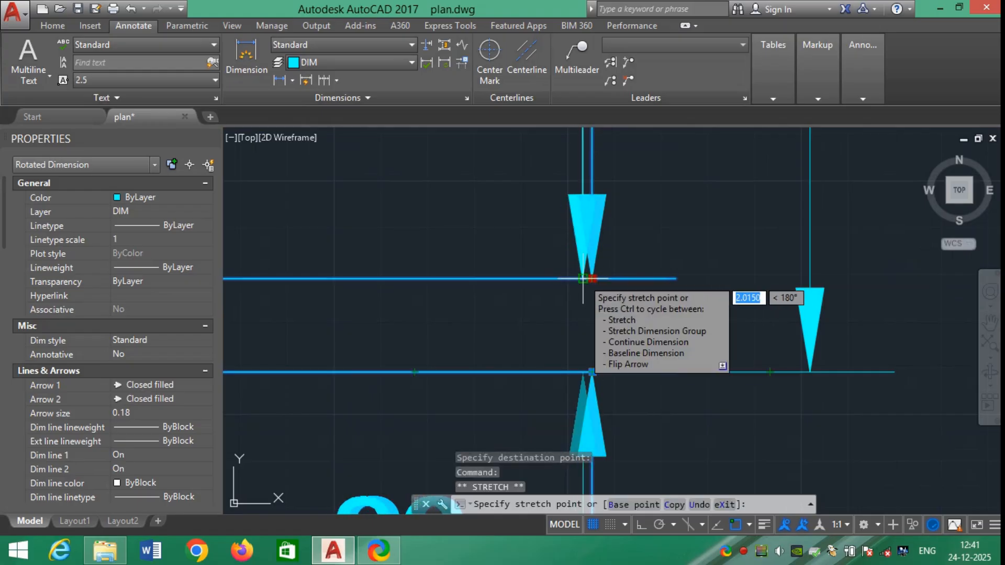
left_click(576, 278)
scroll(733, 267, "down", 5)
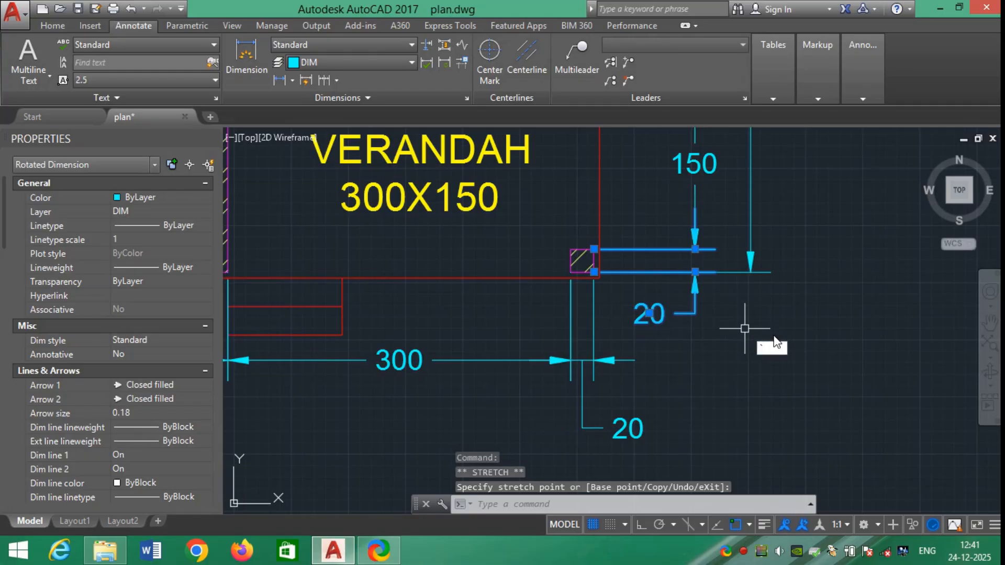
key("Escape")
key("Escape")
key("Escape")
scroll(819, 326, "down", 6)
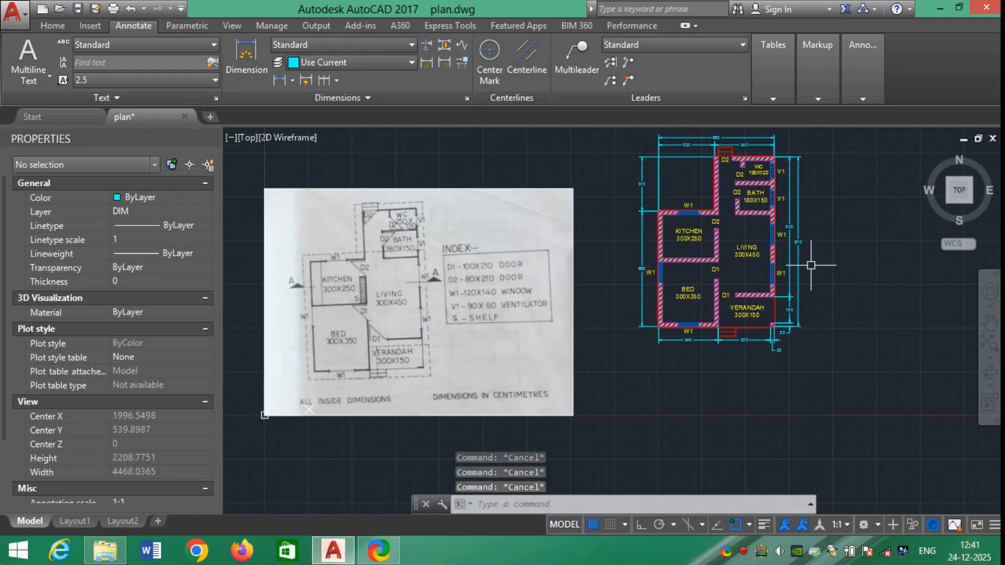
Step: Modify the Standard dimension style so that its extension lines have an offset from origin of 0.1
middle_click_drag(812, 237, 802, 293)
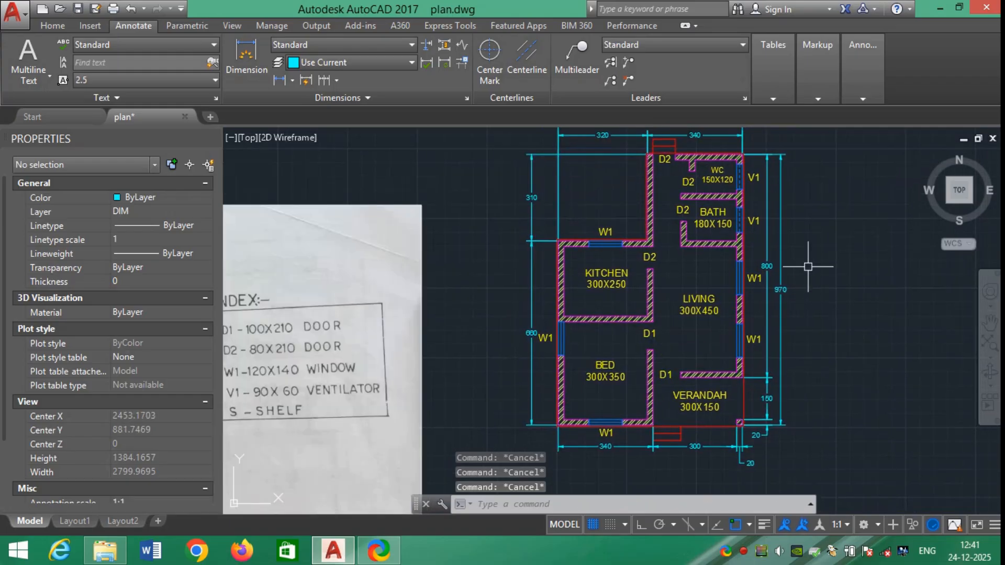
scroll(638, 148, "up", 4)
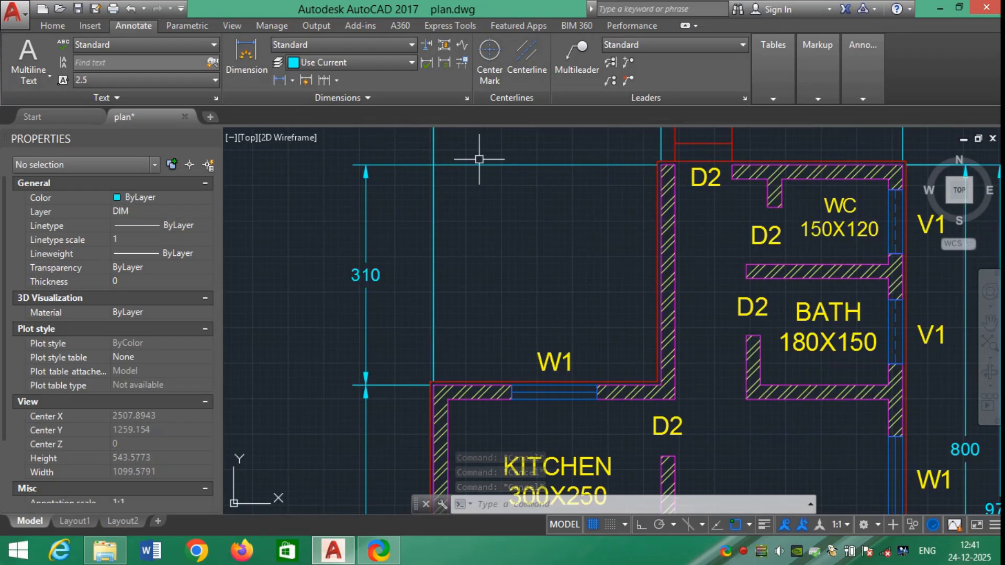
scroll(600, 297, "down", 2)
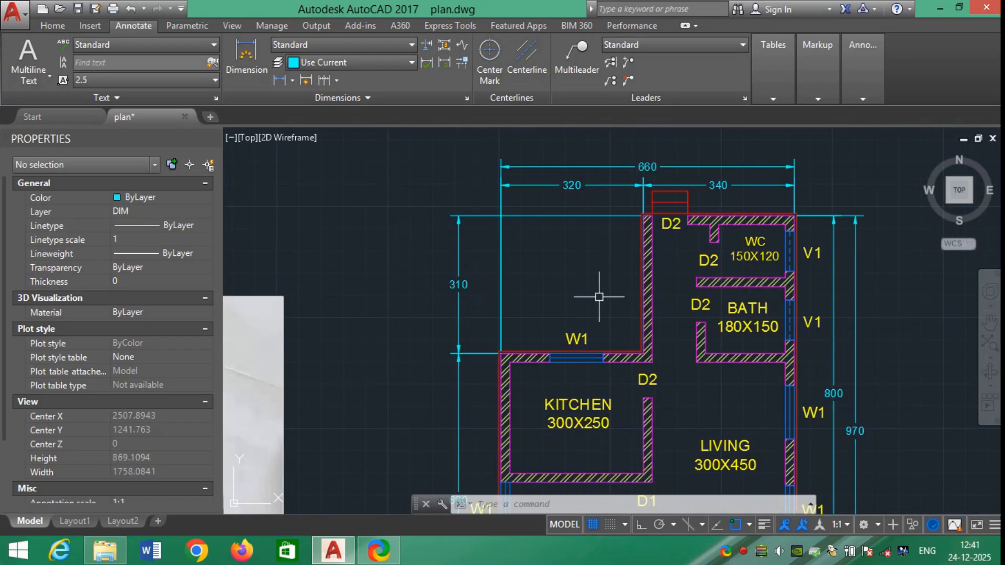
scroll(599, 297, "down", 4)
type("D")
key("Return")
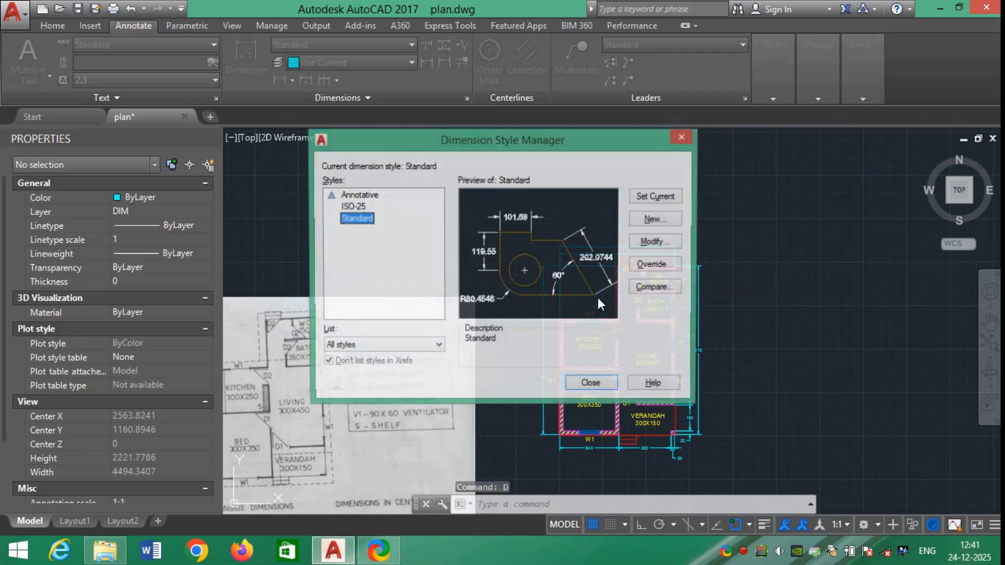
left_click(657, 242)
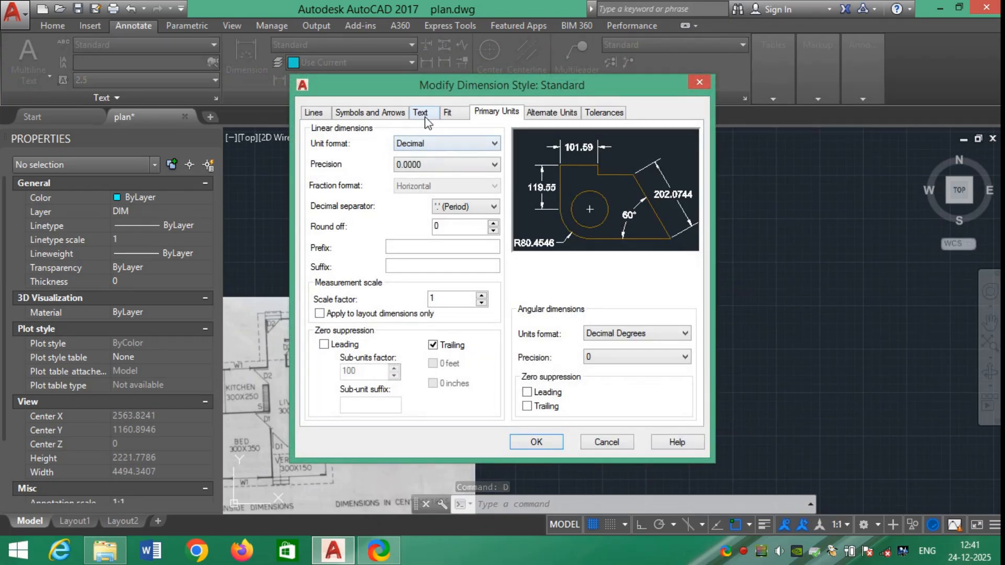
left_click(315, 112)
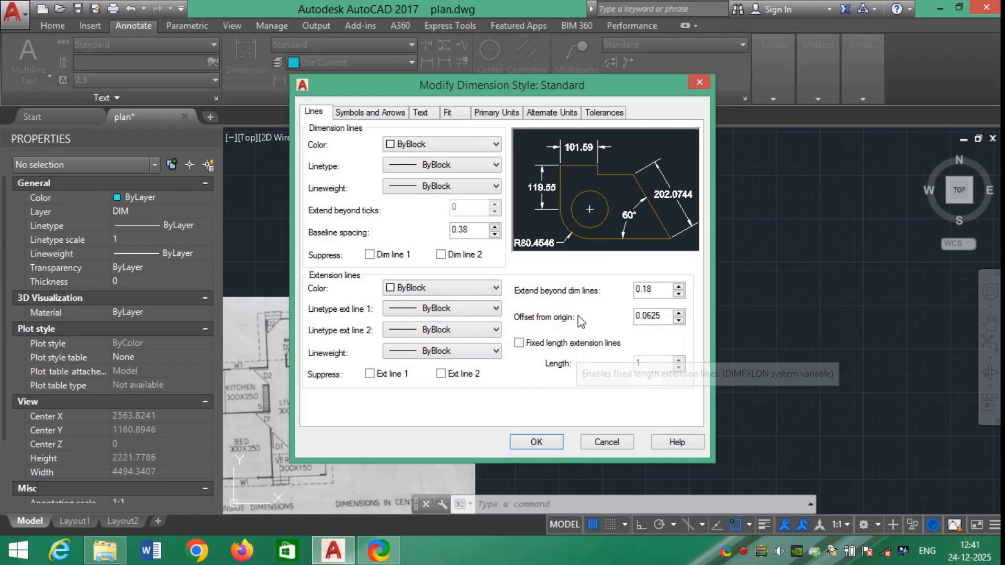
double_click(666, 318)
type(".1")
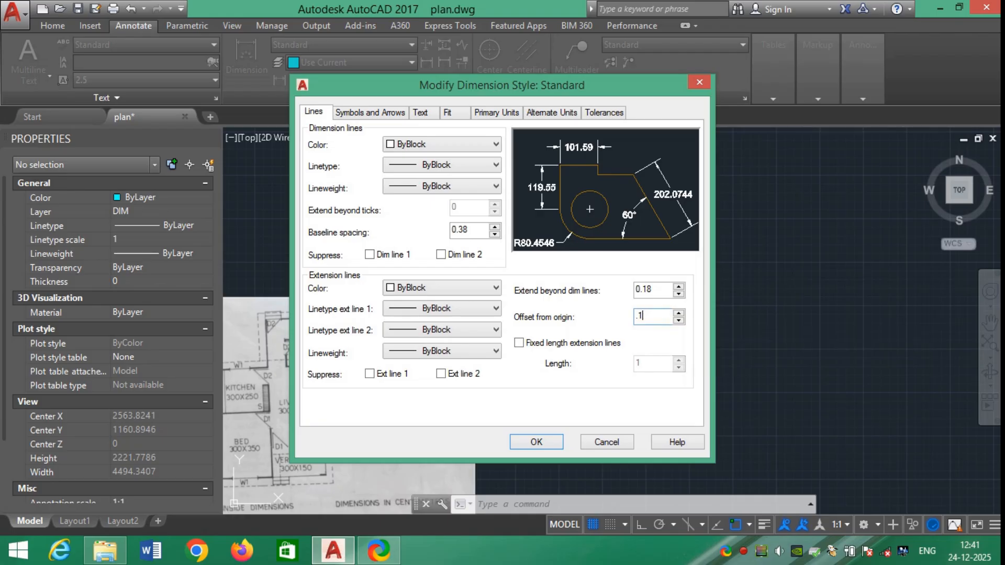
left_click(530, 441)
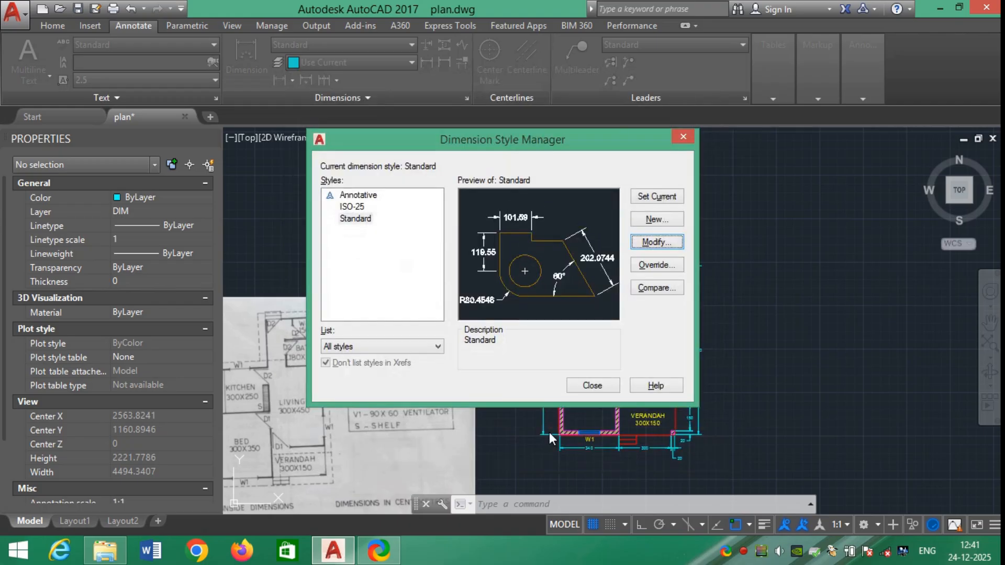
left_click(597, 387)
Step: Set the extension lines' offset from origin to 0.2 in the Standard dimension style
scroll(673, 273, "up", 4)
scroll(676, 269, "up", 4)
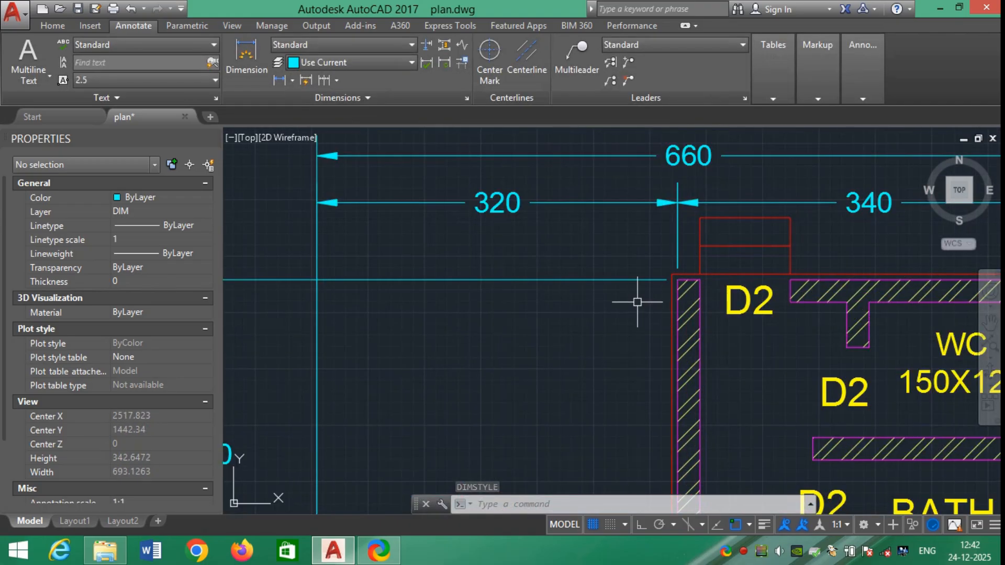
key("Return")
left_click(658, 243)
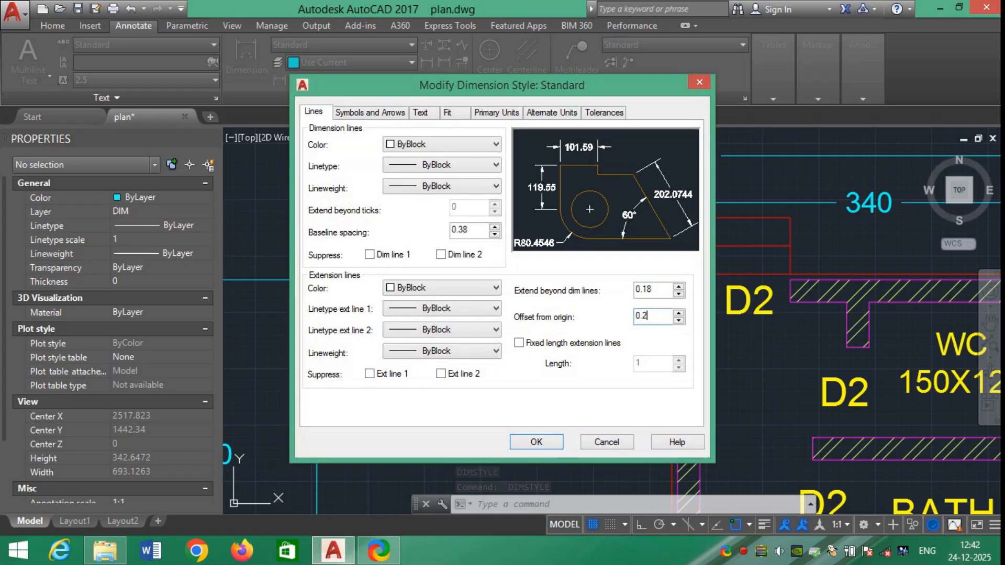
left_click_drag(598, 93, 542, 67)
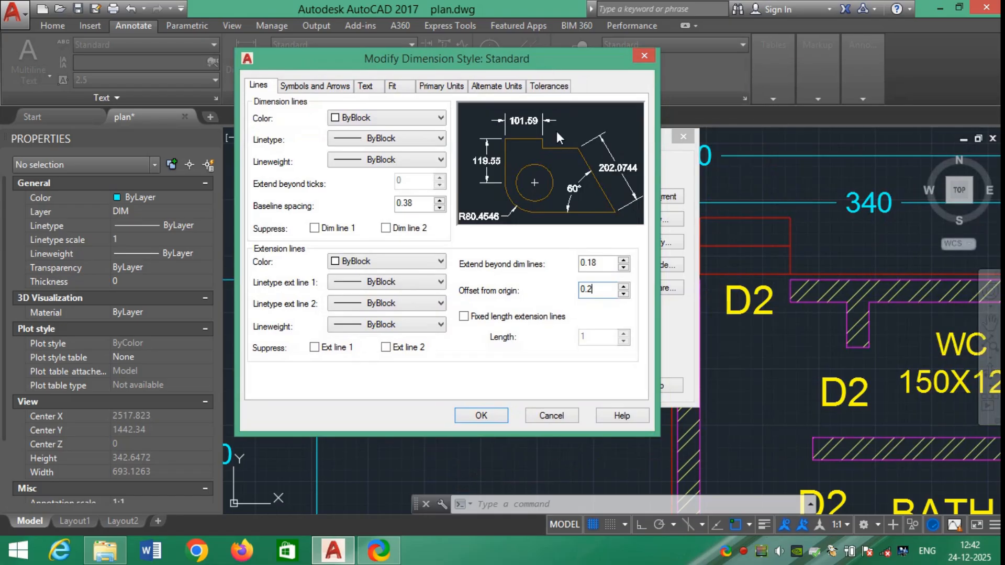
left_click(492, 413)
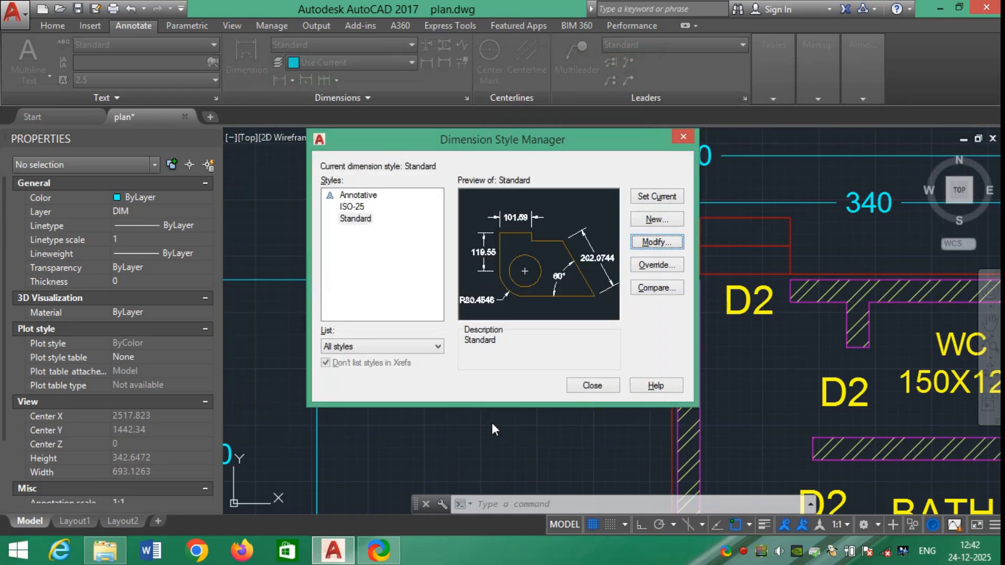
left_click(597, 383)
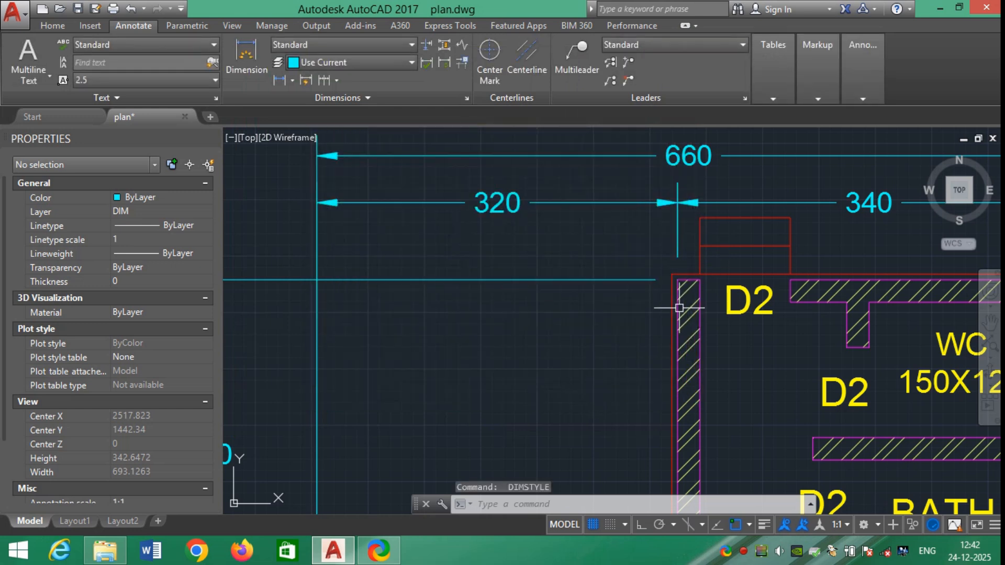
scroll(673, 299, "down", 3)
key("Return")
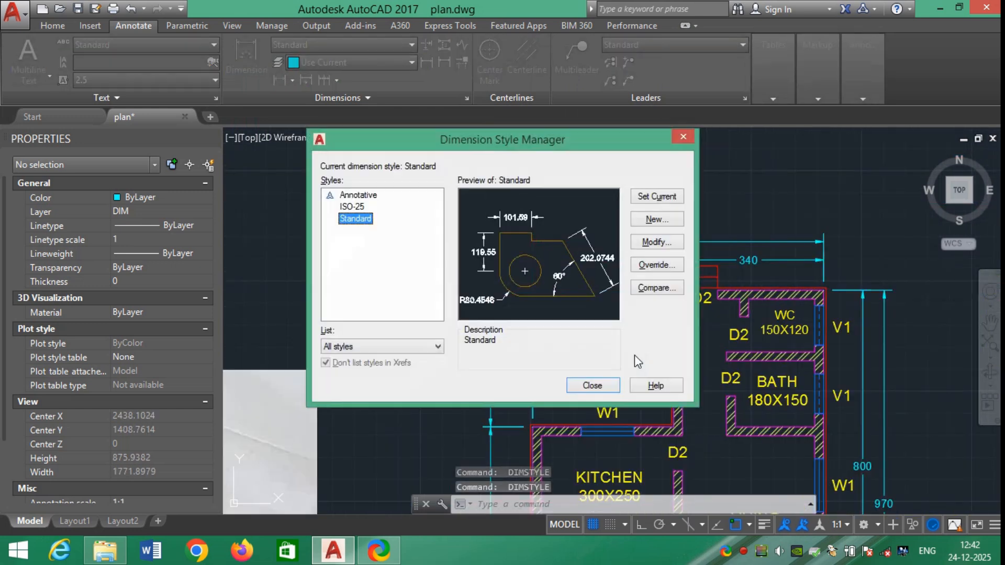
key("Escape")
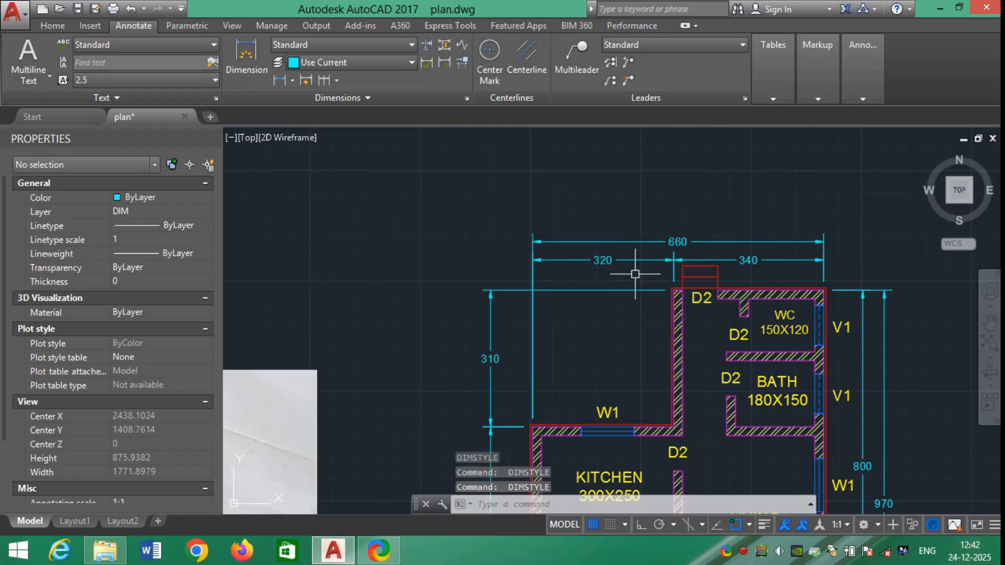
Step: Enable fixed length extension lines in the Standard dimension style and set their length to 0.5
scroll(648, 249, "up", 3)
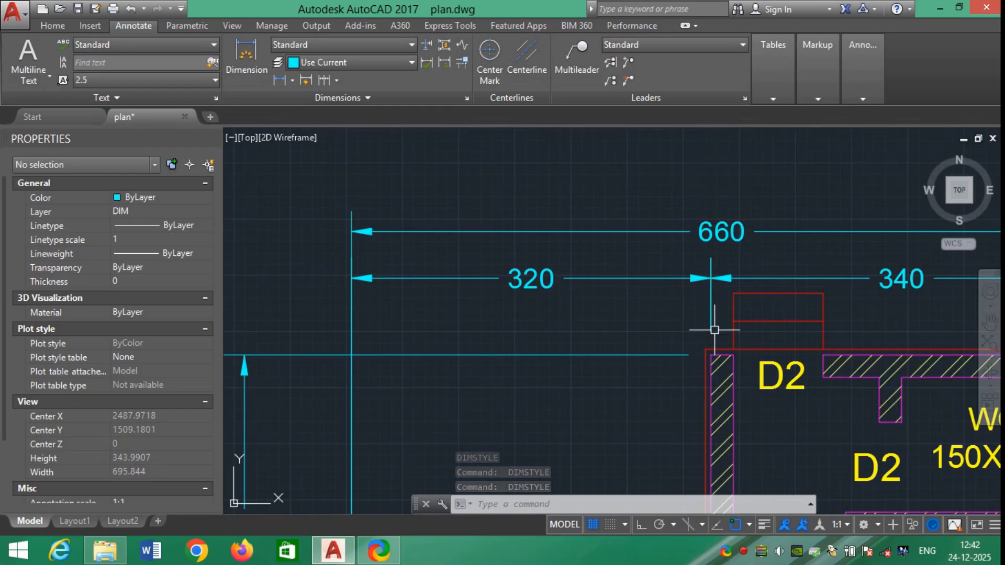
scroll(685, 323, "down", 2)
key("Return")
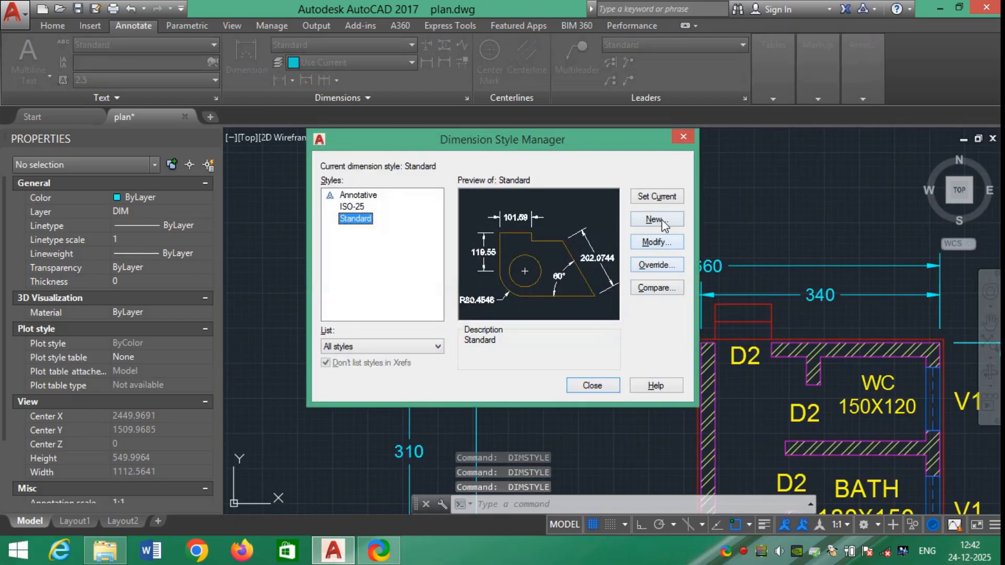
left_click(661, 243)
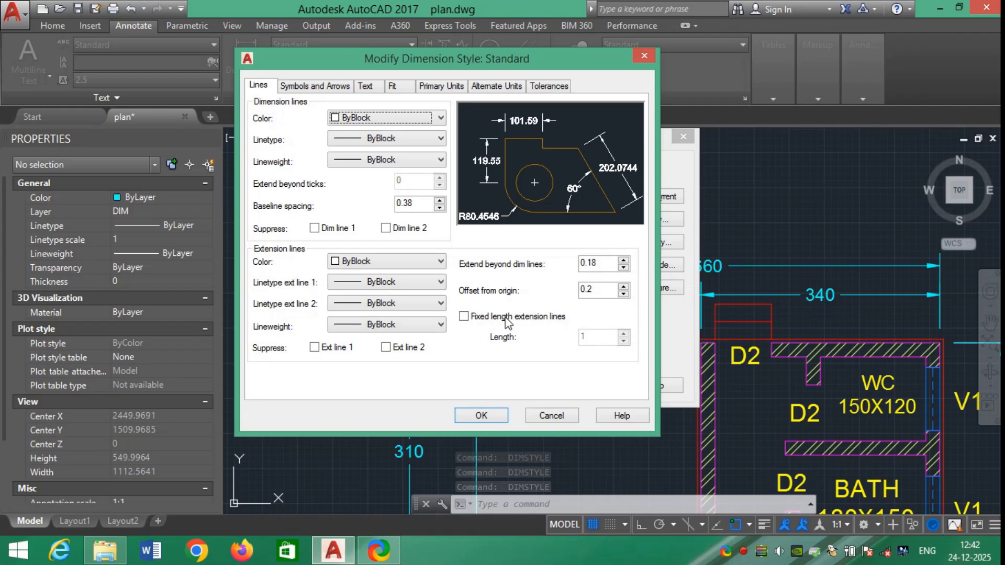
left_click(464, 316)
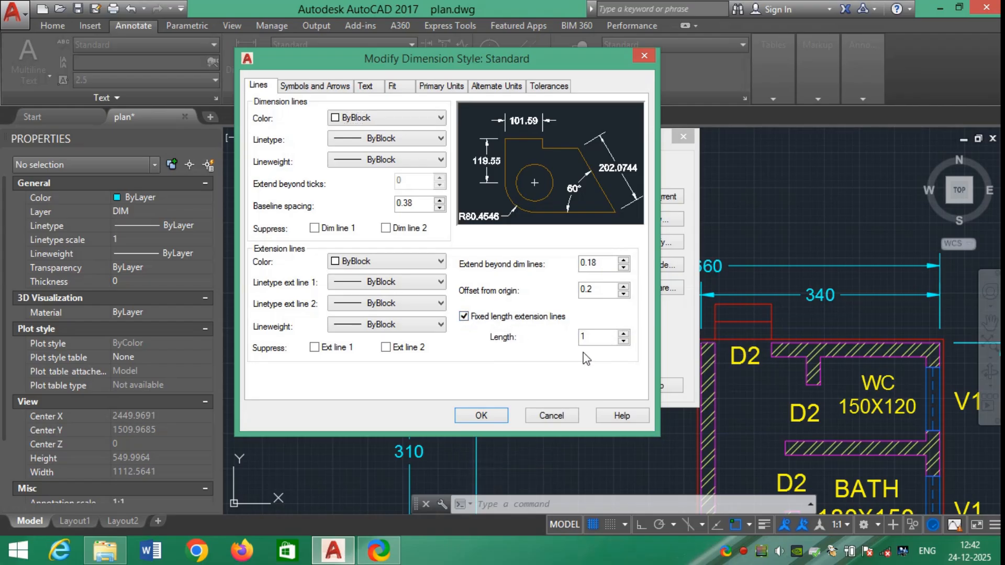
double_click(590, 337)
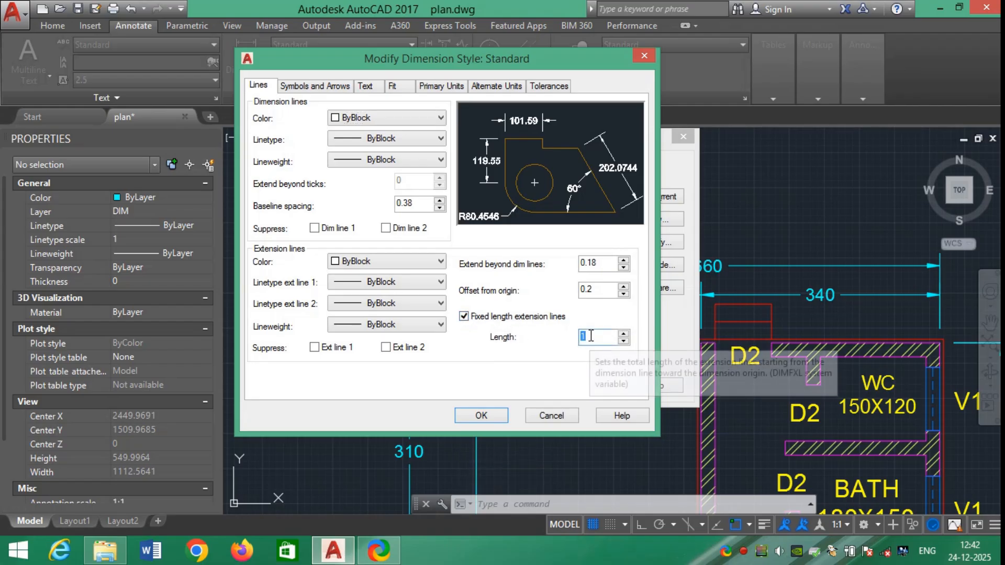
type(".5")
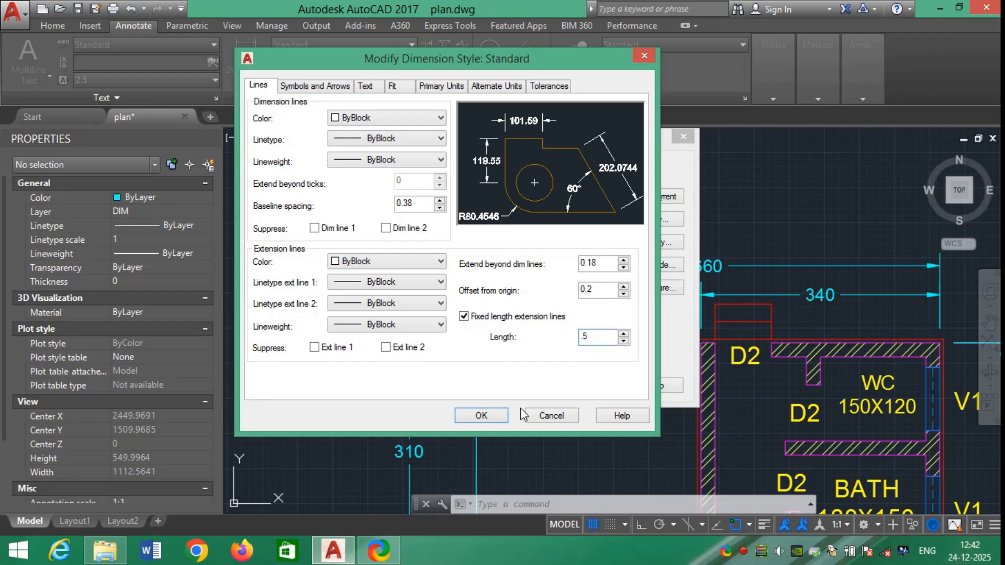
left_click(499, 416)
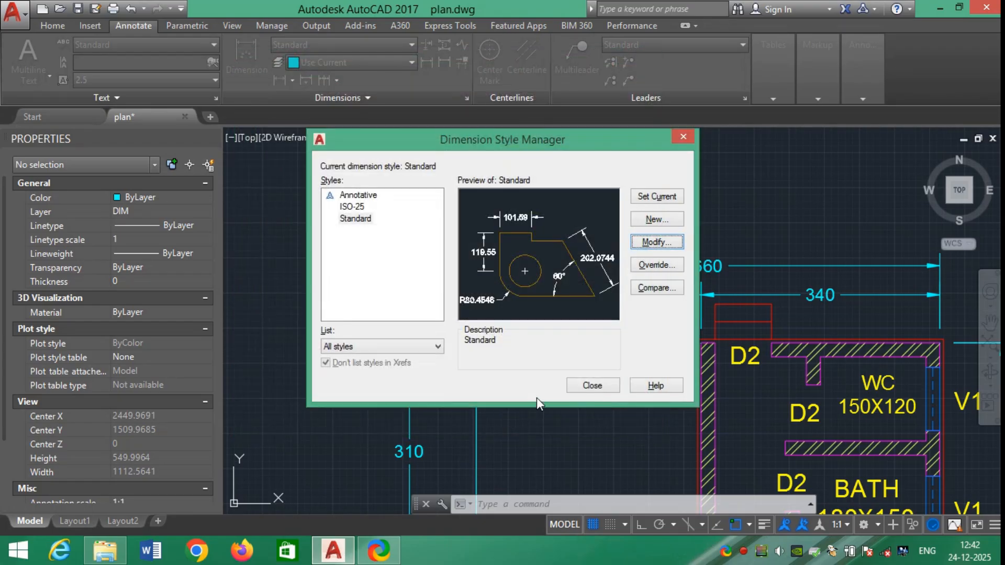
left_click(593, 387)
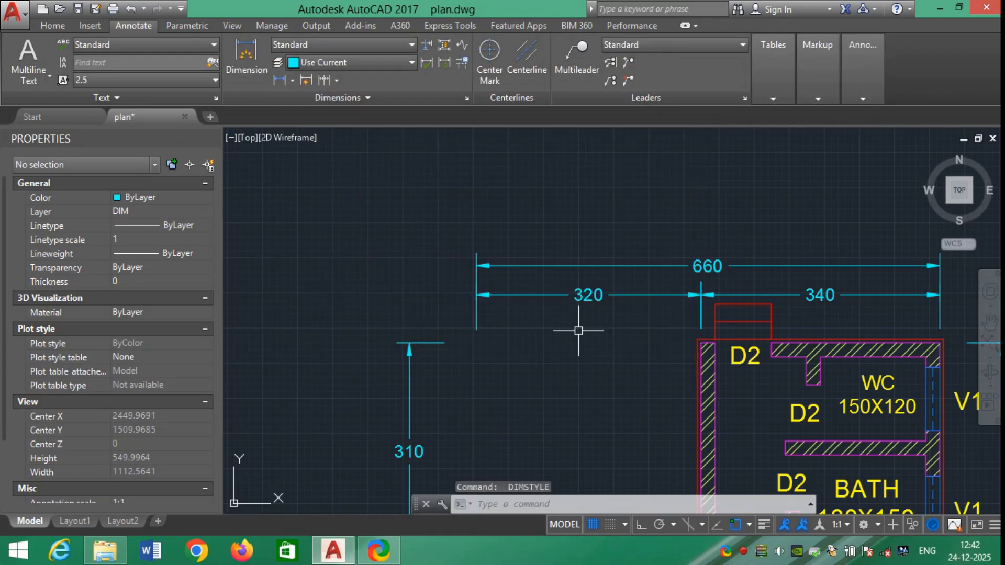
Step: Set the length of the fixed length extension lines to 0.3 in the Standard dimension style
key("Return")
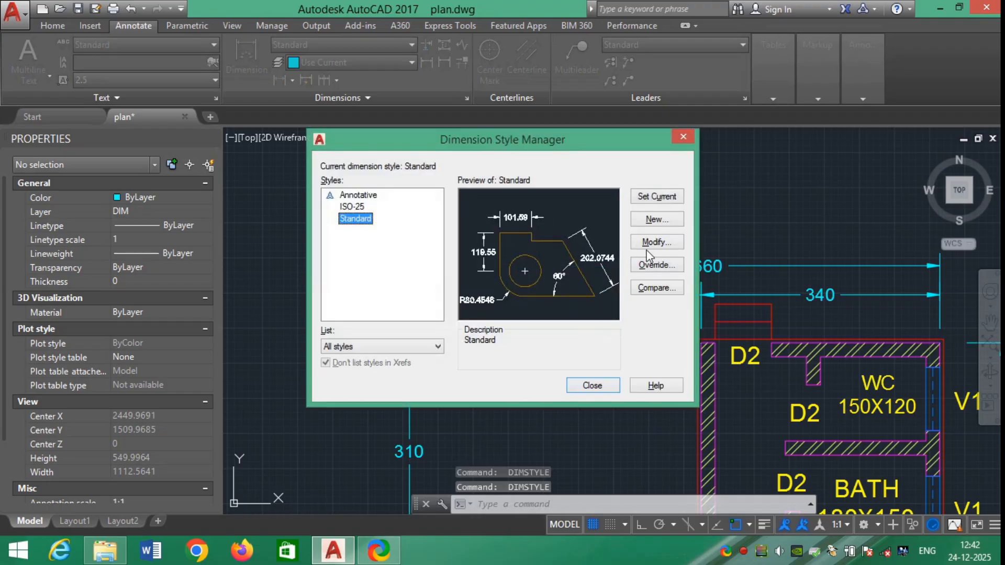
left_click(649, 243)
left_click(591, 338)
key("BackSpace")
type("3")
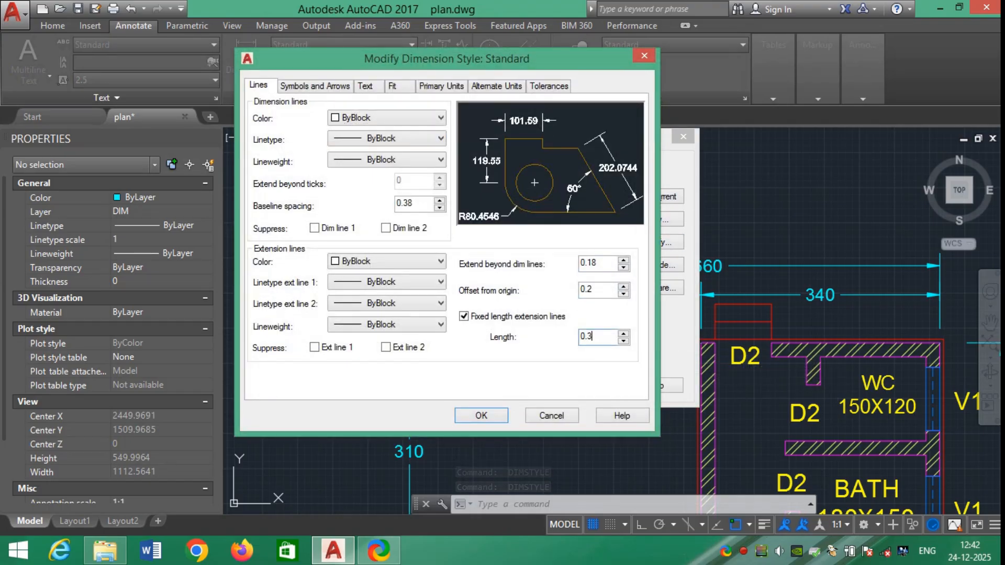
left_click(497, 416)
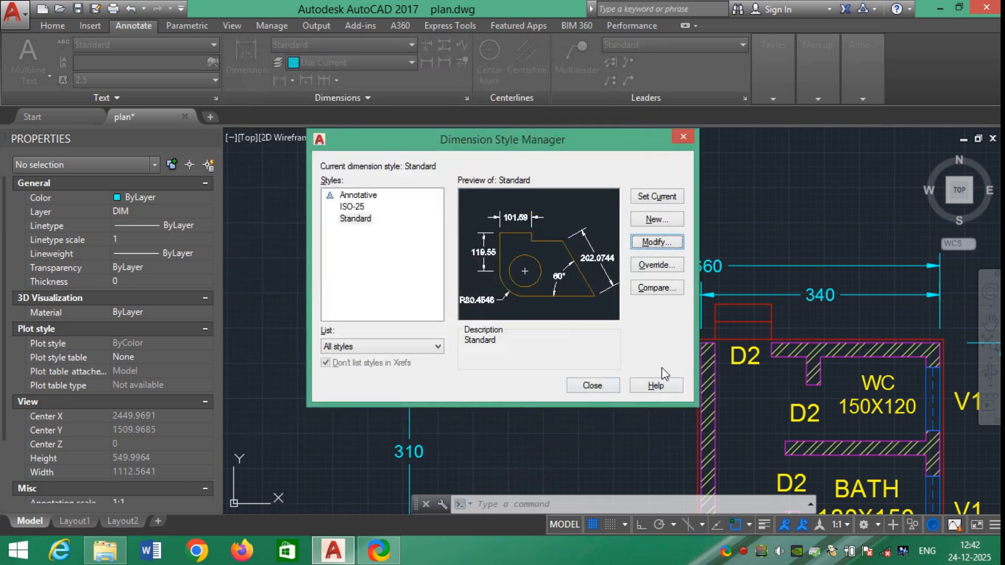
left_click(593, 386)
scroll(583, 298, "down", 5)
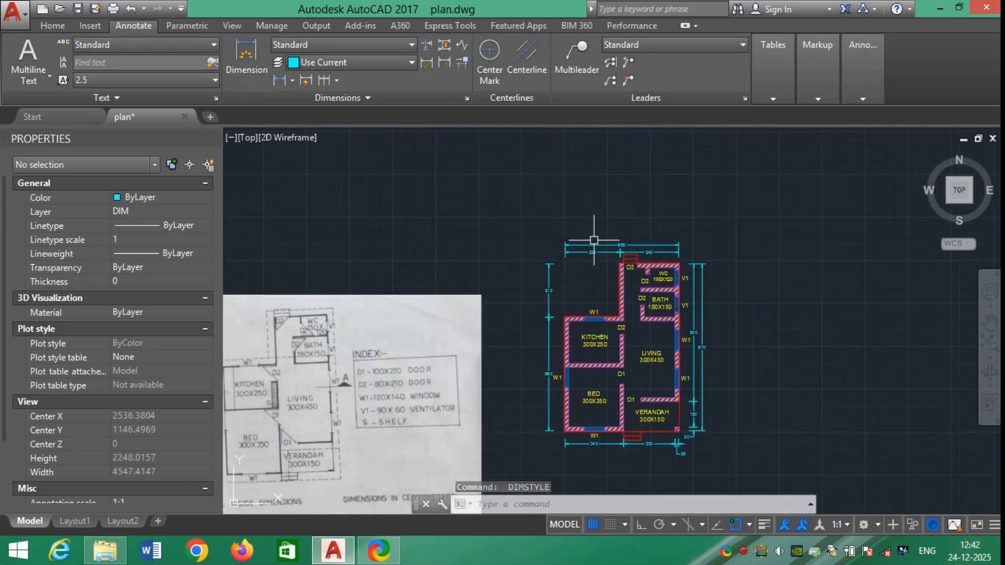
Step: Examine the outer dimensions and their shortened extension lines around the floor plan
scroll(722, 445, "up", 5)
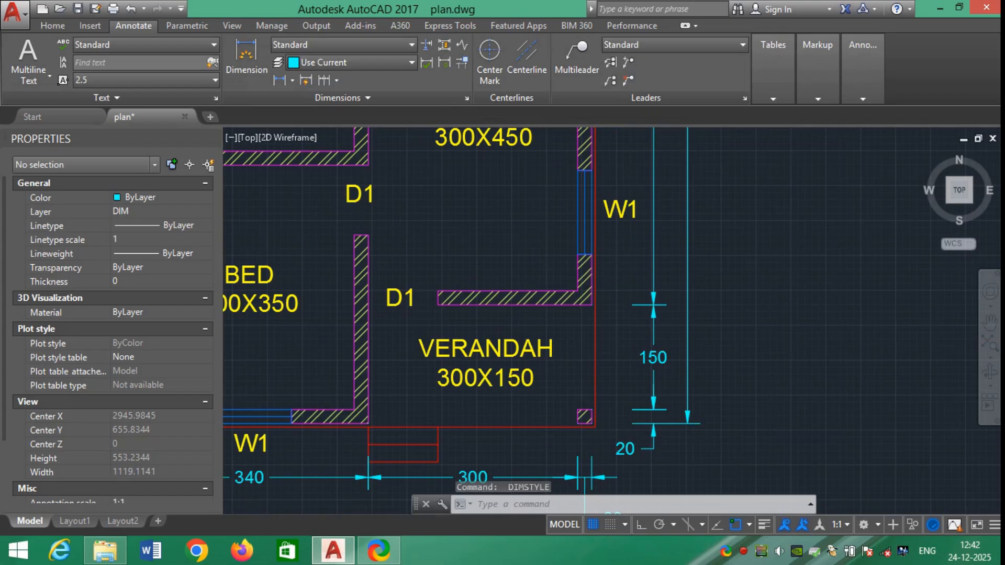
scroll(763, 359, "down", 2)
scroll(607, 366, "down", 2)
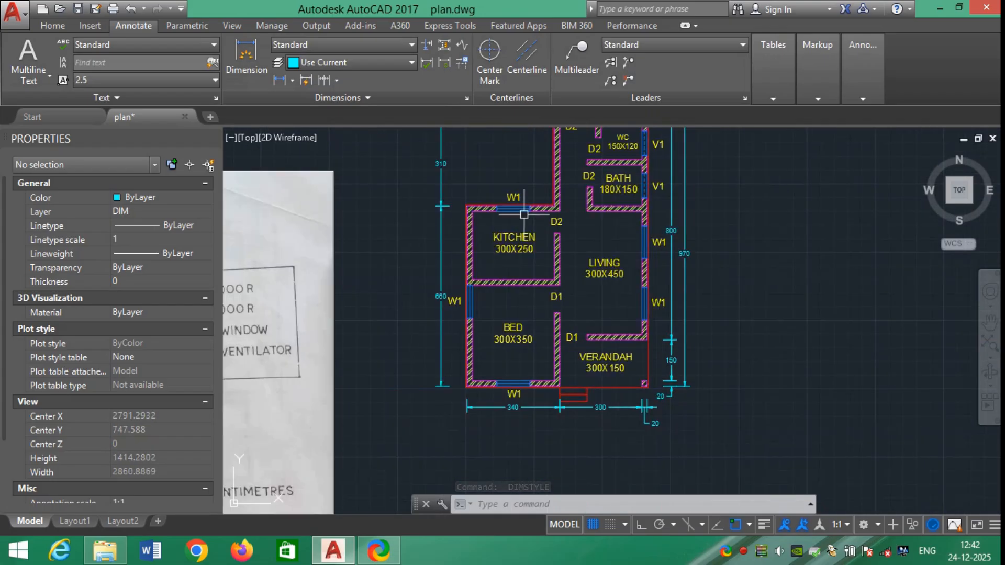
scroll(515, 175, "down", 1)
scroll(592, 266, "up", 3)
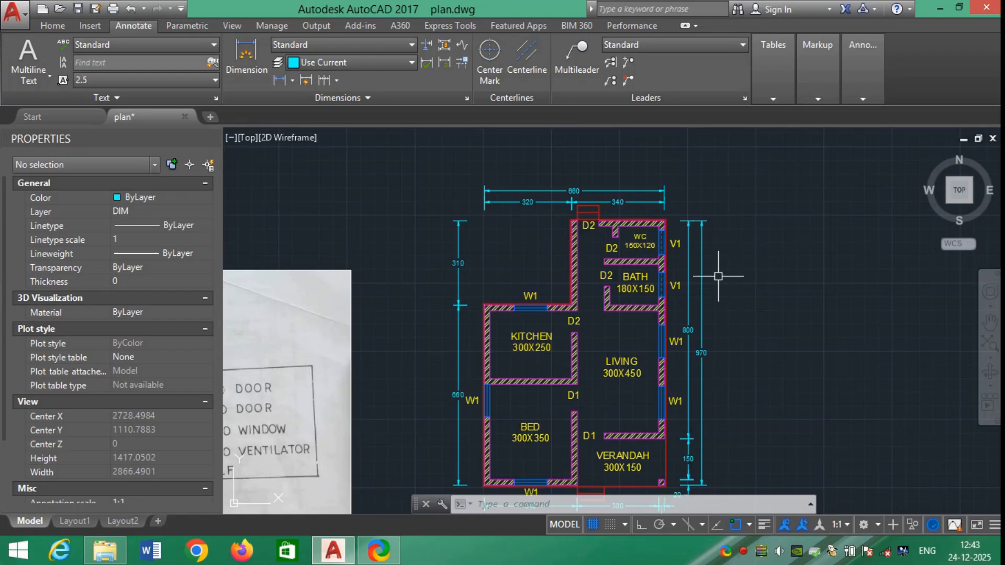
scroll(621, 291, "down", 2)
scroll(591, 293, "up", 2)
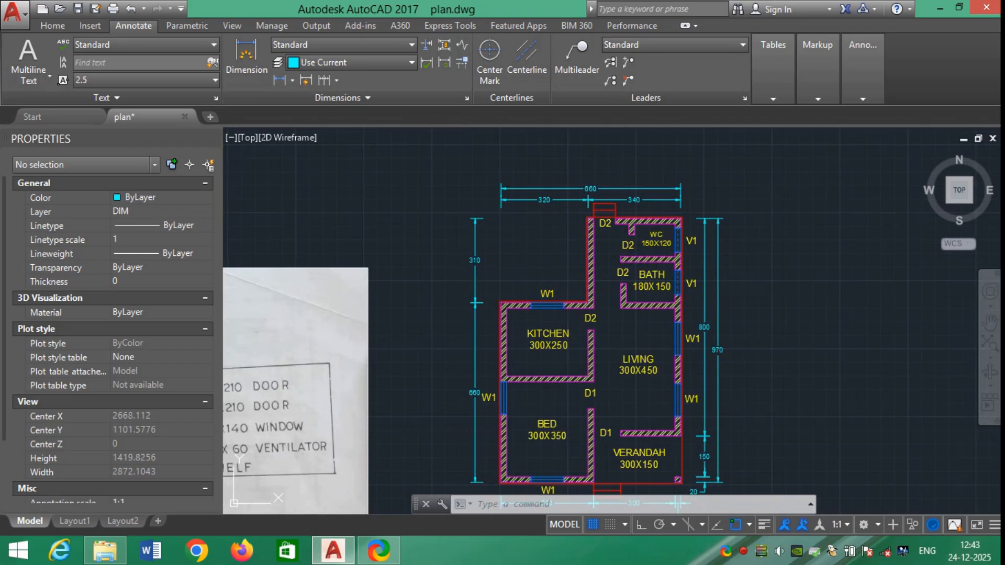
Step: Make layer 0 the current layer
key("Escape")
key("Escape")
left_click(42, 24)
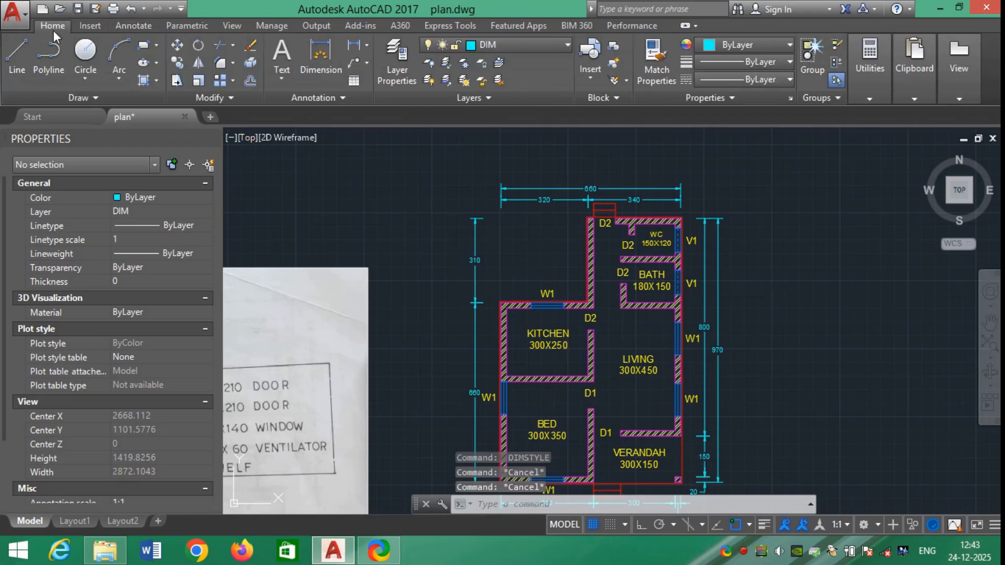
left_click(523, 47)
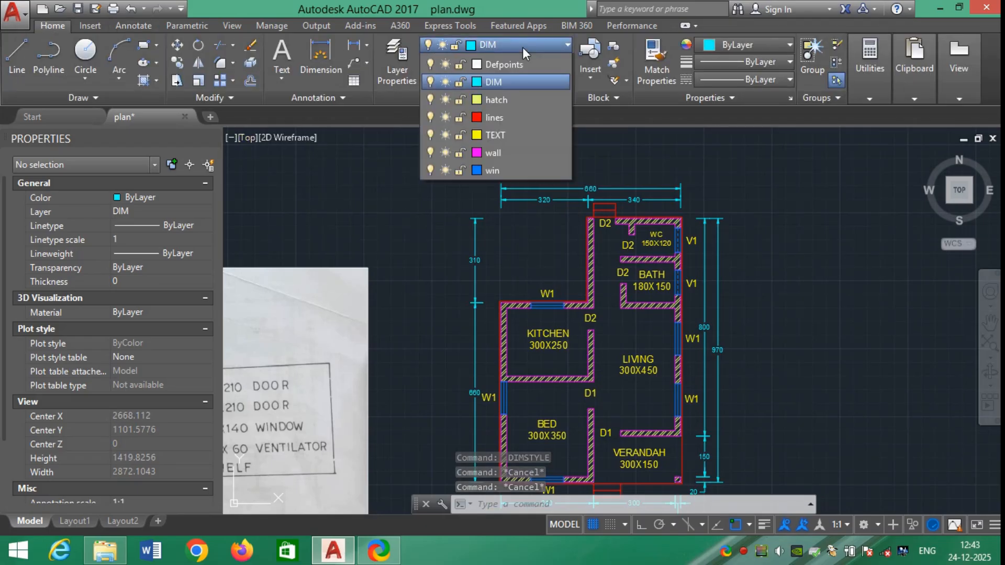
left_click(522, 63)
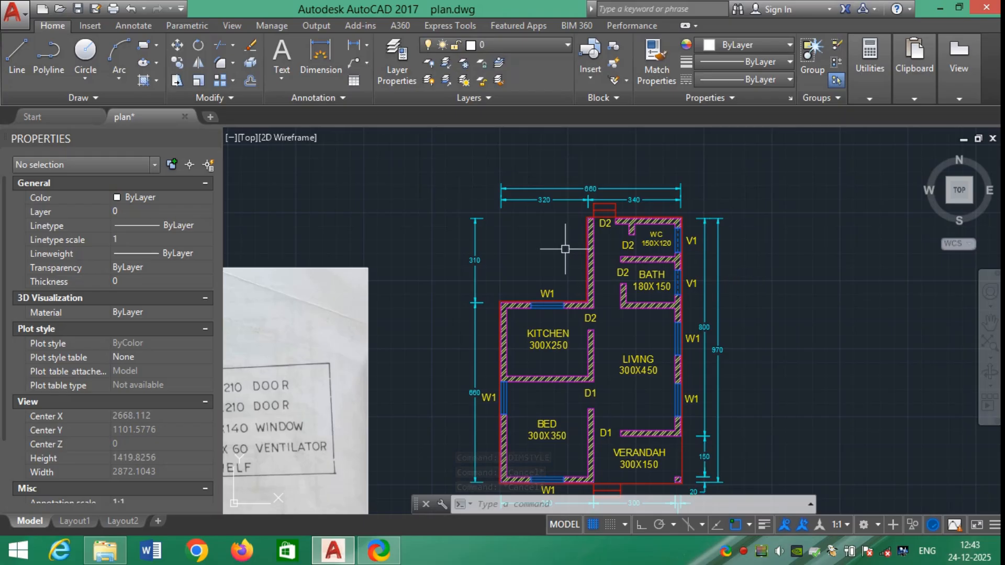
key("Escape")
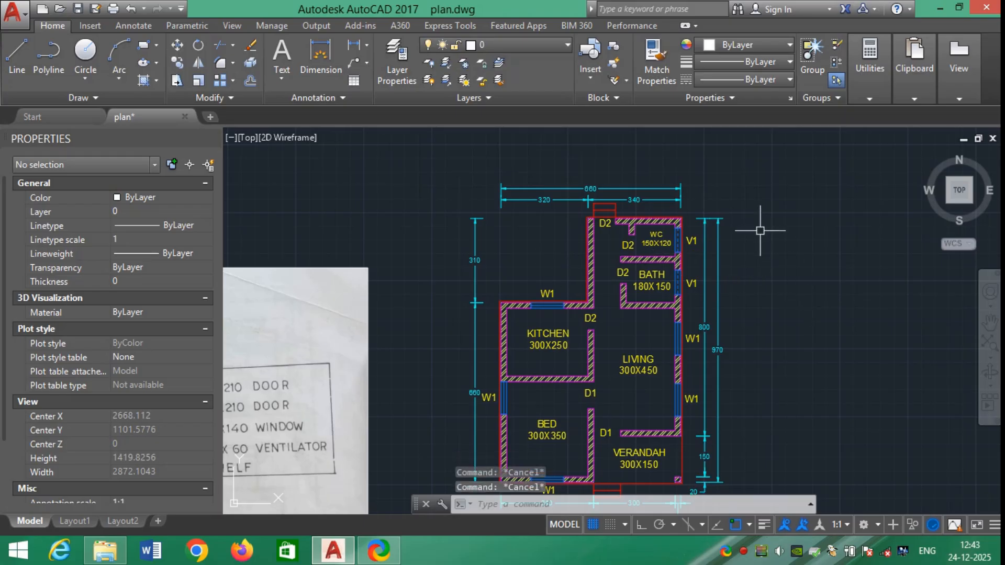
Step: Offset the red outer outline of the floor plan outward by 55
scroll(758, 239, "down", 2)
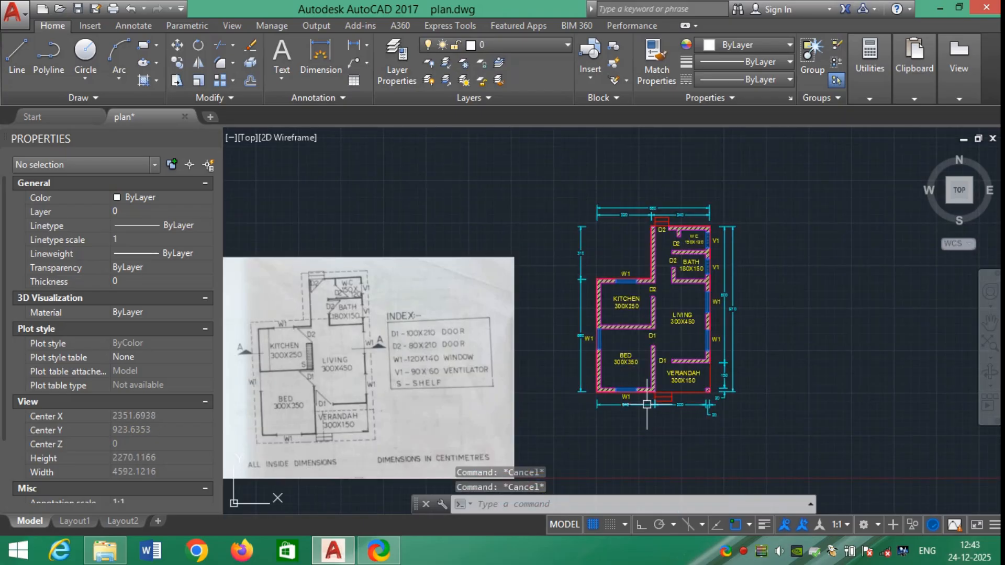
scroll(647, 404, "up", 2)
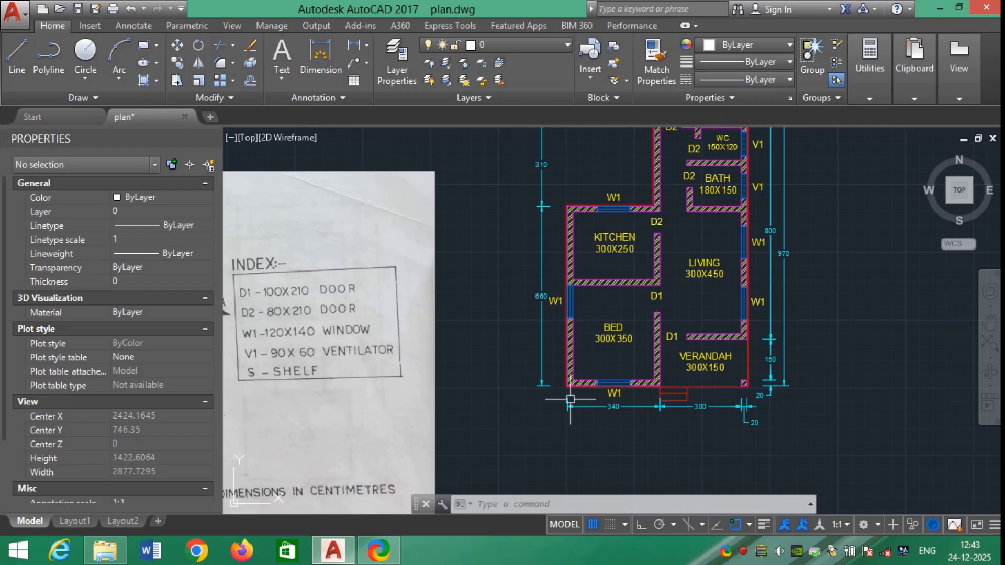
scroll(570, 398, "up", 5)
scroll(625, 377, "up", 4)
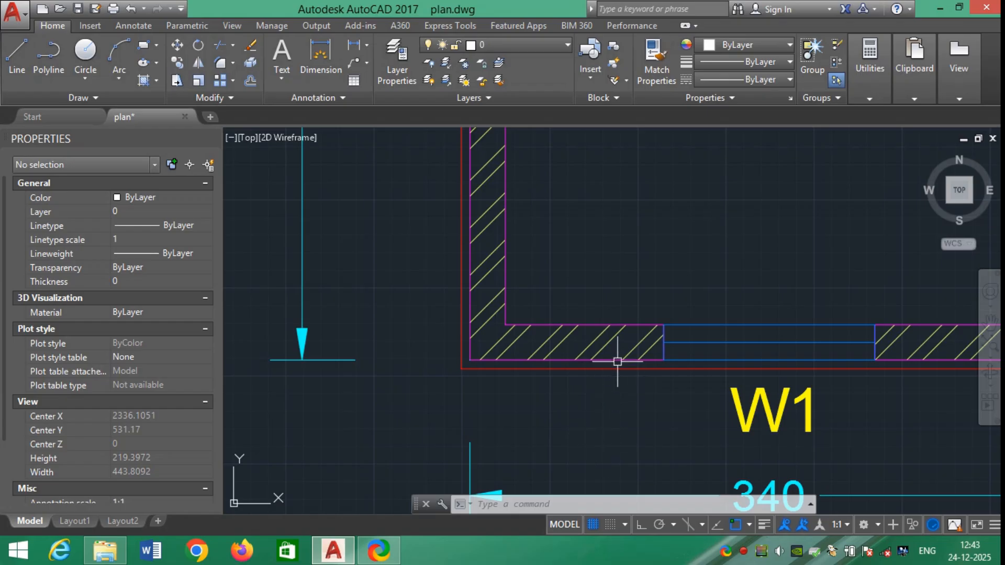
type("o")
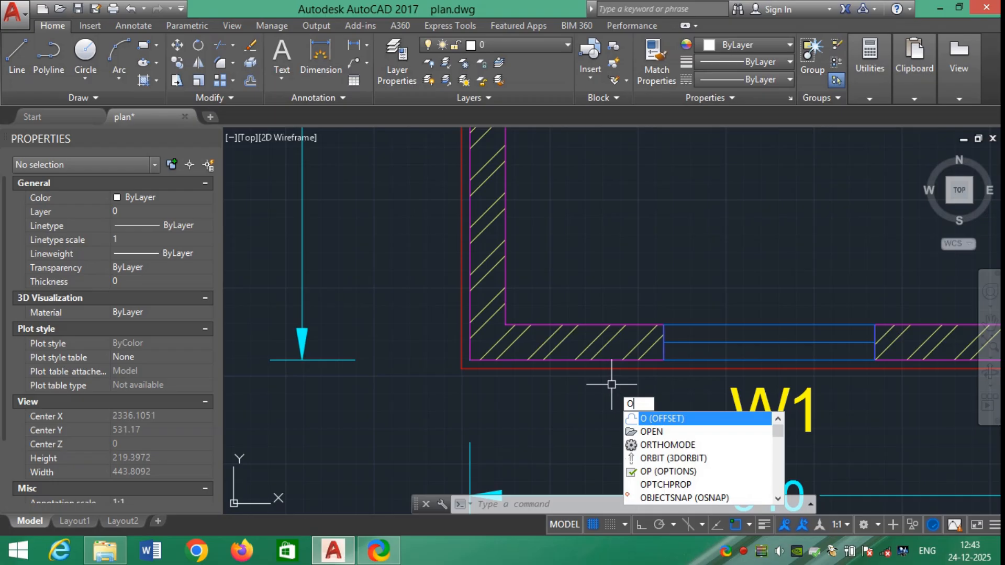
key("Return")
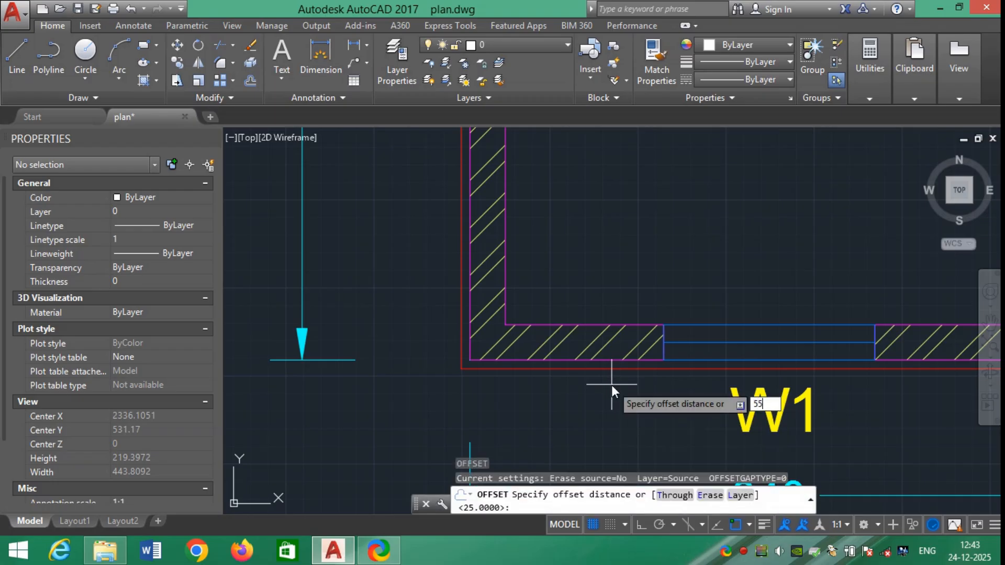
key("Return")
left_click(554, 369)
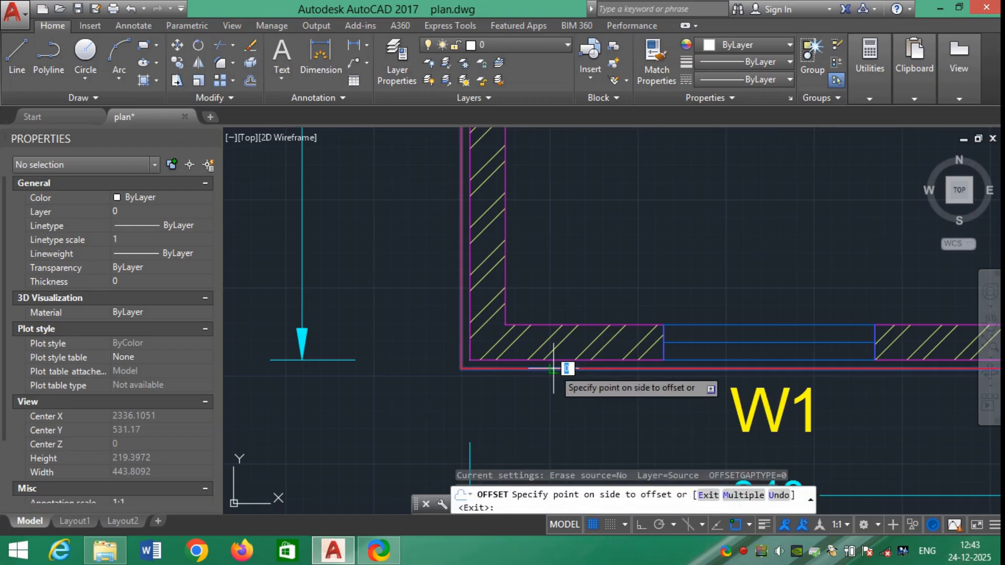
left_click(566, 404)
scroll(568, 406, "down", 10)
key("Escape")
key("Escape")
scroll(596, 341, "up", 6)
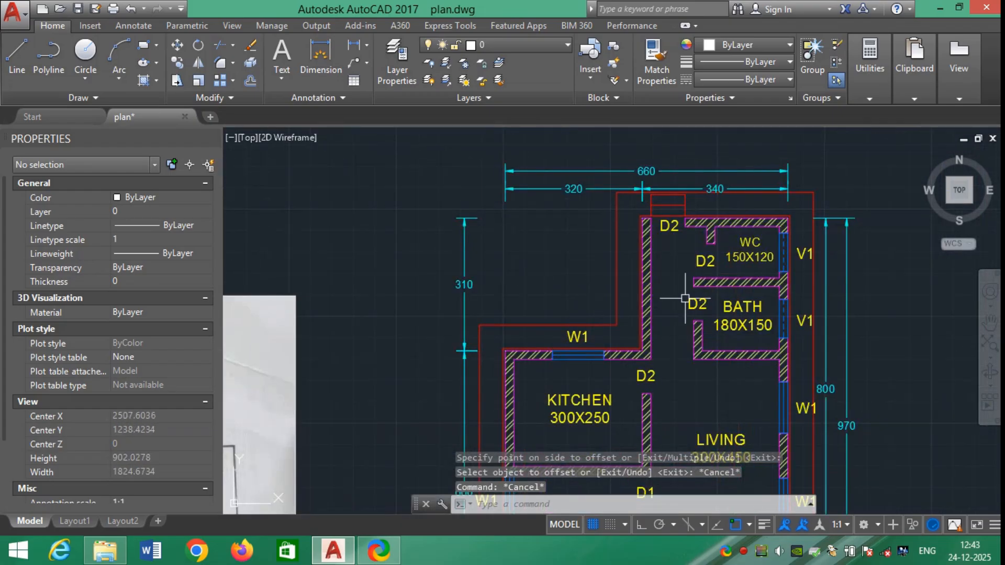
Step: Give the new offset outline the HIDDEN linetype with a linetype scale of 2
left_click(616, 277)
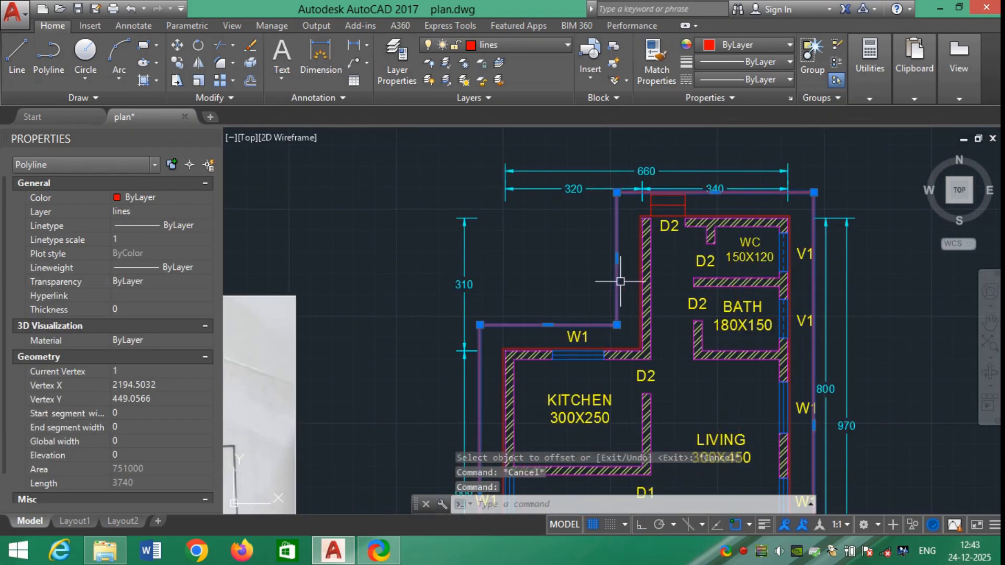
left_click(196, 225)
left_click(196, 225)
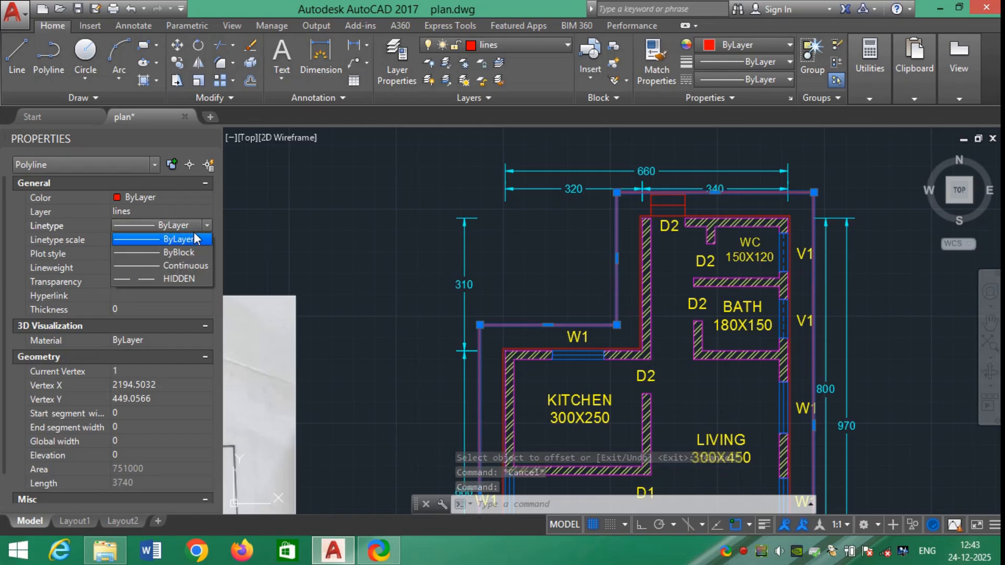
left_click(184, 275)
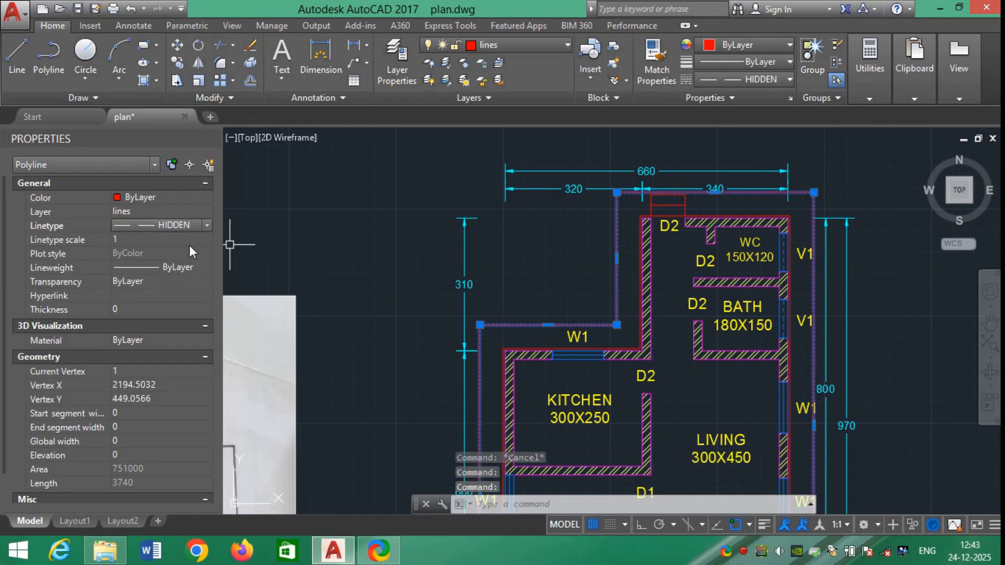
left_click(157, 240)
type("2")
key("Return")
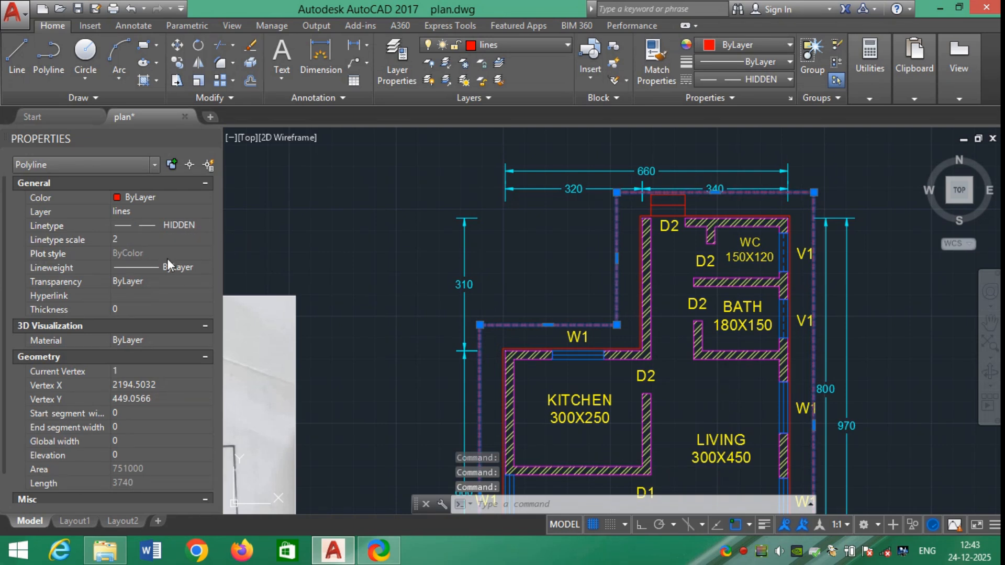
key("Escape")
scroll(666, 224, "down", 2)
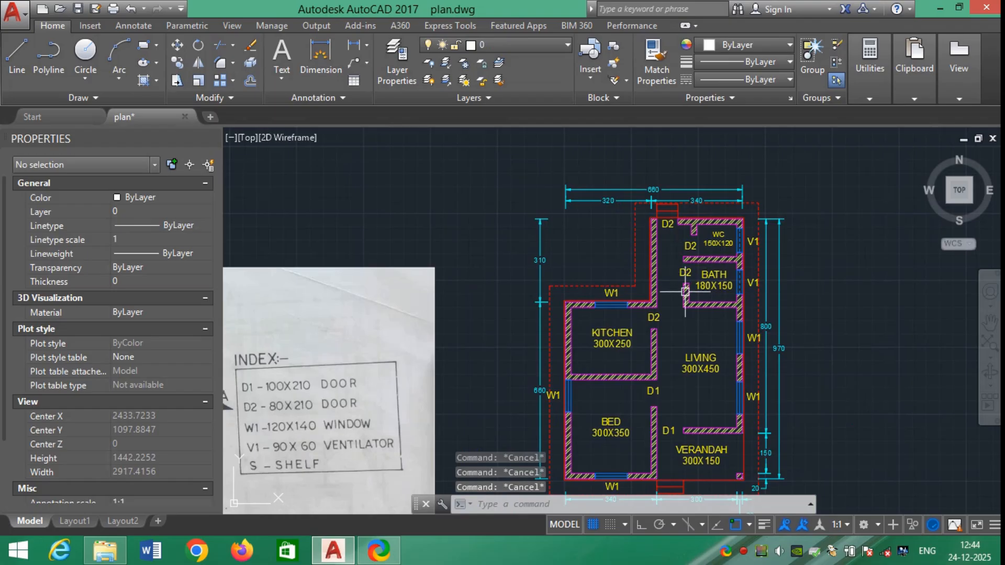
Step: Copy the W1 label below the bedroom to the empty area underneath the bottom dimensions
scroll(697, 277, "down", 2)
scroll(720, 299, "up", 2)
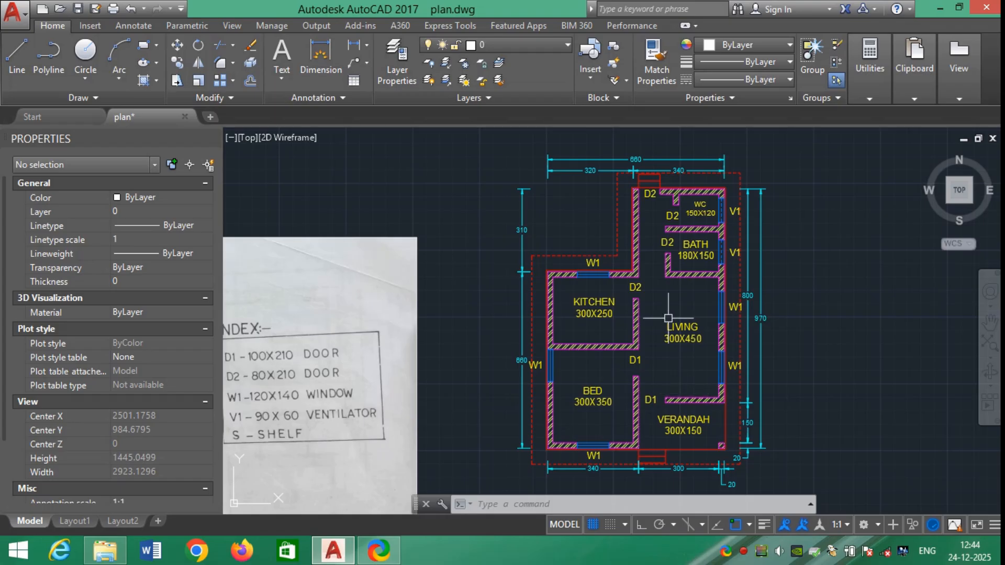
scroll(657, 259, "down", 3)
scroll(661, 343, "up", 6)
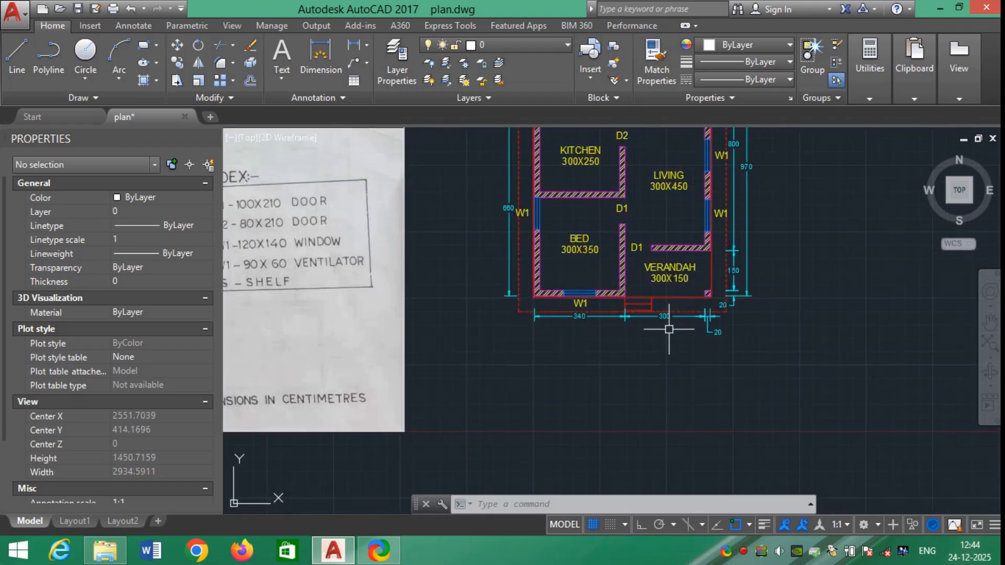
type("co")
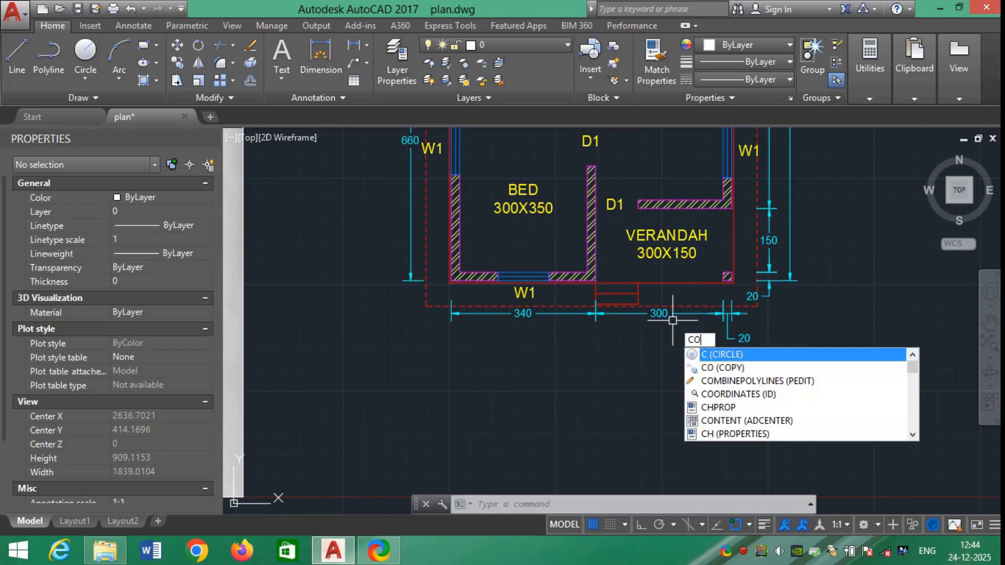
key("Return")
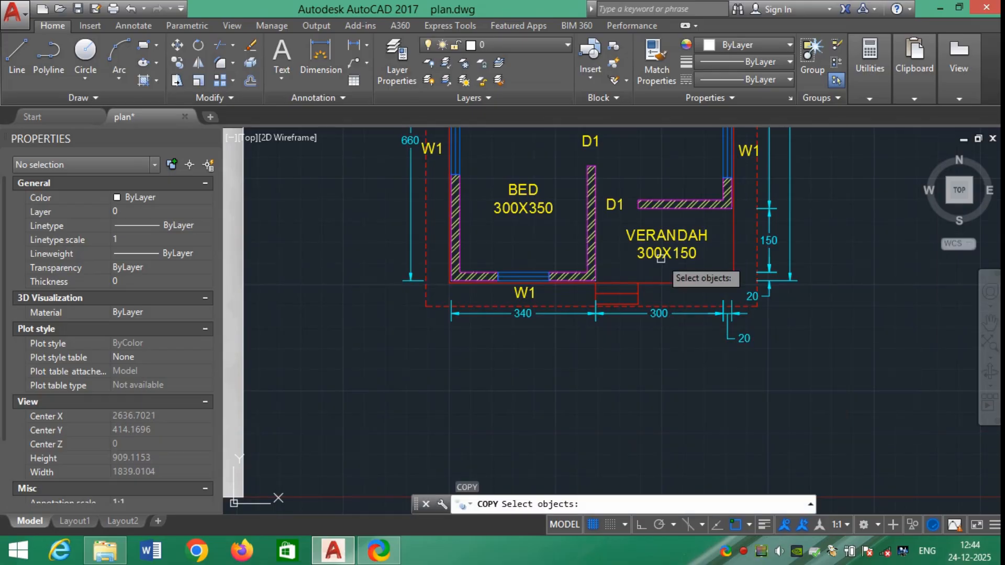
left_click(526, 292)
key("Return")
left_click(559, 297)
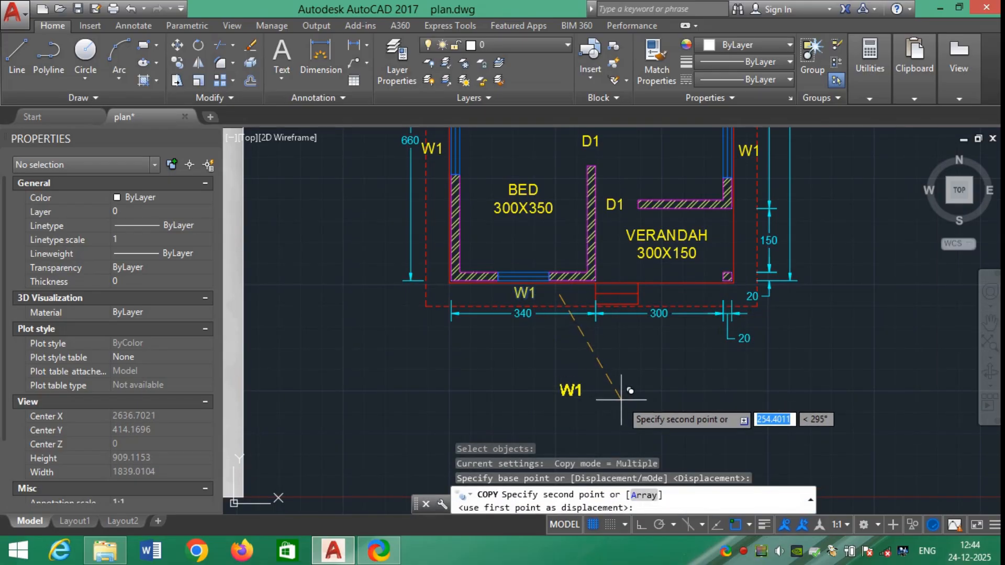
left_click(649, 367)
key("Escape")
Step: Change the text of the copied label below the plan to PLAN
double_click(611, 364)
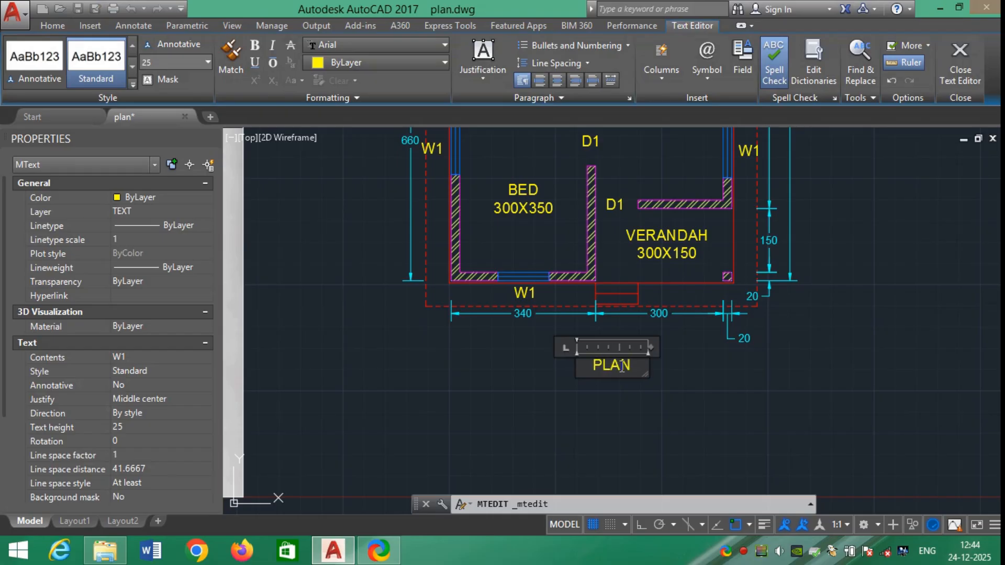
key("Escape")
key("Escape")
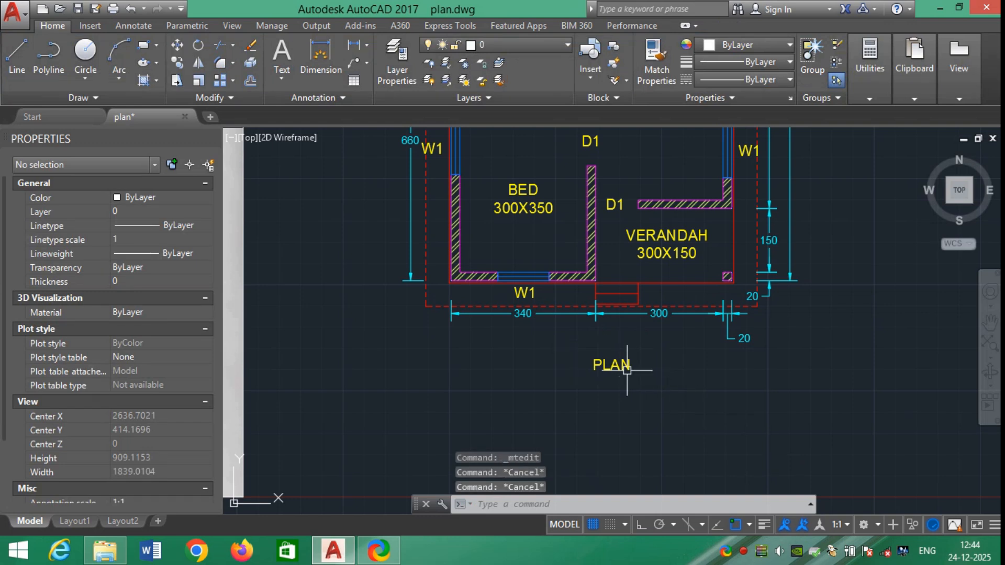
left_click(637, 366)
type("m")
key("Return")
left_click(708, 418)
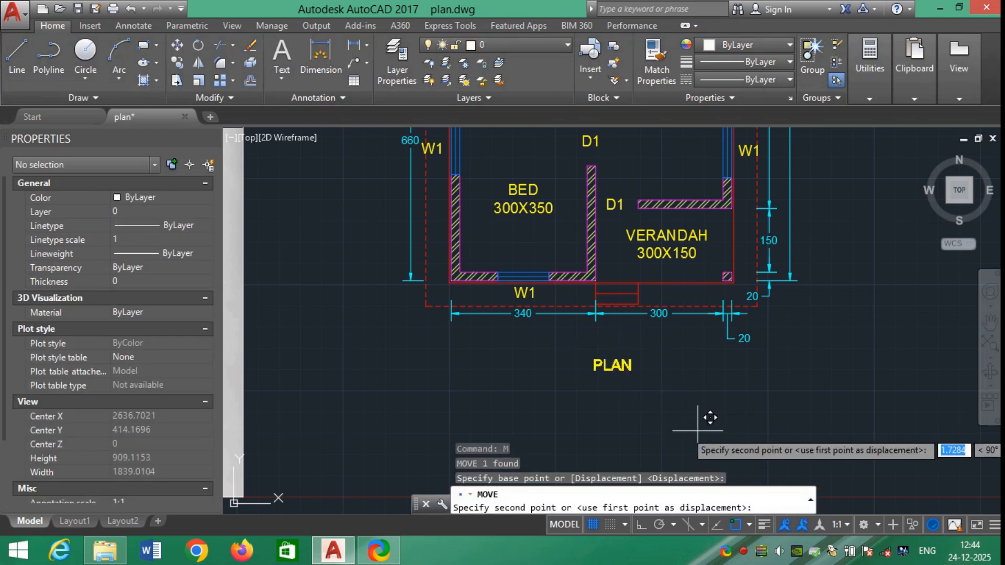
key("Escape")
key("Escape")
Step: Enlarge the PLAN title, trying a text height of 30 and settling on 40
left_click(607, 364)
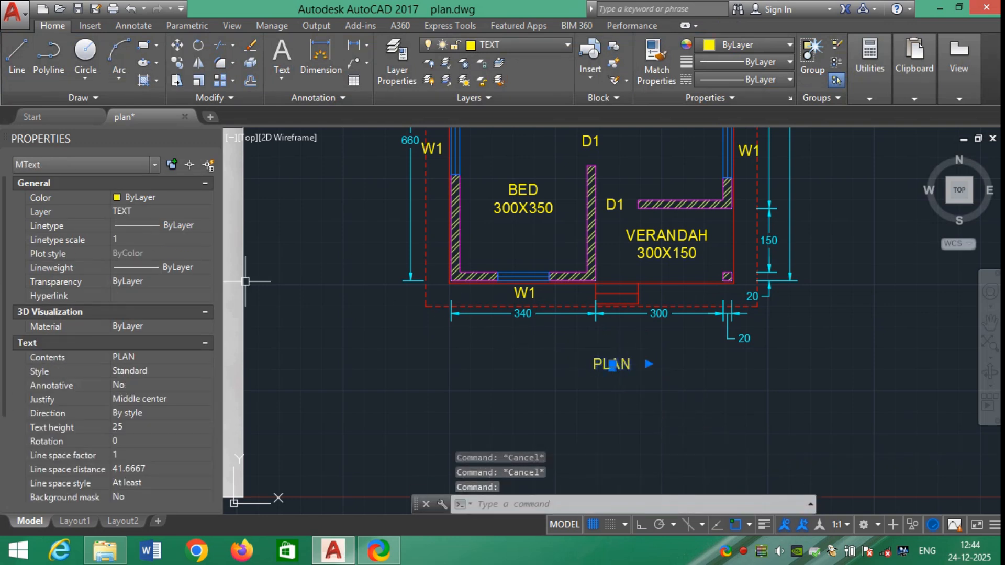
left_click(145, 424)
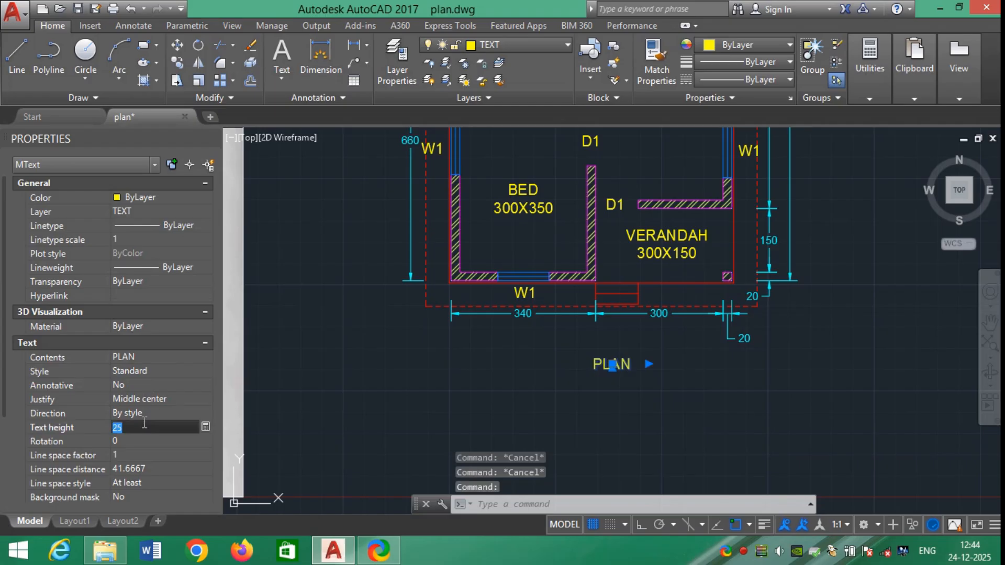
type("30")
key("Tab")
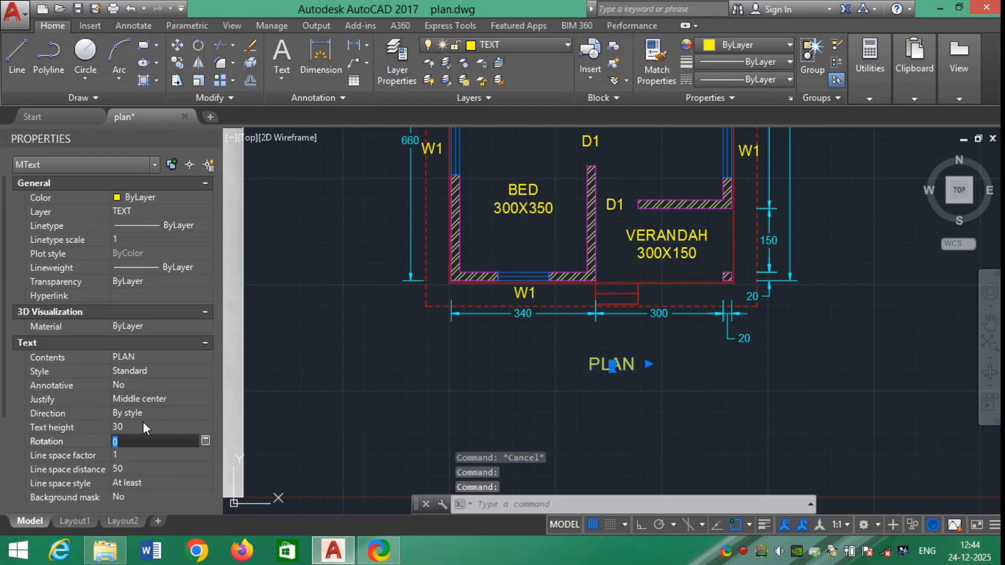
left_click(144, 423)
type("40")
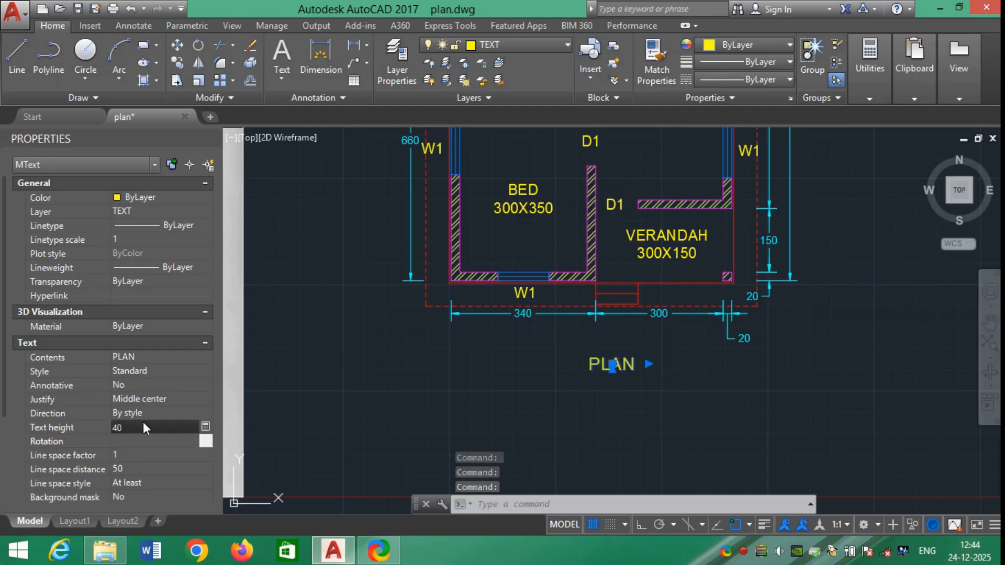
key("Tab")
key("Escape")
key("Escape")
Step: Save the completed floor plan drawing
scroll(620, 399, "down", 4)
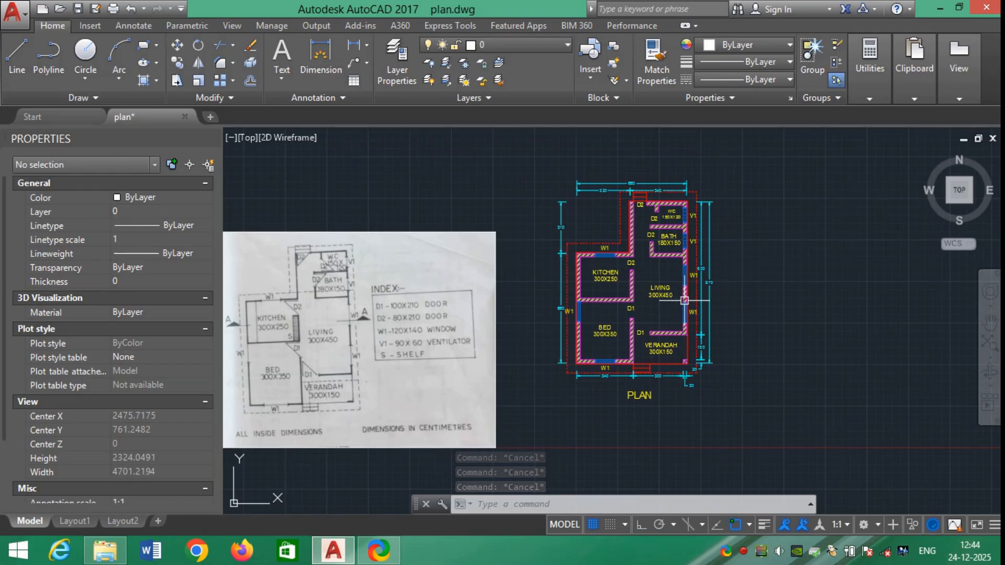
key("ctrl+s")
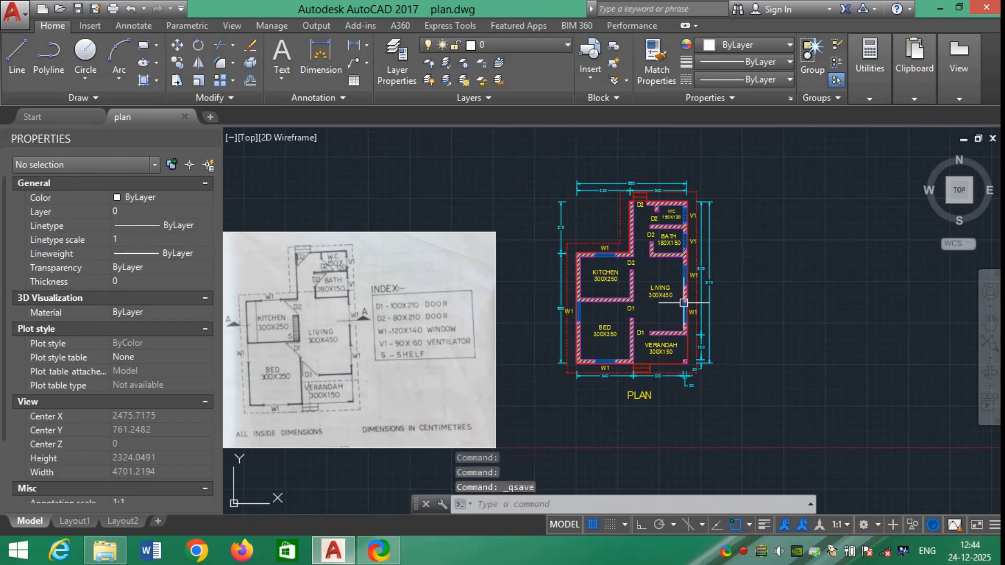